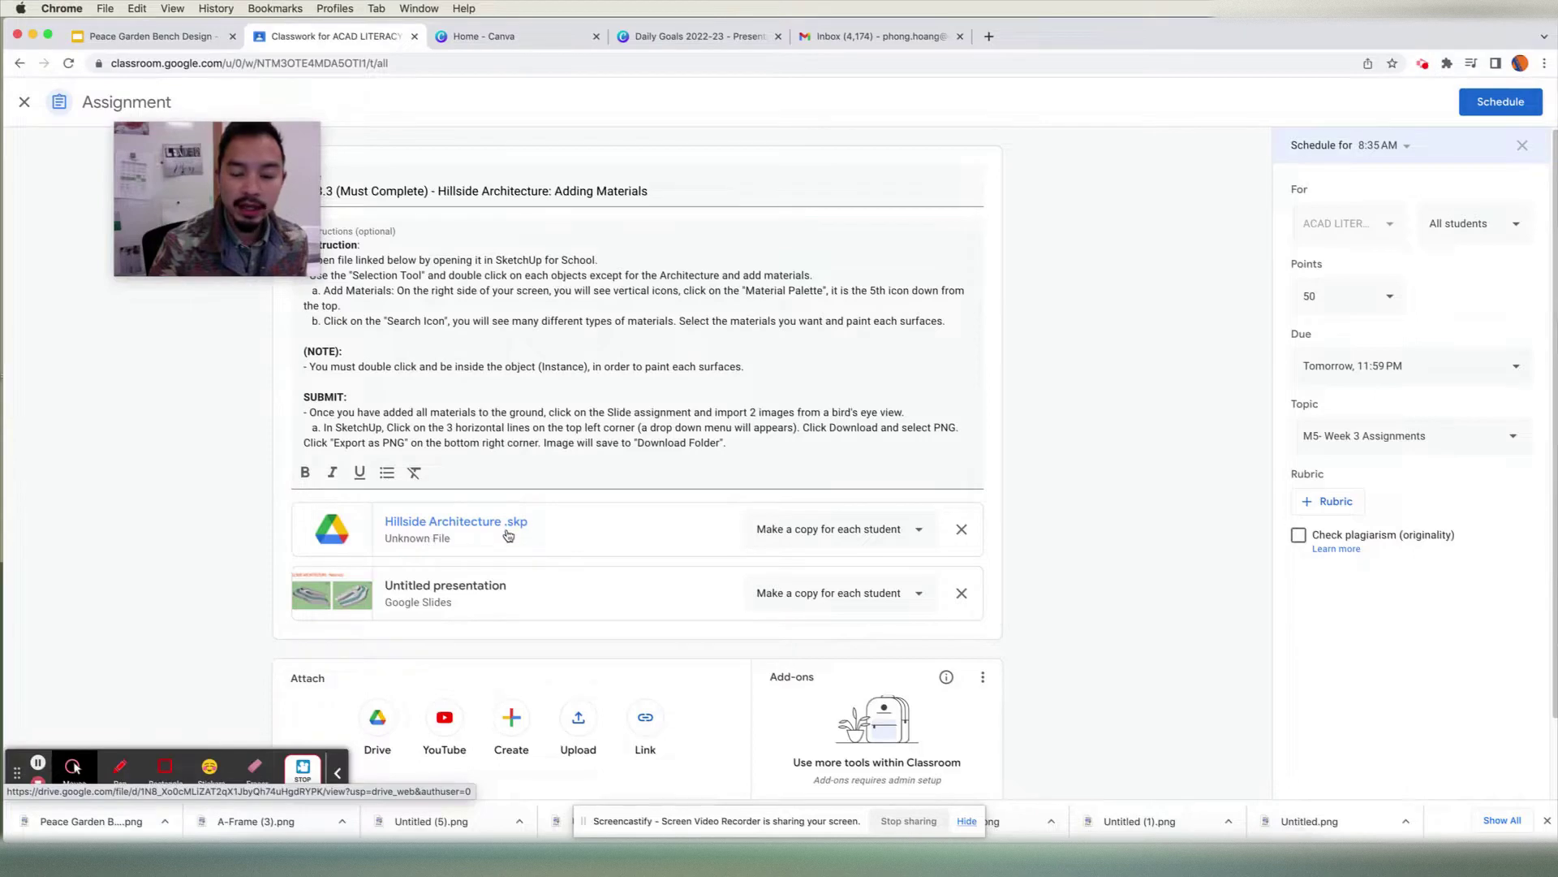
- Open the assignment's attached Hillside Architecture .skp file in SketchUp for Schools, signing in with the teacher's Google account
{"action": "left_click", "coordinate": [480, 533]}
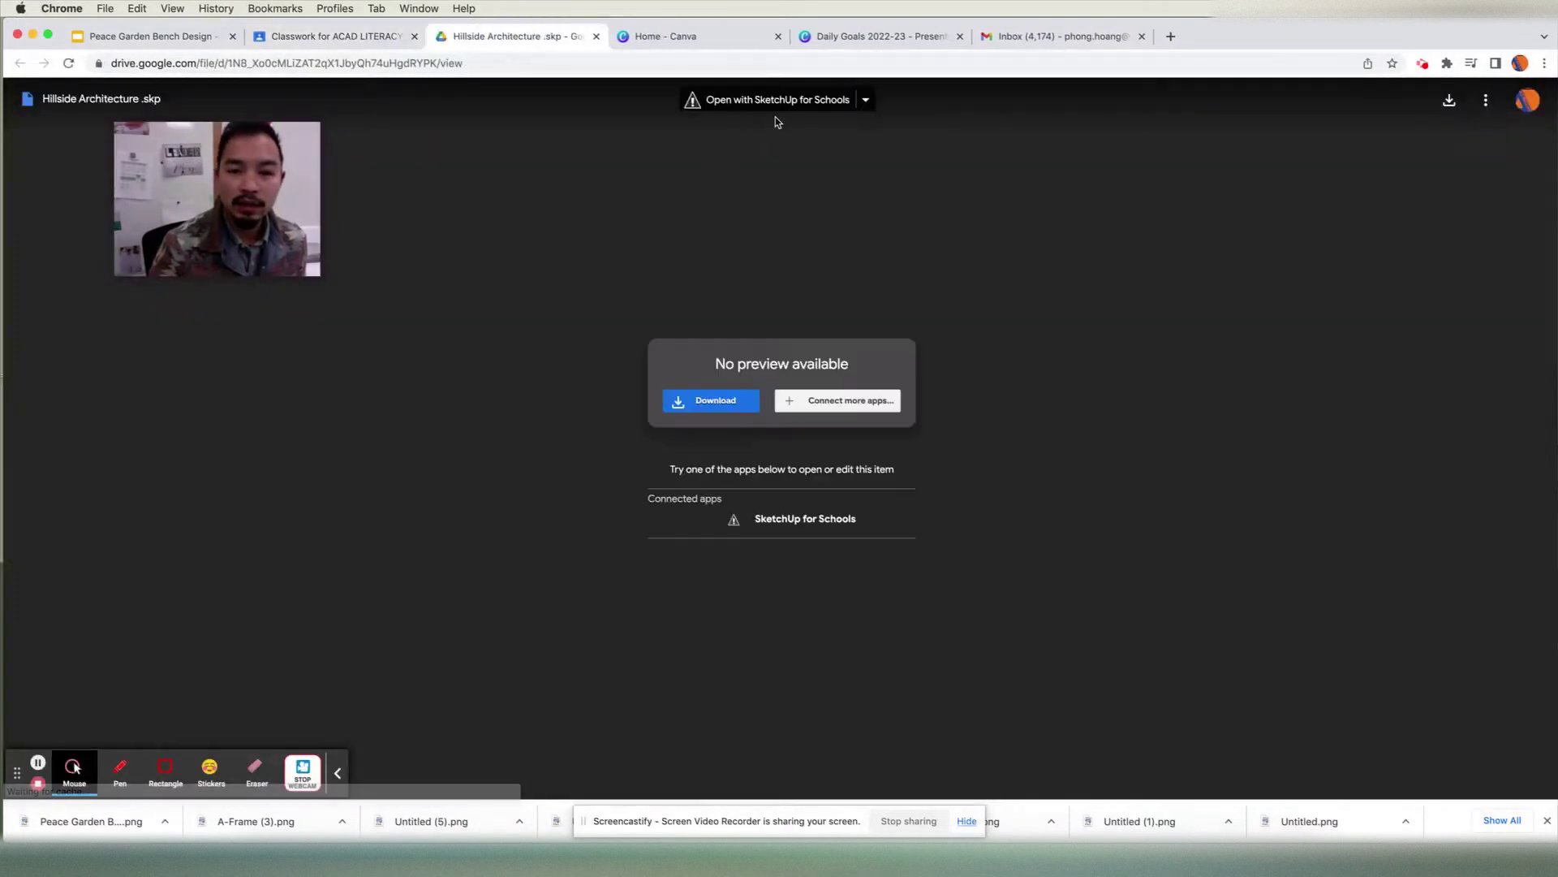
{"action": "left_click", "coordinate": [786, 100]}
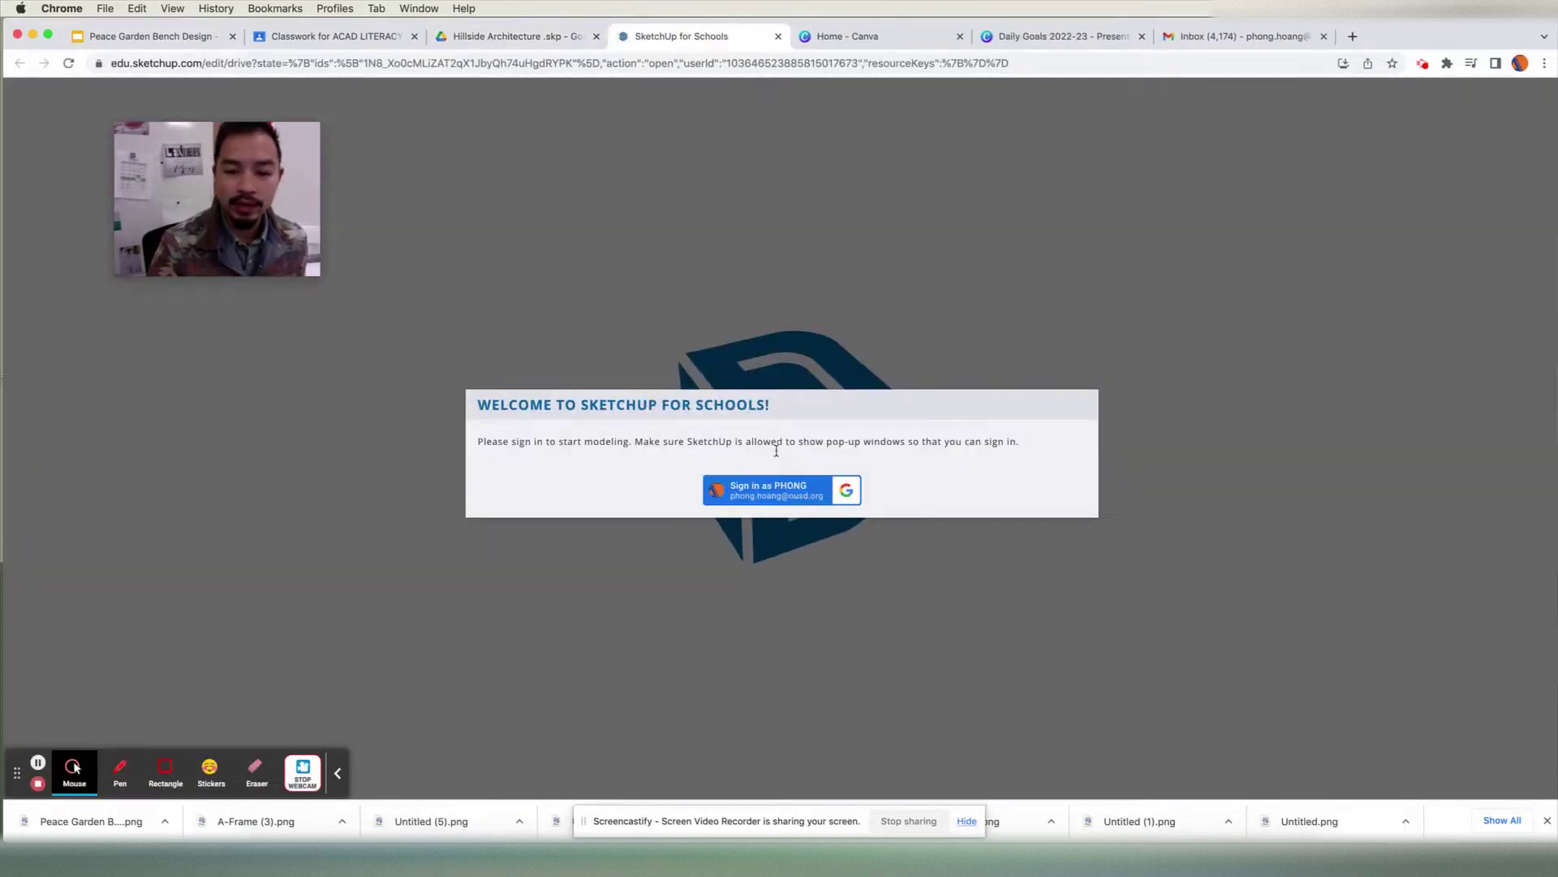
{"action": "left_click", "coordinate": [766, 494]}
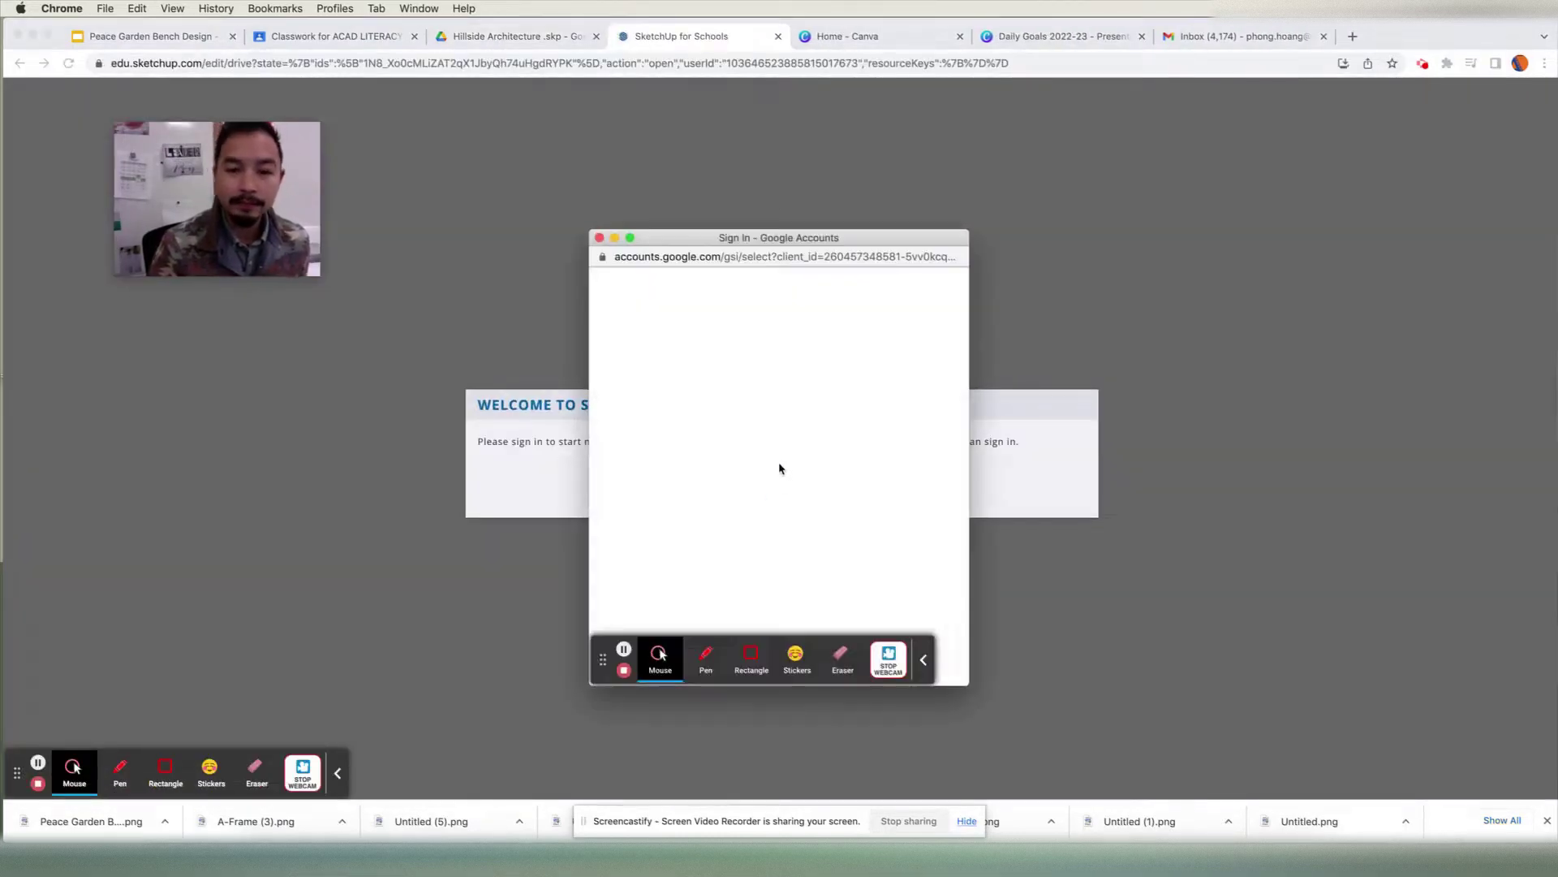
{"action": "left_click", "coordinate": [776, 419]}
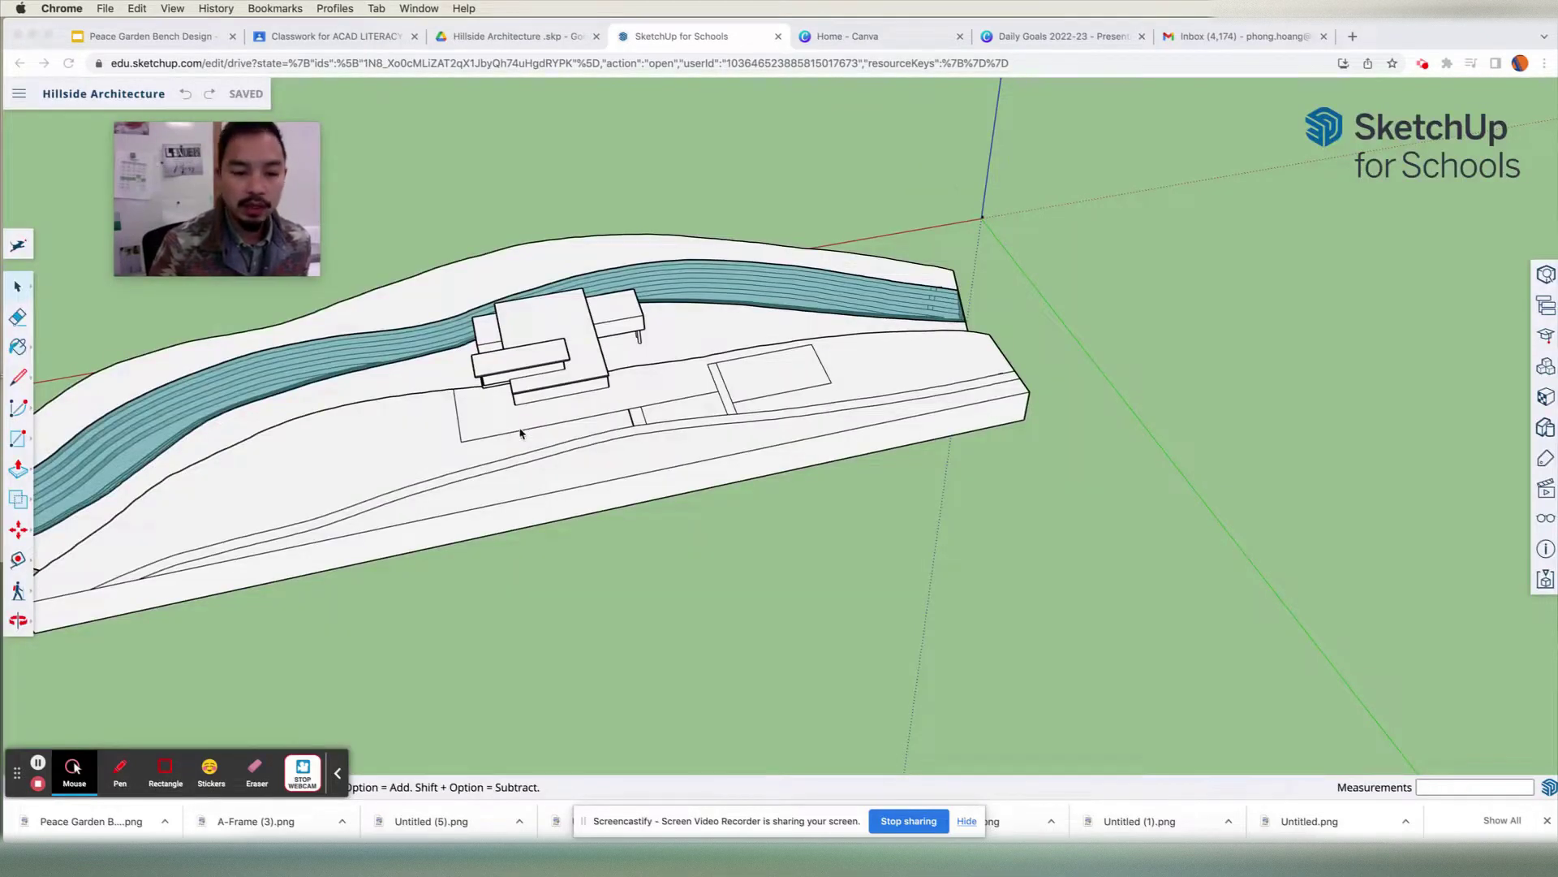
- Measure the height of one terrace step on the hillside beside the building with the Line tool
{"action": "middle_click_drag", "start_coordinate": [520, 433], "coordinate": [718, 434]}
{"action": "middle_click_drag", "start_coordinate": [610, 456], "coordinate": [699, 432]}
{"action": "middle_click_drag", "start_coordinate": [520, 450], "coordinate": [703, 520]}
{"action": "middle_click_drag", "start_coordinate": [611, 553], "coordinate": [713, 512]}
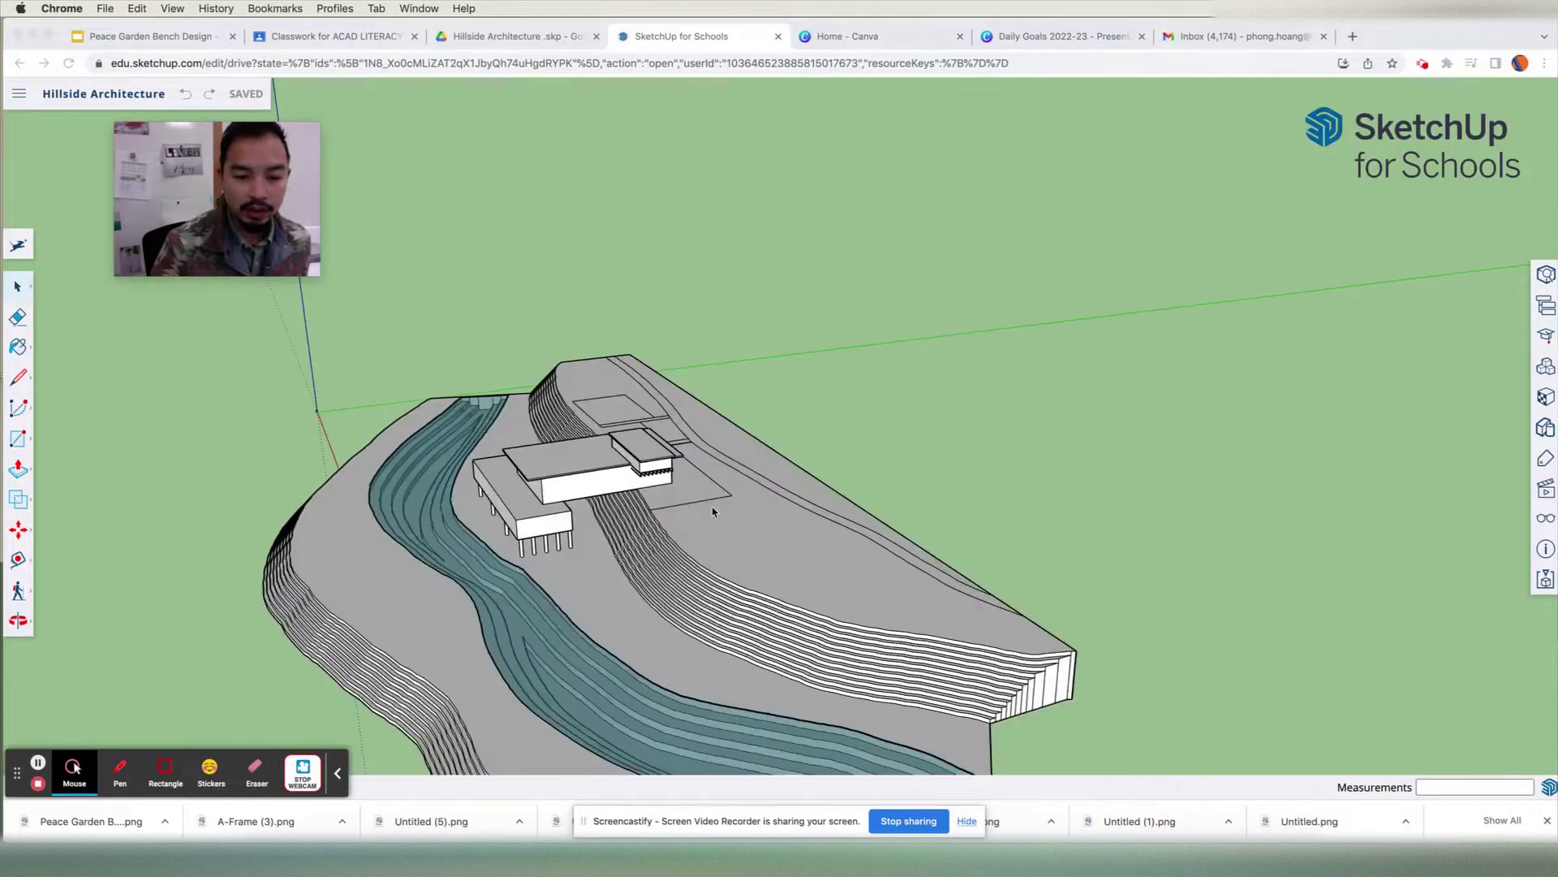
{"action": "middle_click_drag", "start_coordinate": [540, 594], "coordinate": [630, 556]}
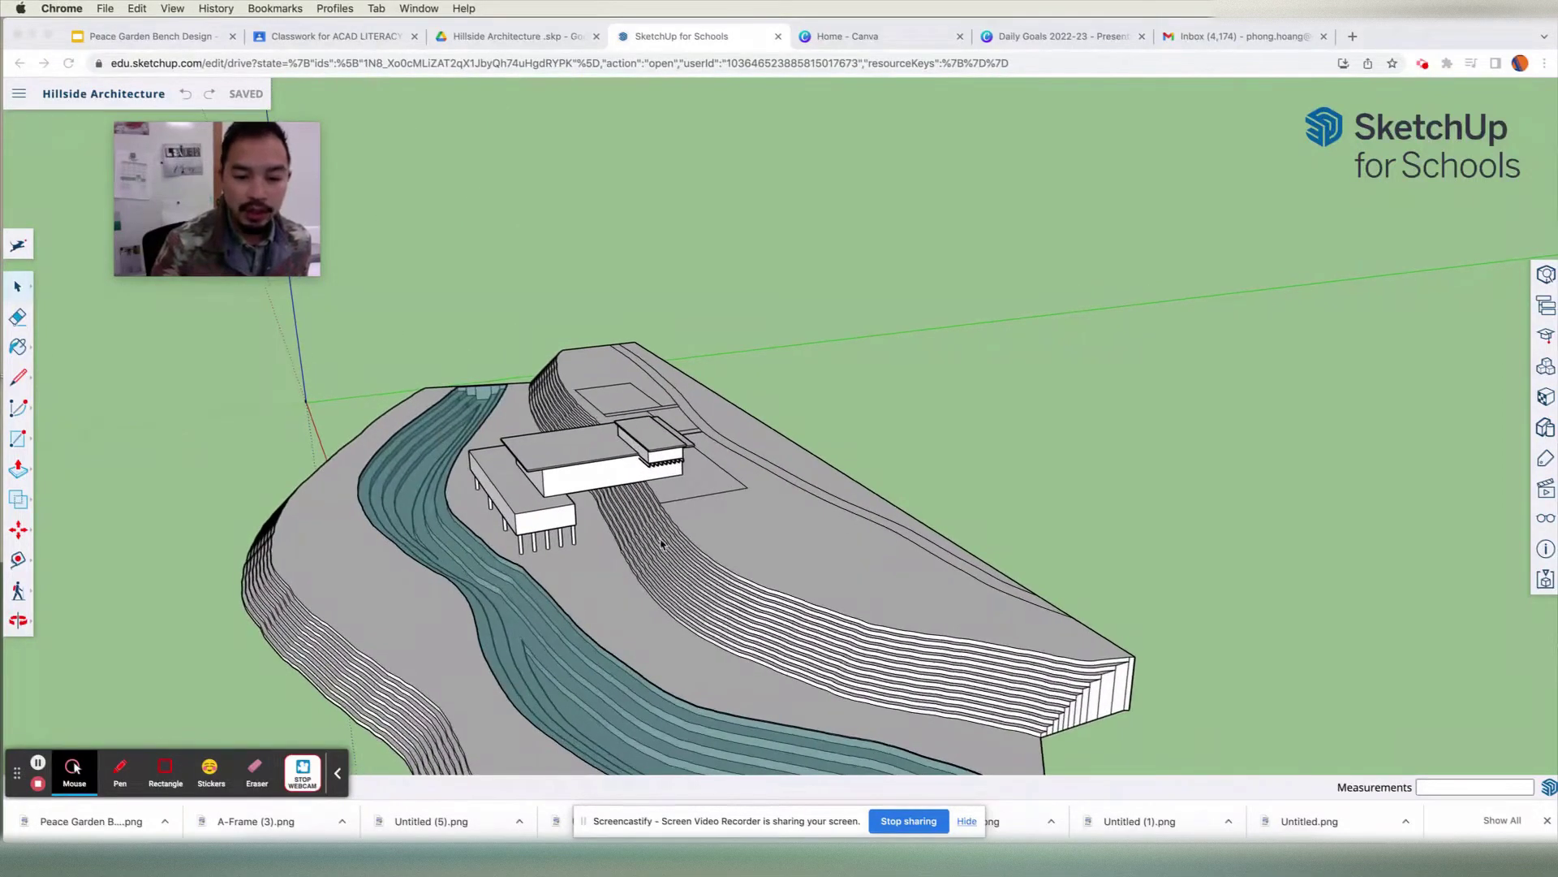
{"action": "scroll", "coordinate": [663, 543], "scroll_direction": "up", "scroll_amount": 5}
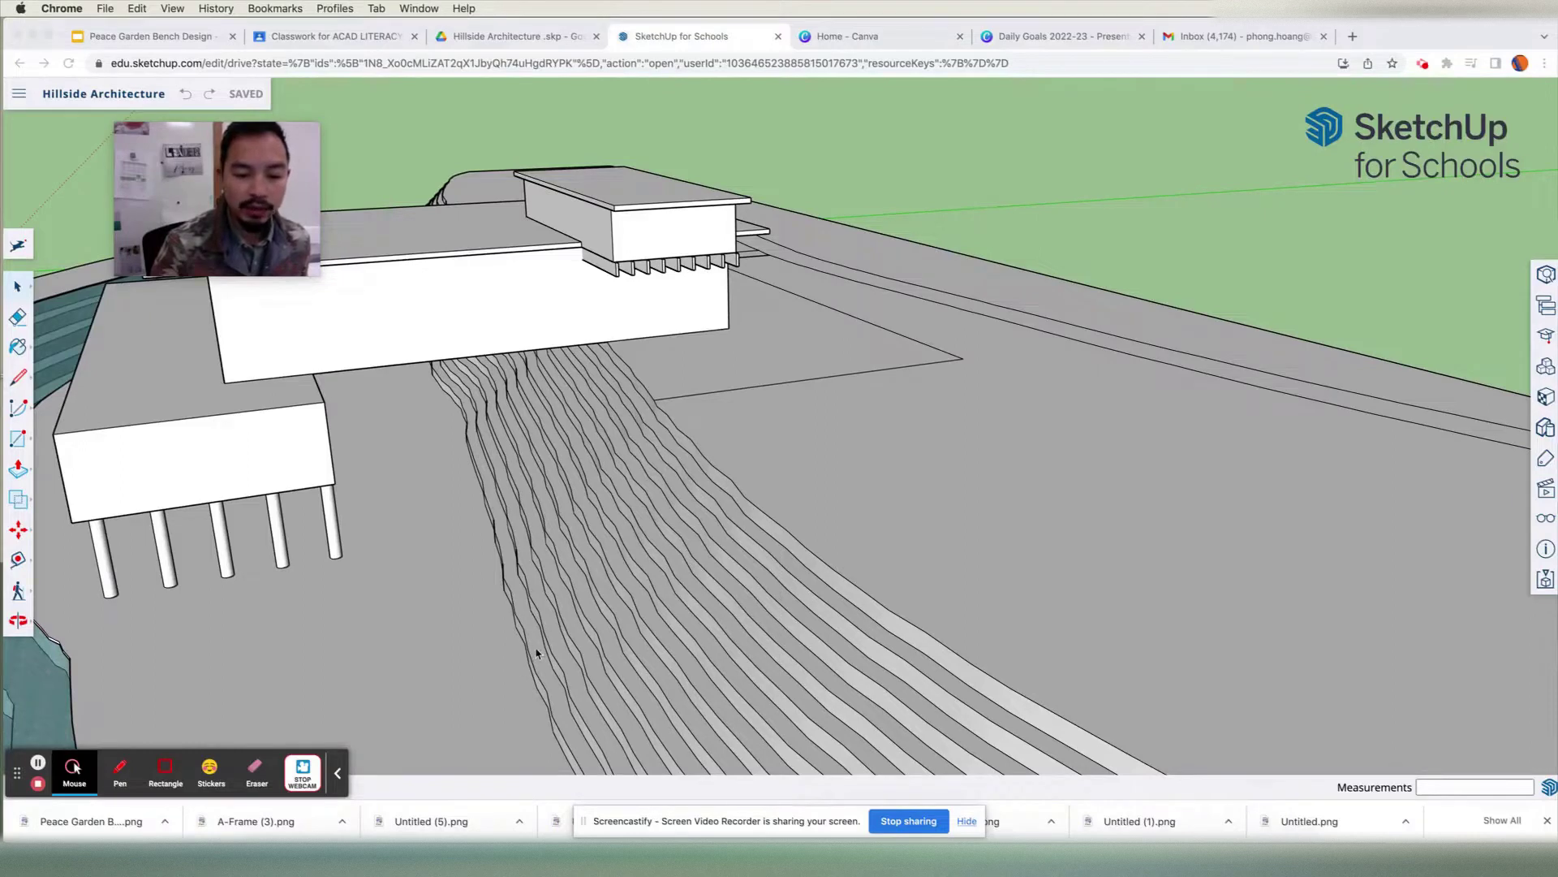
{"action": "scroll", "coordinate": [787, 524], "scroll_direction": "up", "scroll_amount": 5}
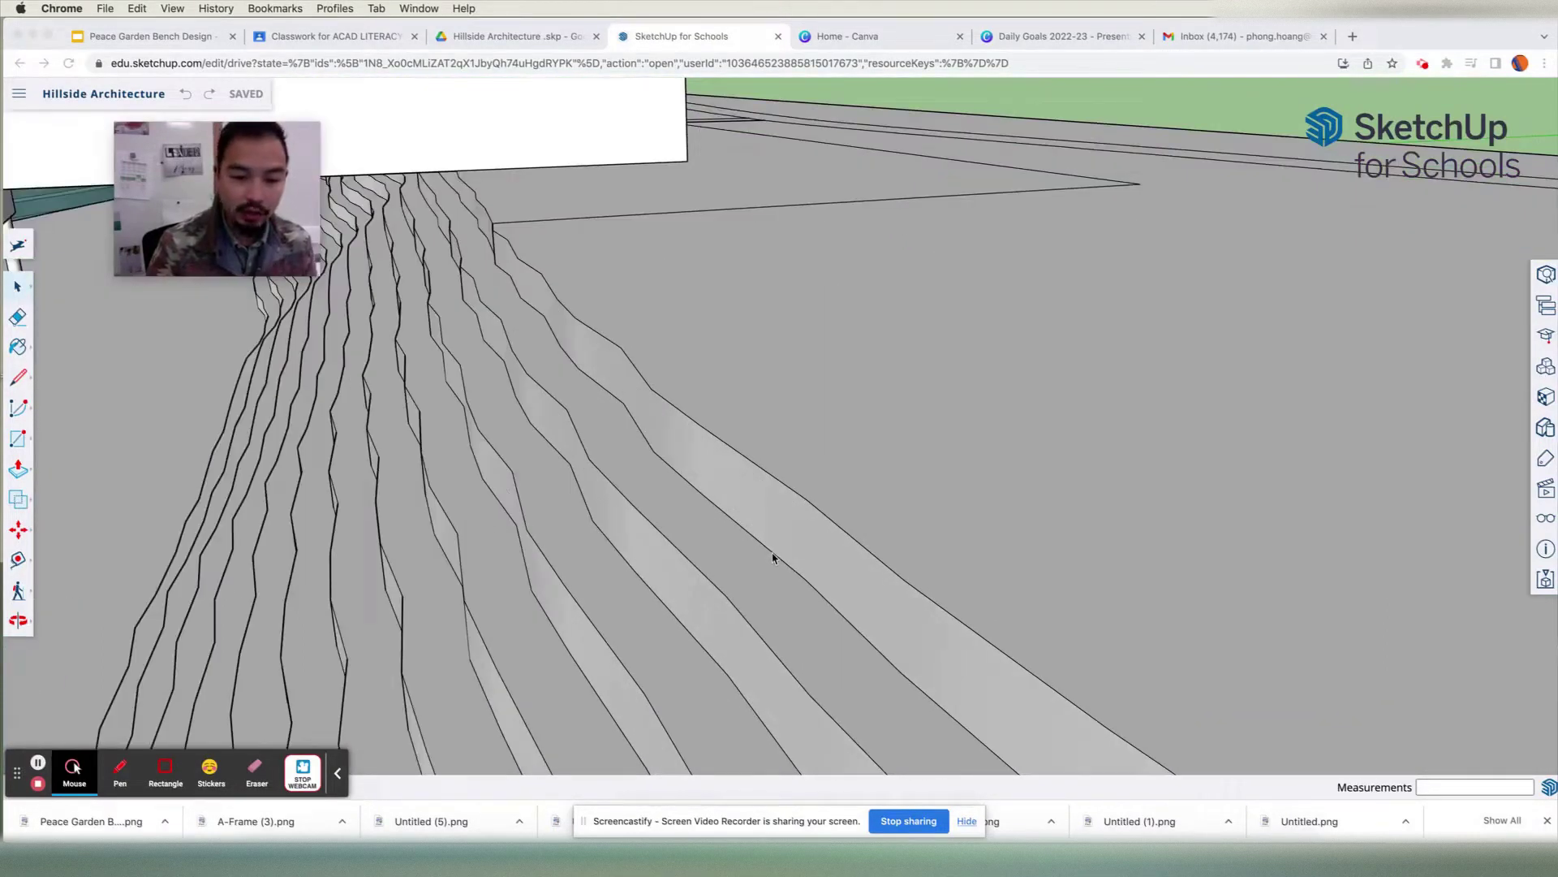
{"action": "key", "text": "l"}
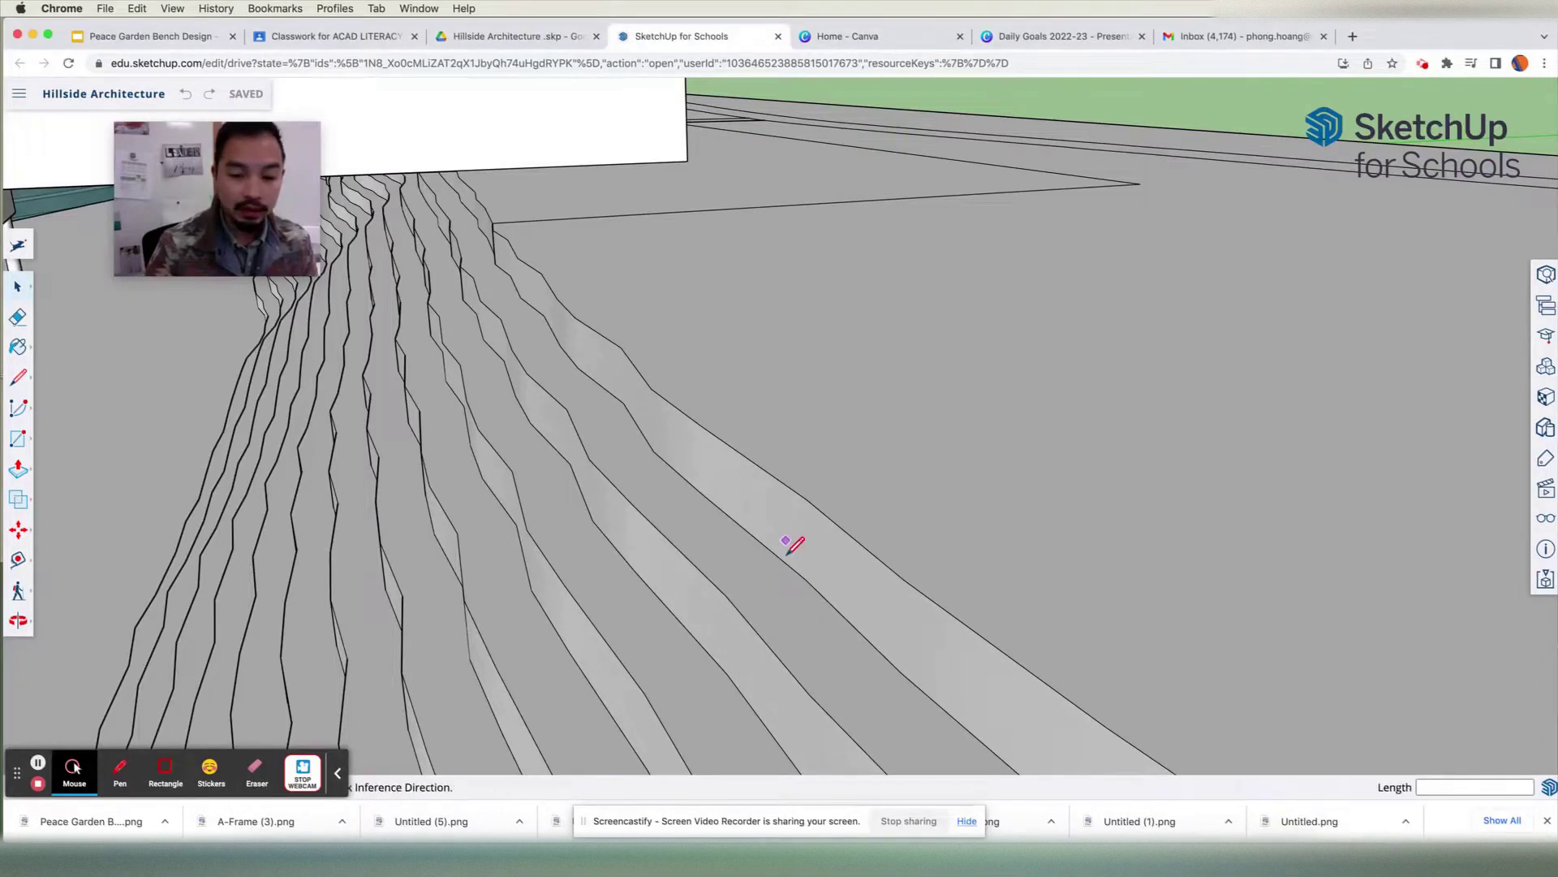
{"action": "left_click", "coordinate": [780, 559]}
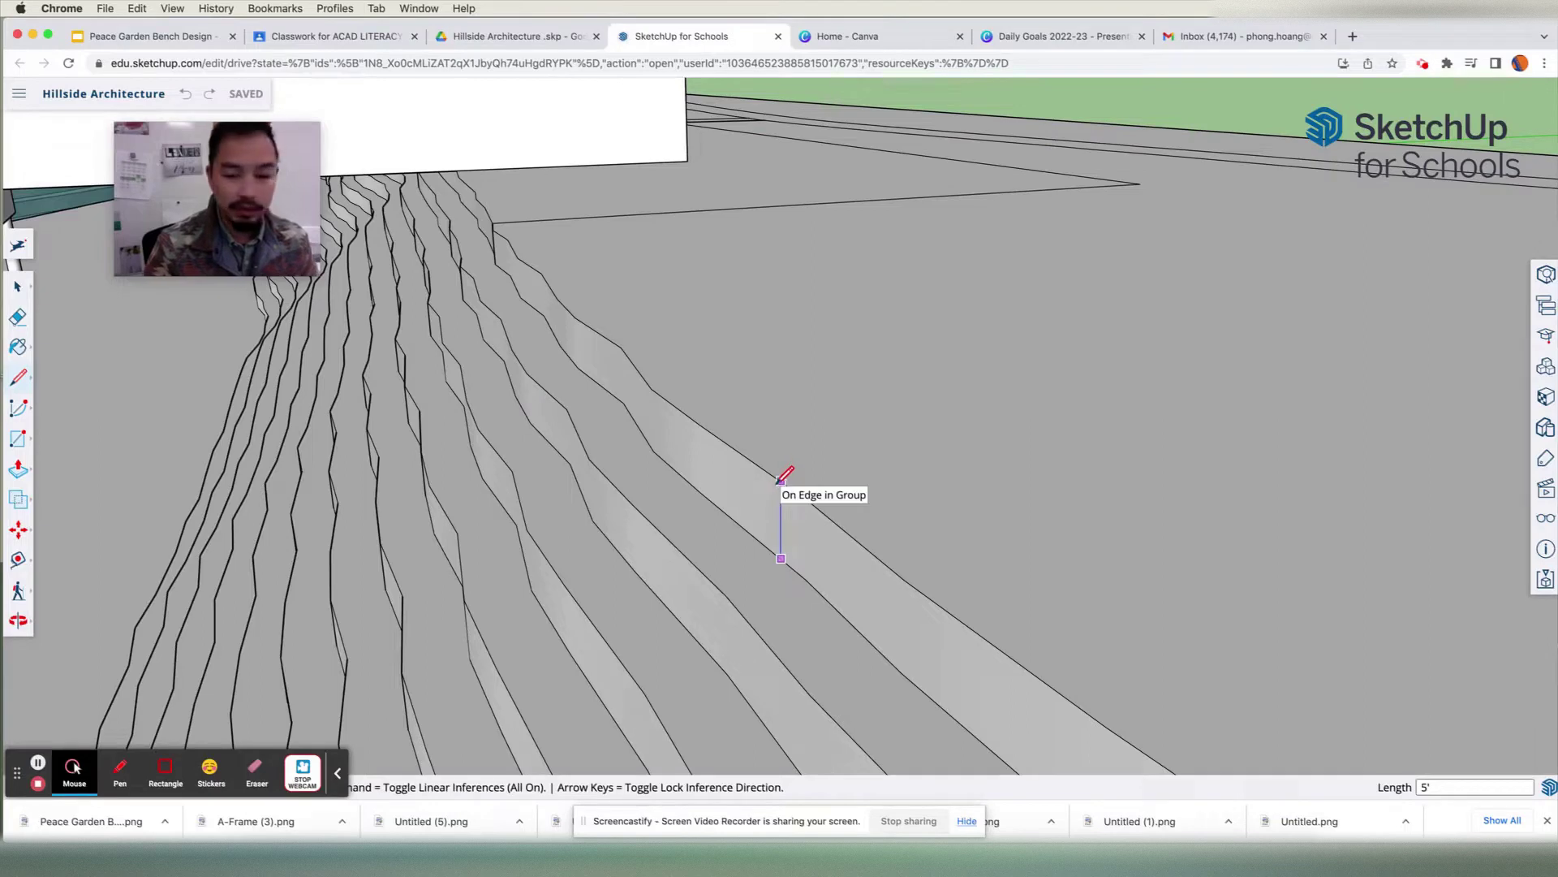
{"action": "scroll", "coordinate": [759, 538], "scroll_direction": "down", "scroll_amount": 3}
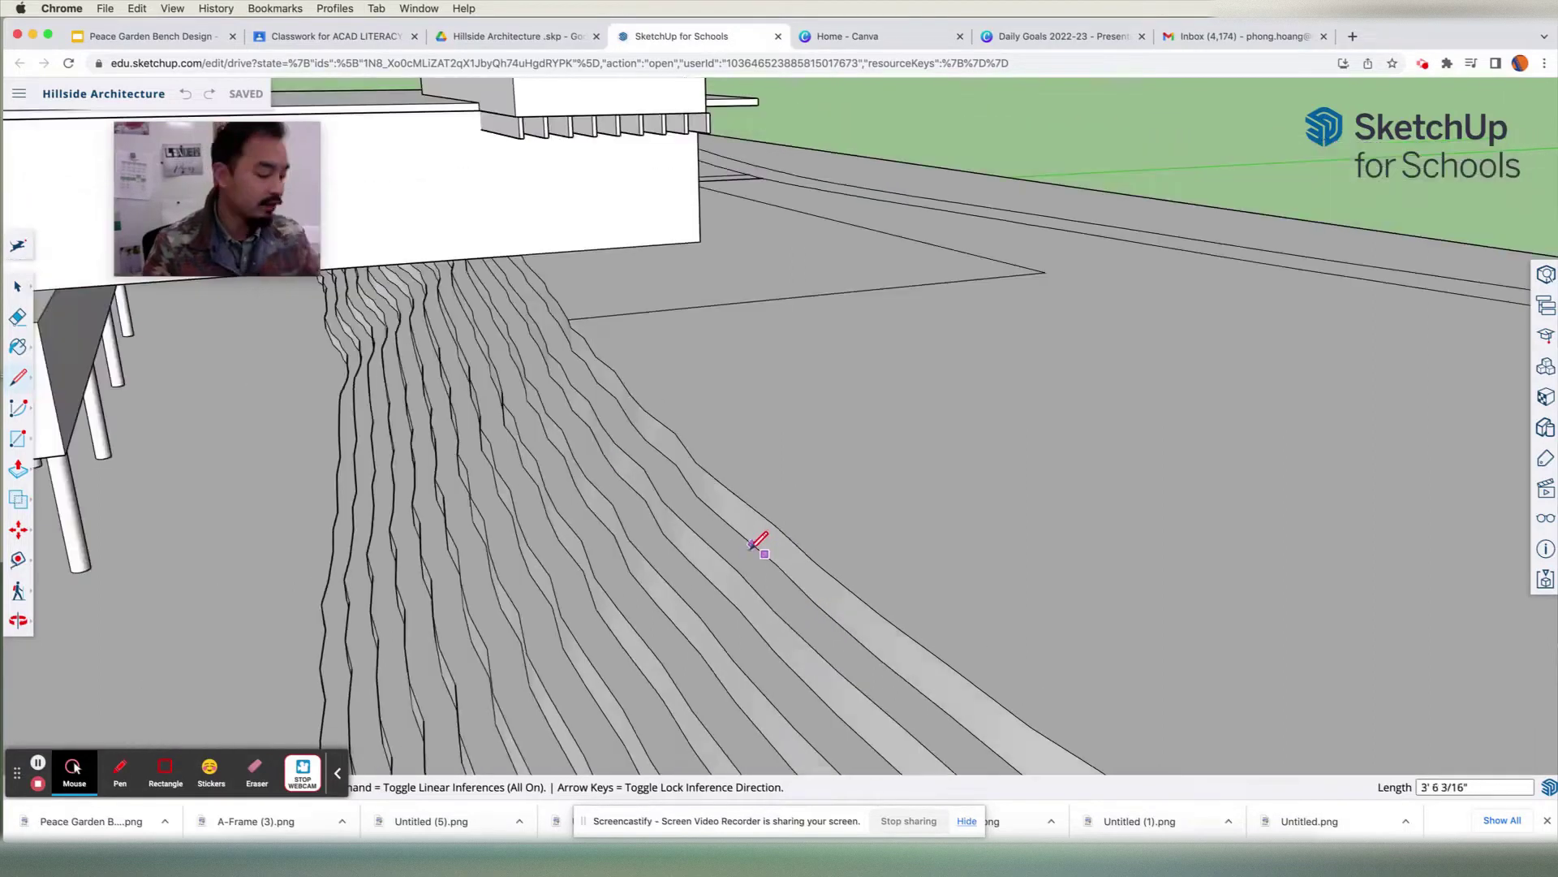
{"action": "key", "text": "space"}
- Measure the length of the lower building block's upper front edge between its corner endpoints with the Line tool
{"action": "scroll", "coordinate": [752, 529], "scroll_direction": "up", "scroll_amount": 2}
{"action": "scroll", "coordinate": [752, 529], "scroll_direction": "down", "scroll_amount": 5}
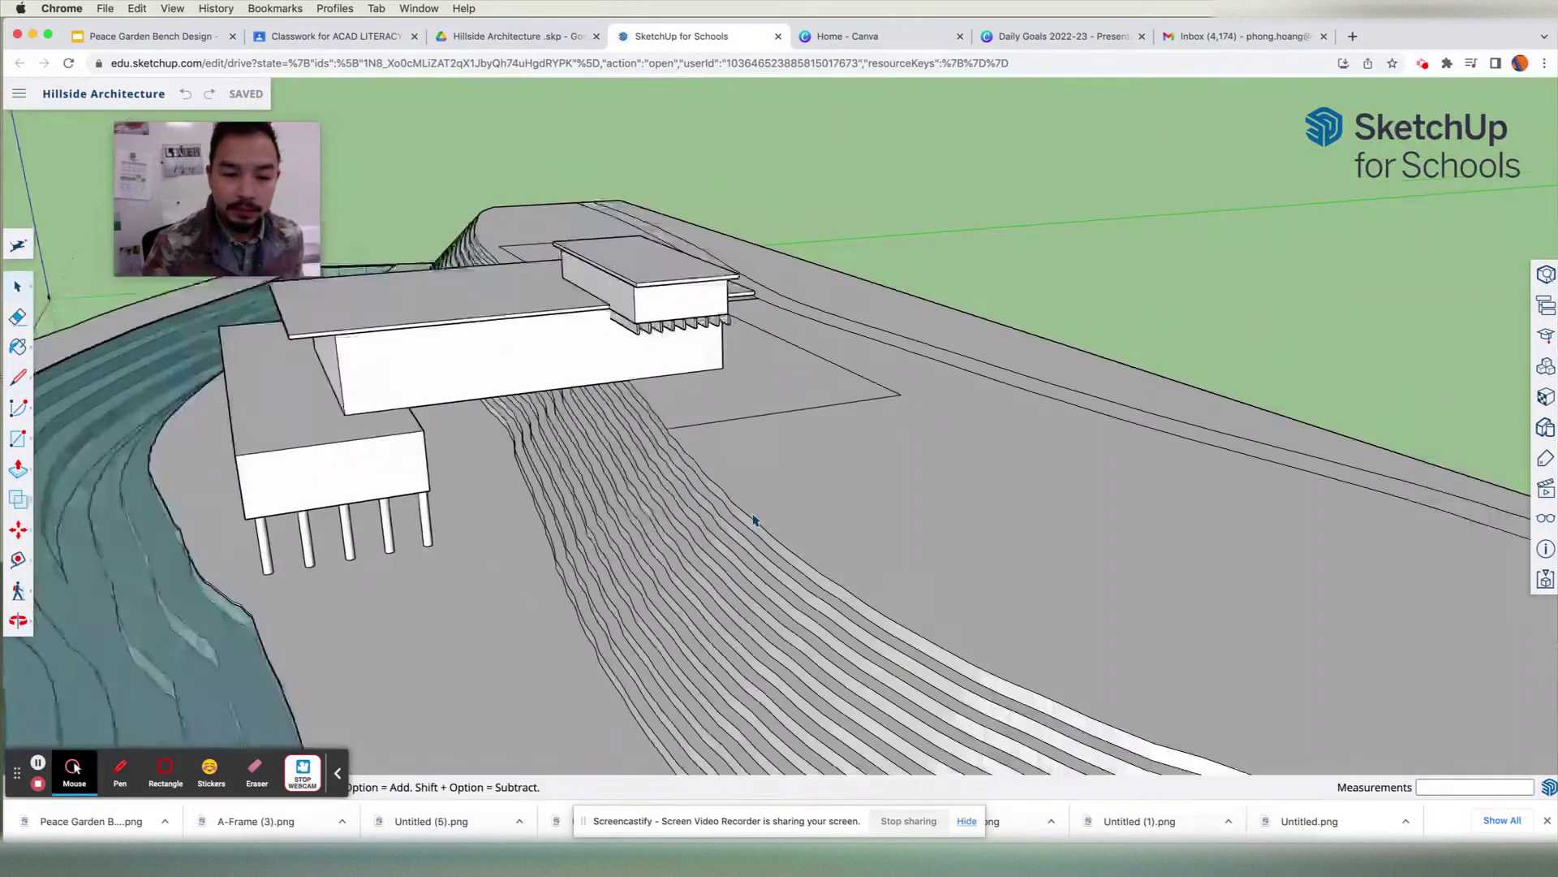
{"action": "middle_click_drag", "start_coordinate": [752, 529], "coordinate": [595, 539]}
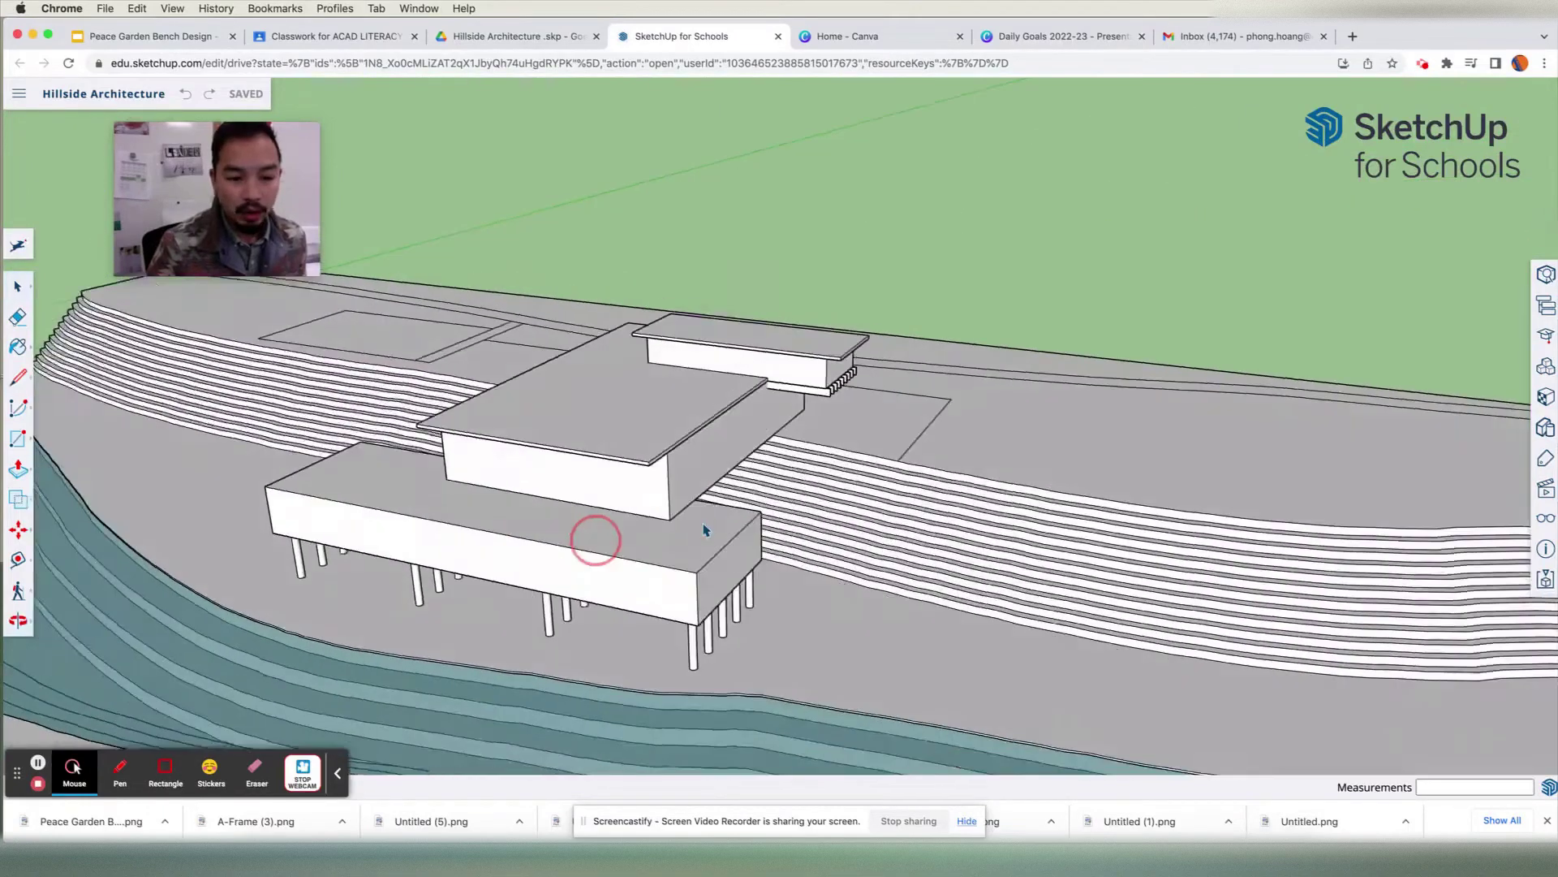
{"action": "scroll", "coordinate": [776, 566], "scroll_direction": "up", "scroll_amount": 3}
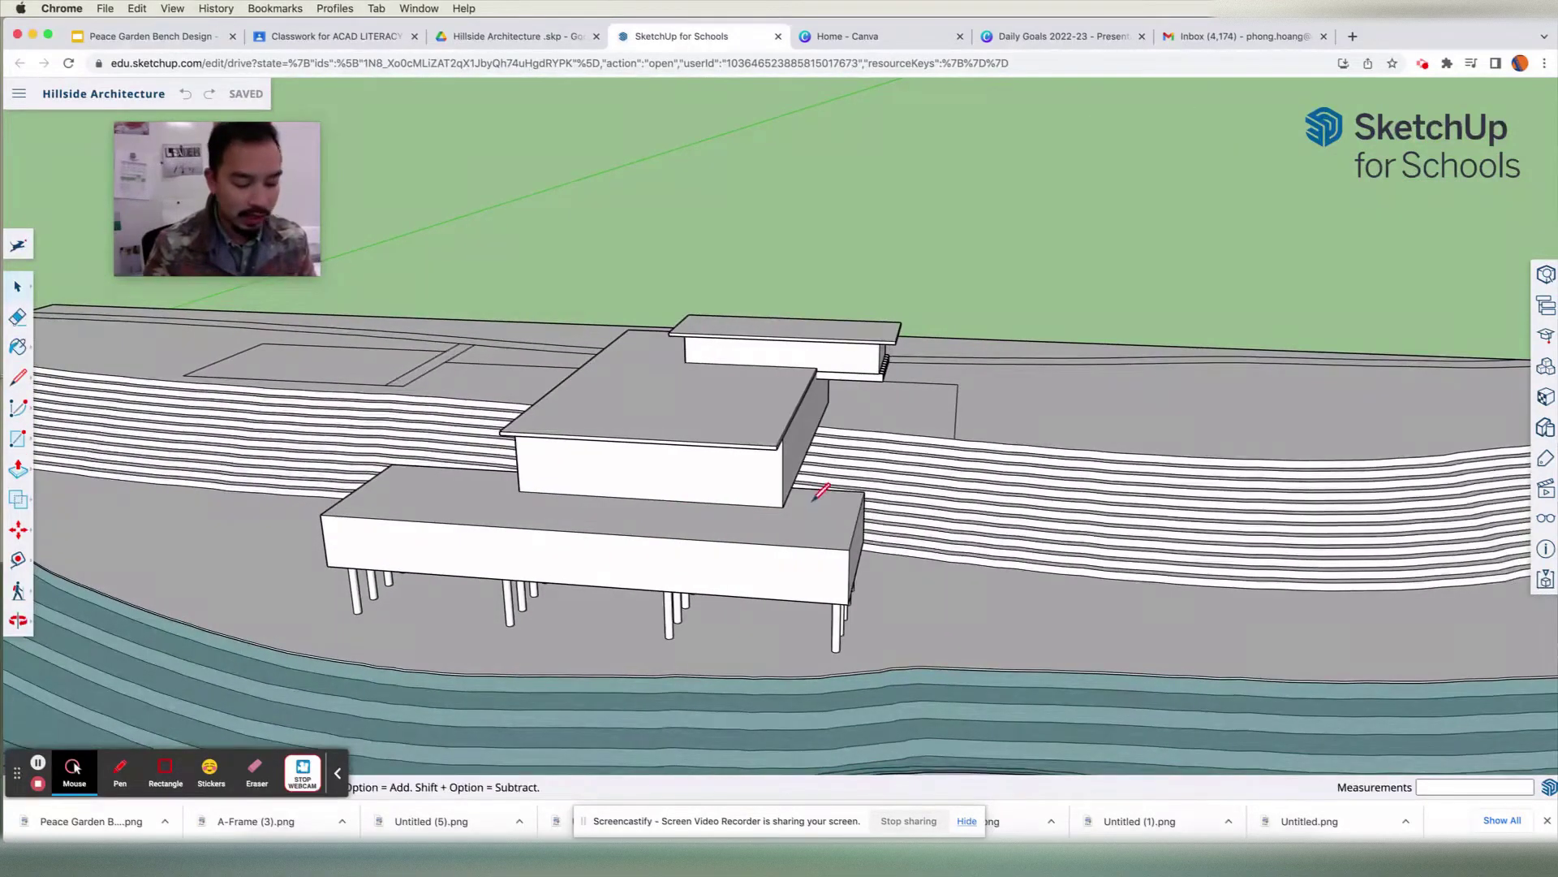
{"action": "key", "text": "l"}
{"action": "left_click", "coordinate": [850, 549]}
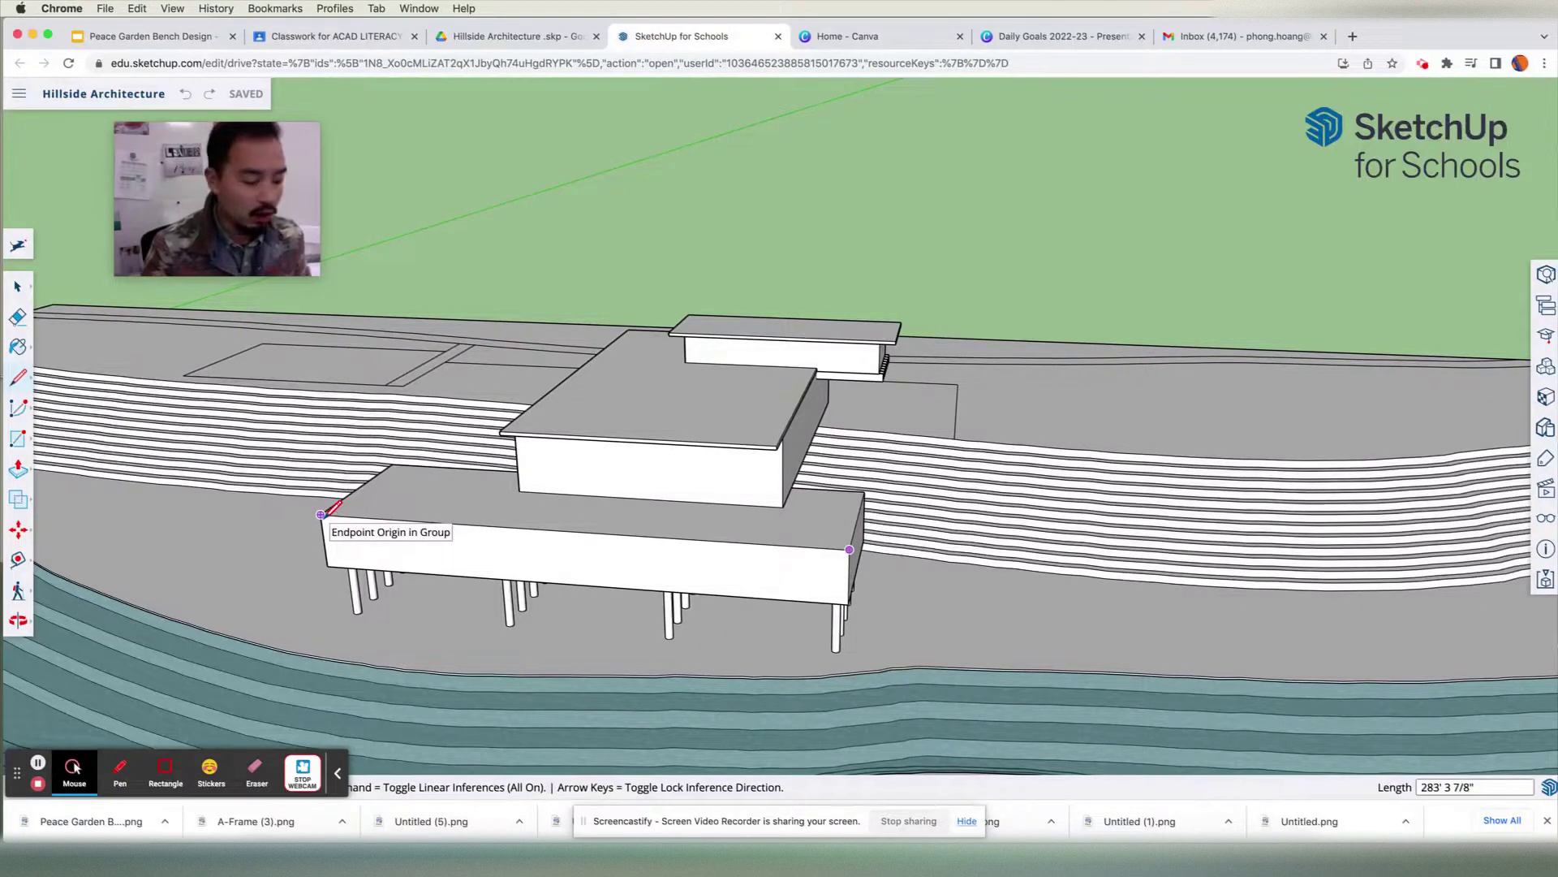
{"action": "left_click", "coordinate": [321, 514]}
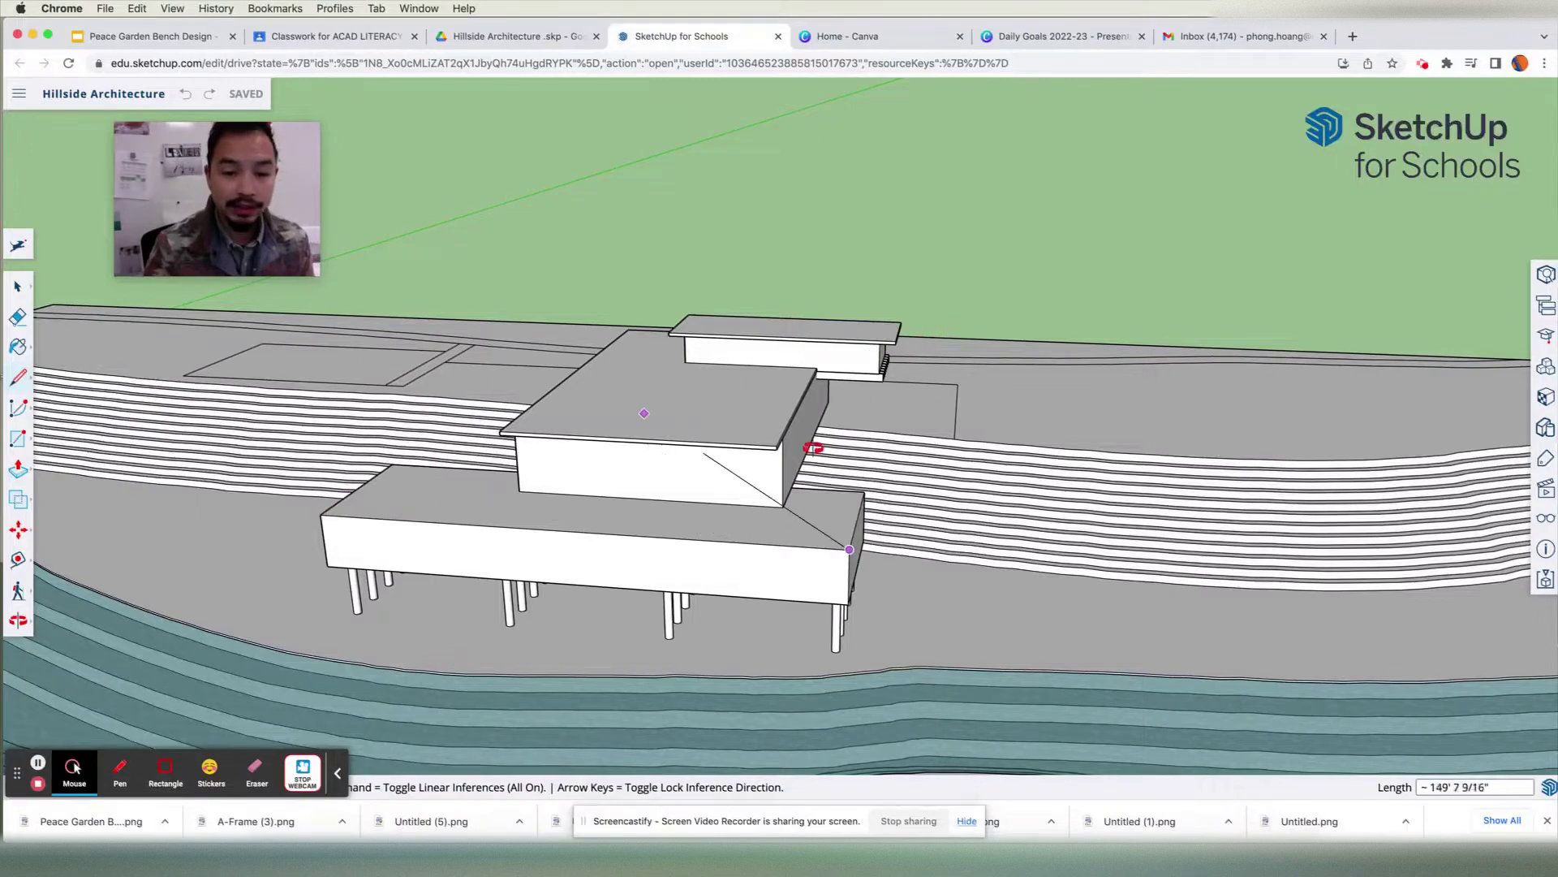
{"action": "mouse_move", "coordinate": [824, 439]}
{"action": "middle_mouse_down"}
{"action": "mouse_move", "coordinate": [632, 566]}
{"action": "mouse_move", "coordinate": [650, 557]}
{"action": "middle_mouse_up"}
{"action": "key", "text": "space"}
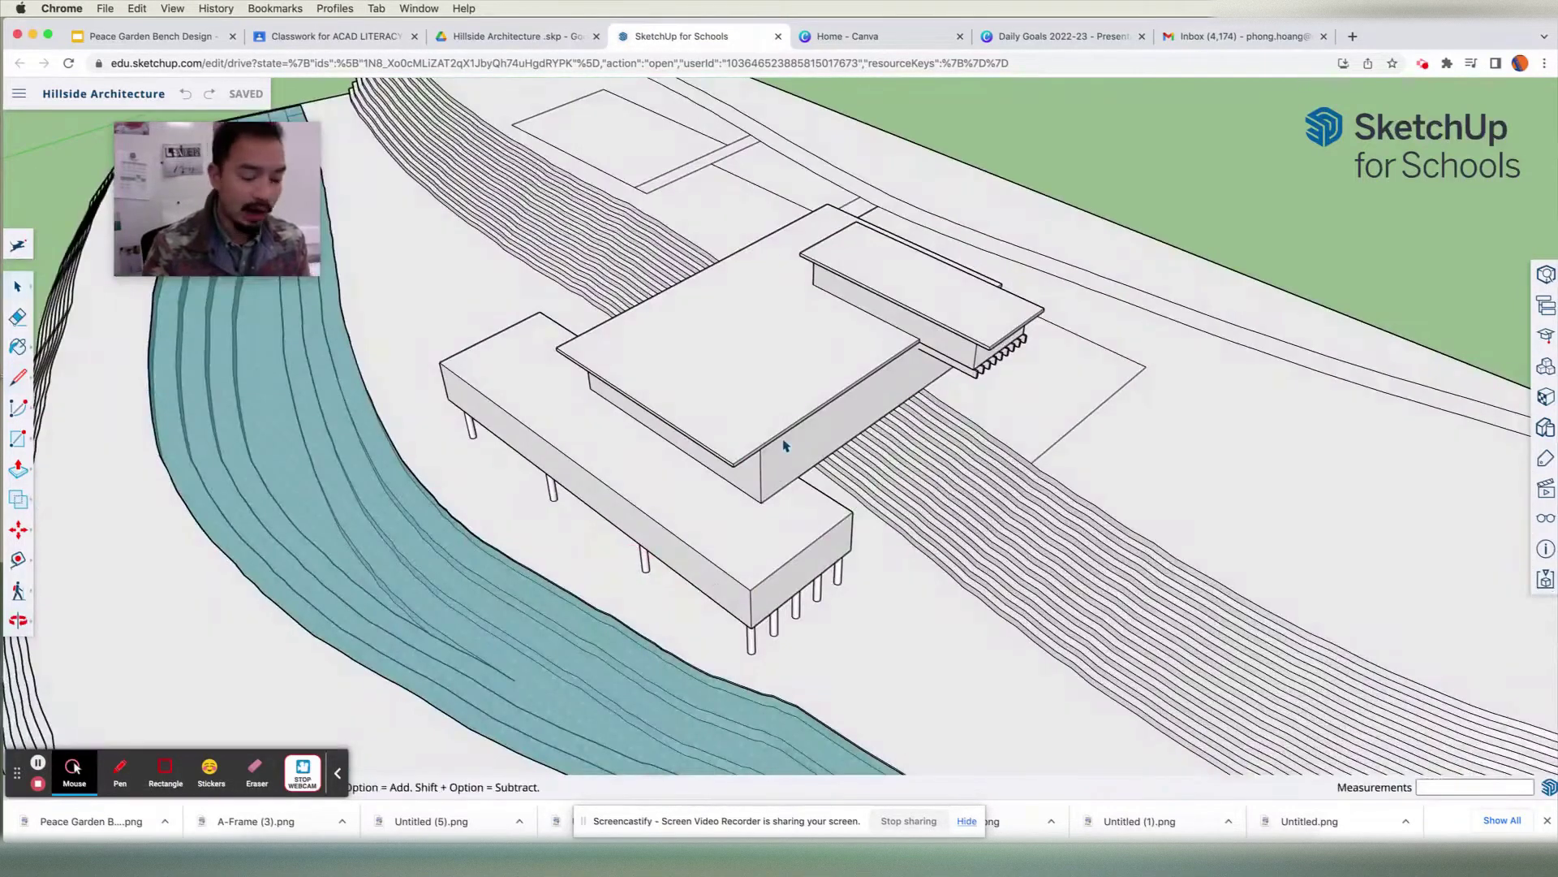
- Measure the width of the curved road behind the building with the Line tool
{"action": "middle_click_drag", "start_coordinate": [1343, 270], "coordinate": [989, 367]}
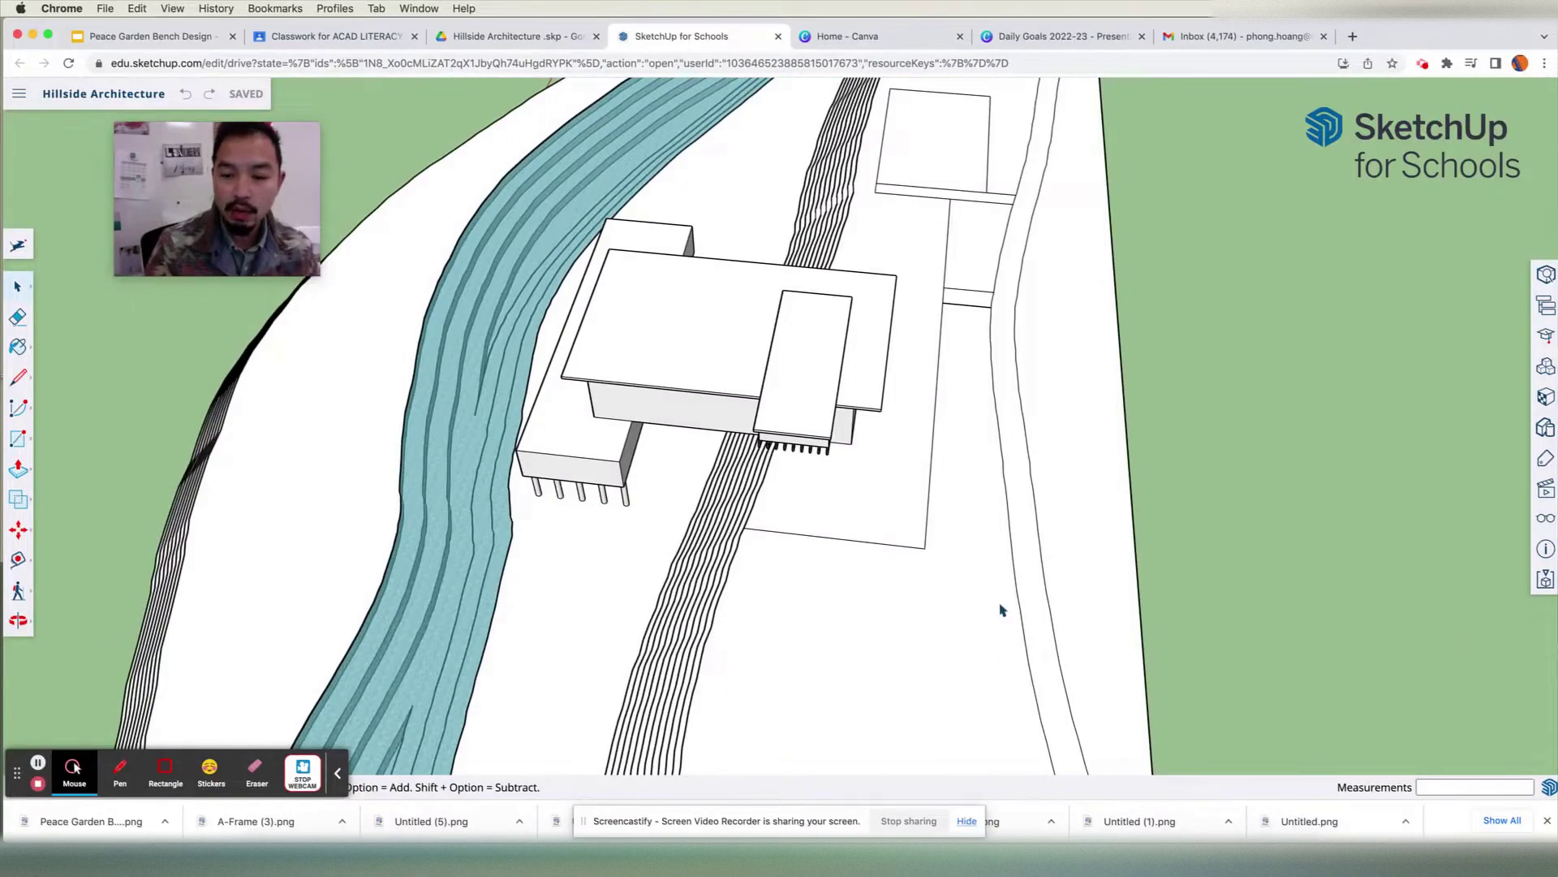
{"action": "scroll", "coordinate": [998, 338], "scroll_direction": "up", "scroll_amount": 5}
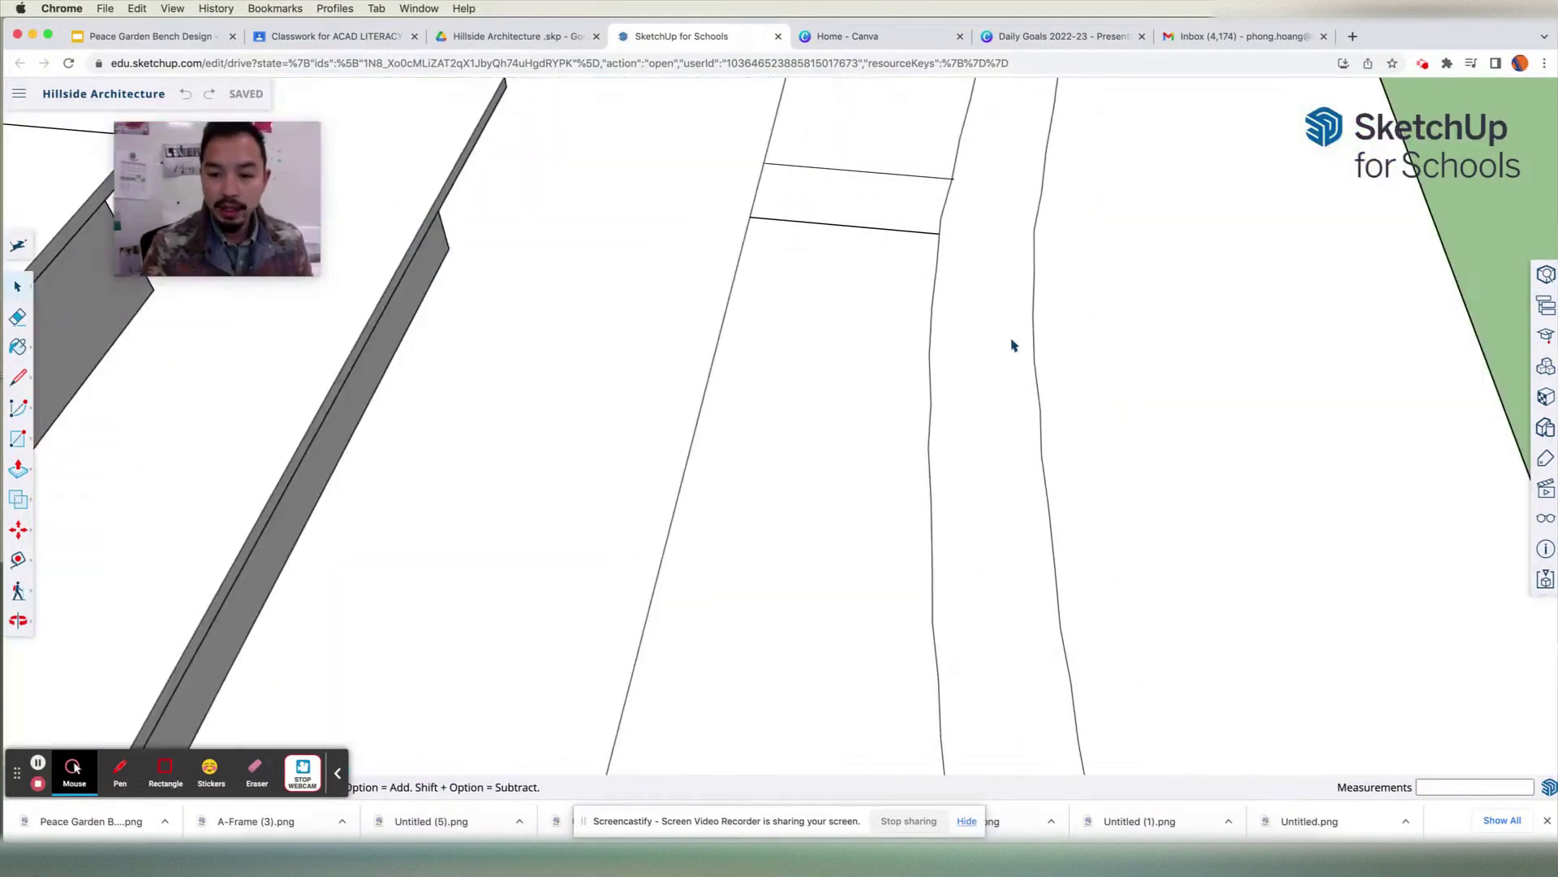
{"action": "key", "text": "l"}
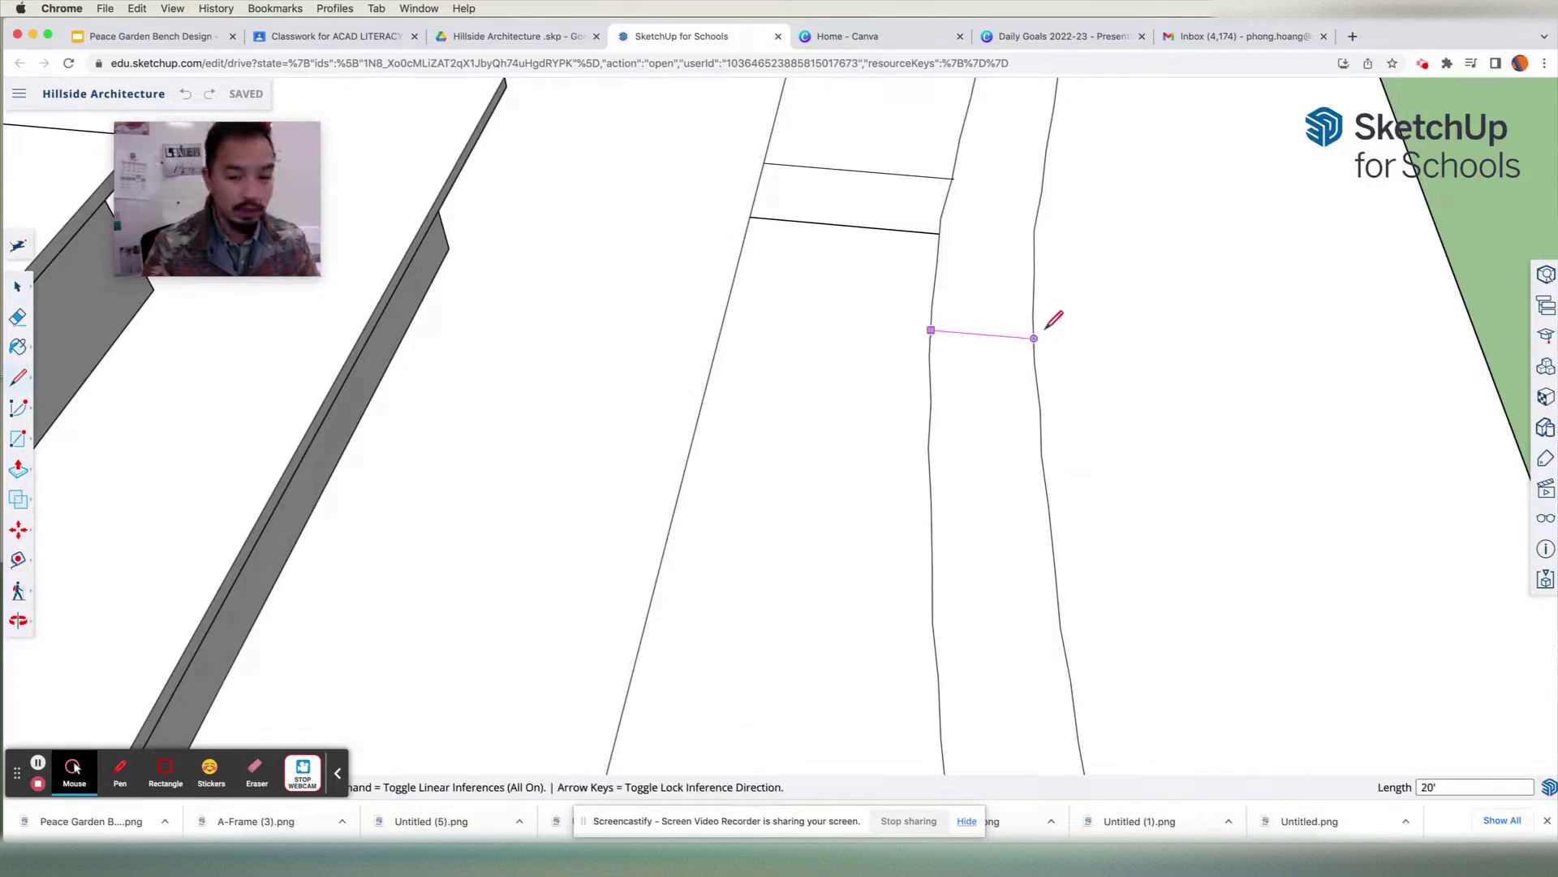
{"action": "key", "text": "Escape"}
{"action": "scroll", "coordinate": [906, 393], "scroll_direction": "down", "scroll_amount": 5}
{"action": "key", "text": "space"}
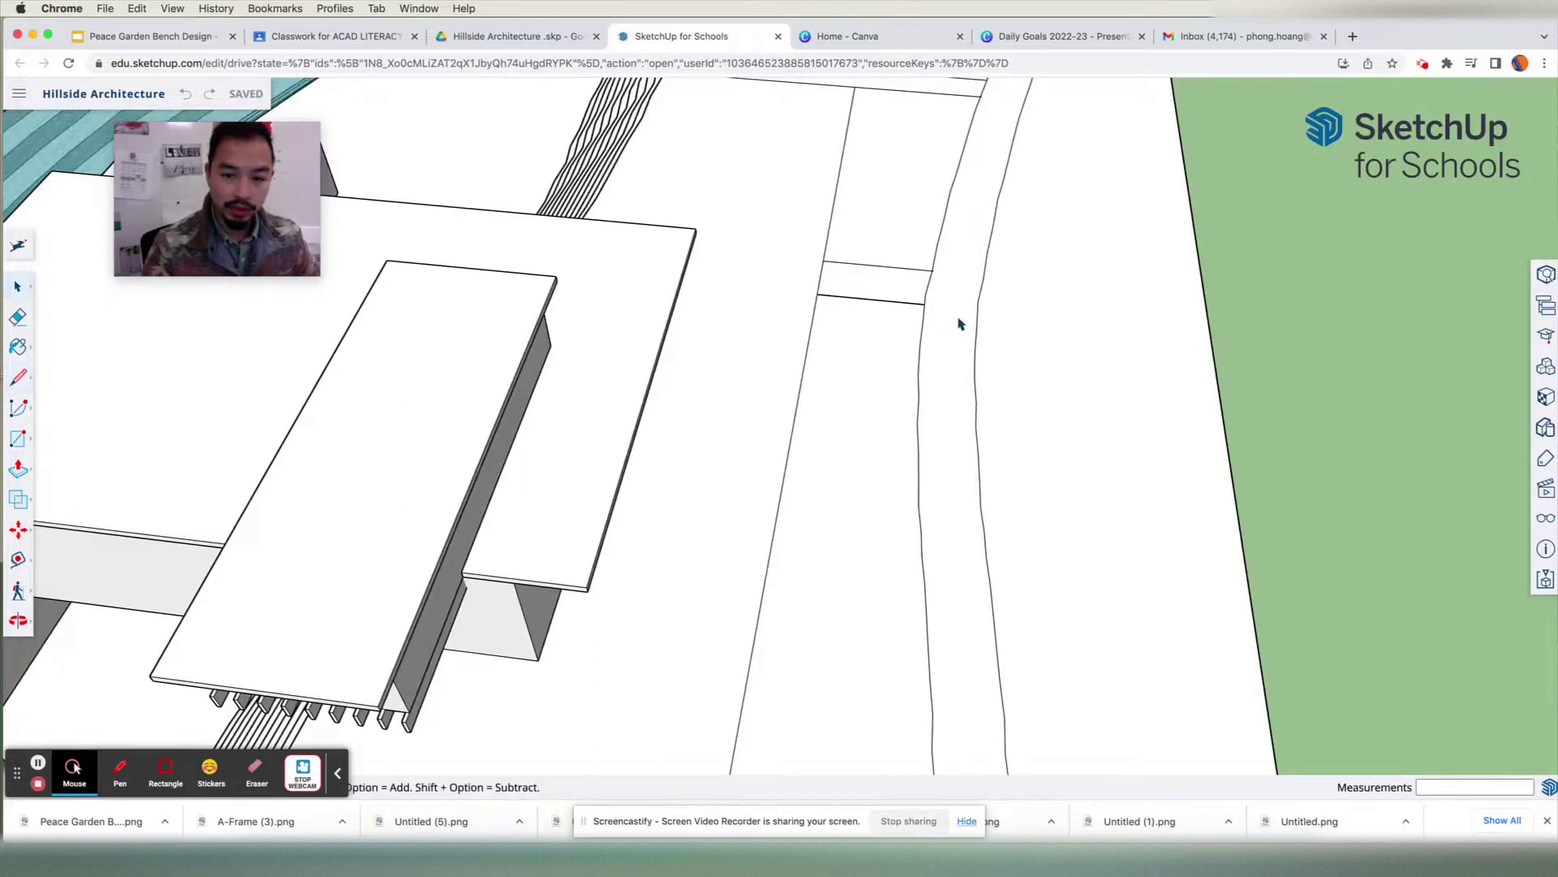
- Select the upper building volume, lower block, roof slab and terrain one at a time to examine how the model is grouped
{"action": "scroll", "coordinate": [958, 331], "scroll_direction": "up", "scroll_amount": 3}
{"action": "scroll", "coordinate": [958, 331], "scroll_direction": "down", "scroll_amount": 3}
{"action": "middle_click_drag", "start_coordinate": [755, 425], "coordinate": [684, 449]}
{"action": "middle_click_drag", "start_coordinate": [852, 370], "coordinate": [847, 381]}
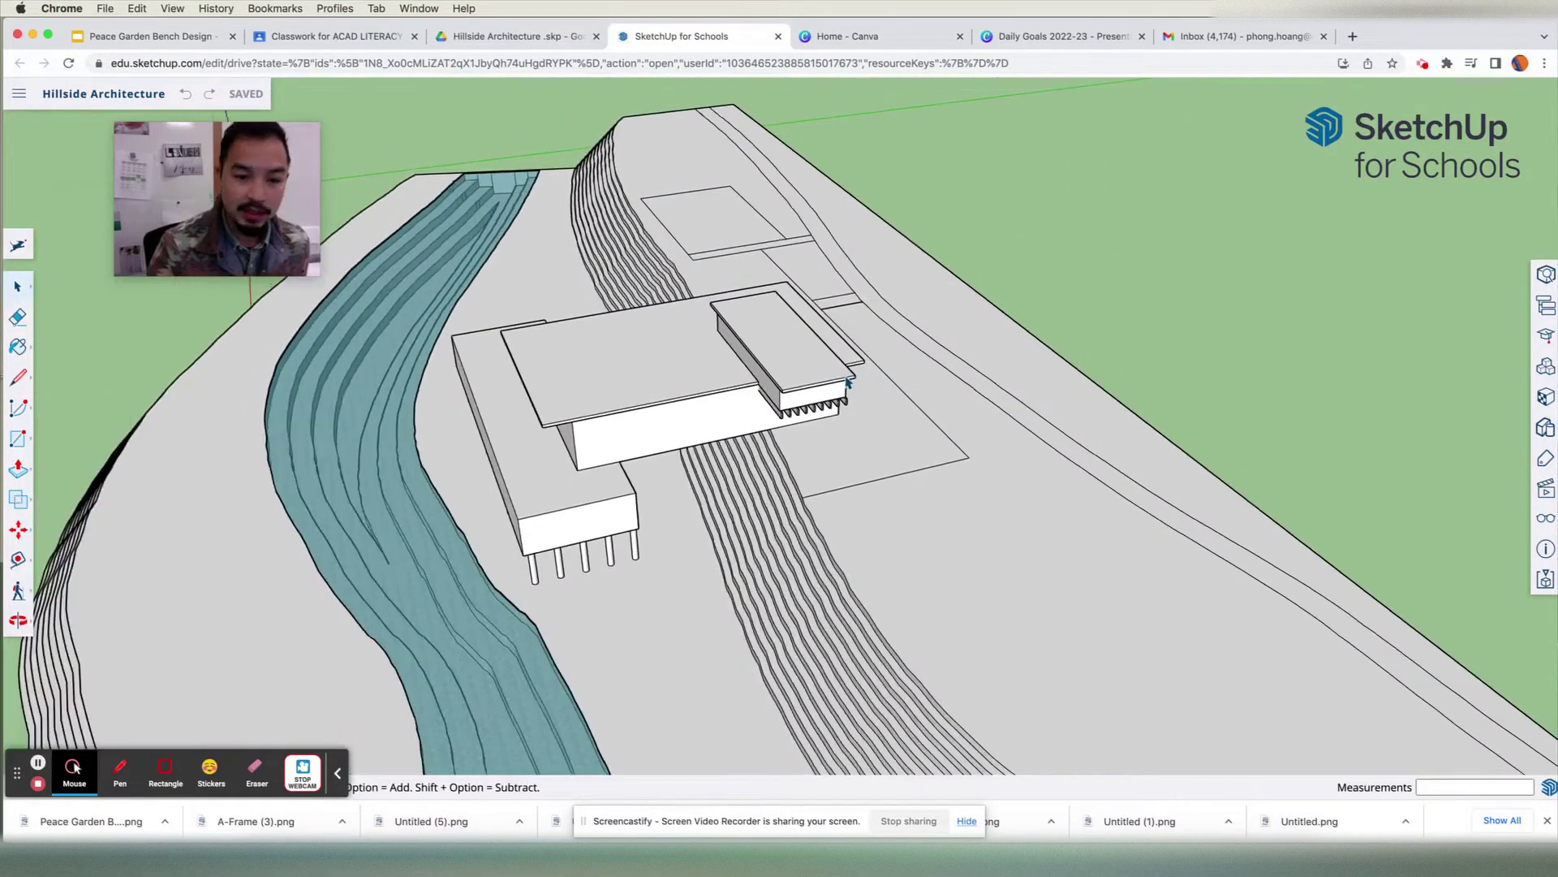
{"action": "scroll", "coordinate": [718, 443], "scroll_direction": "down", "scroll_amount": 1}
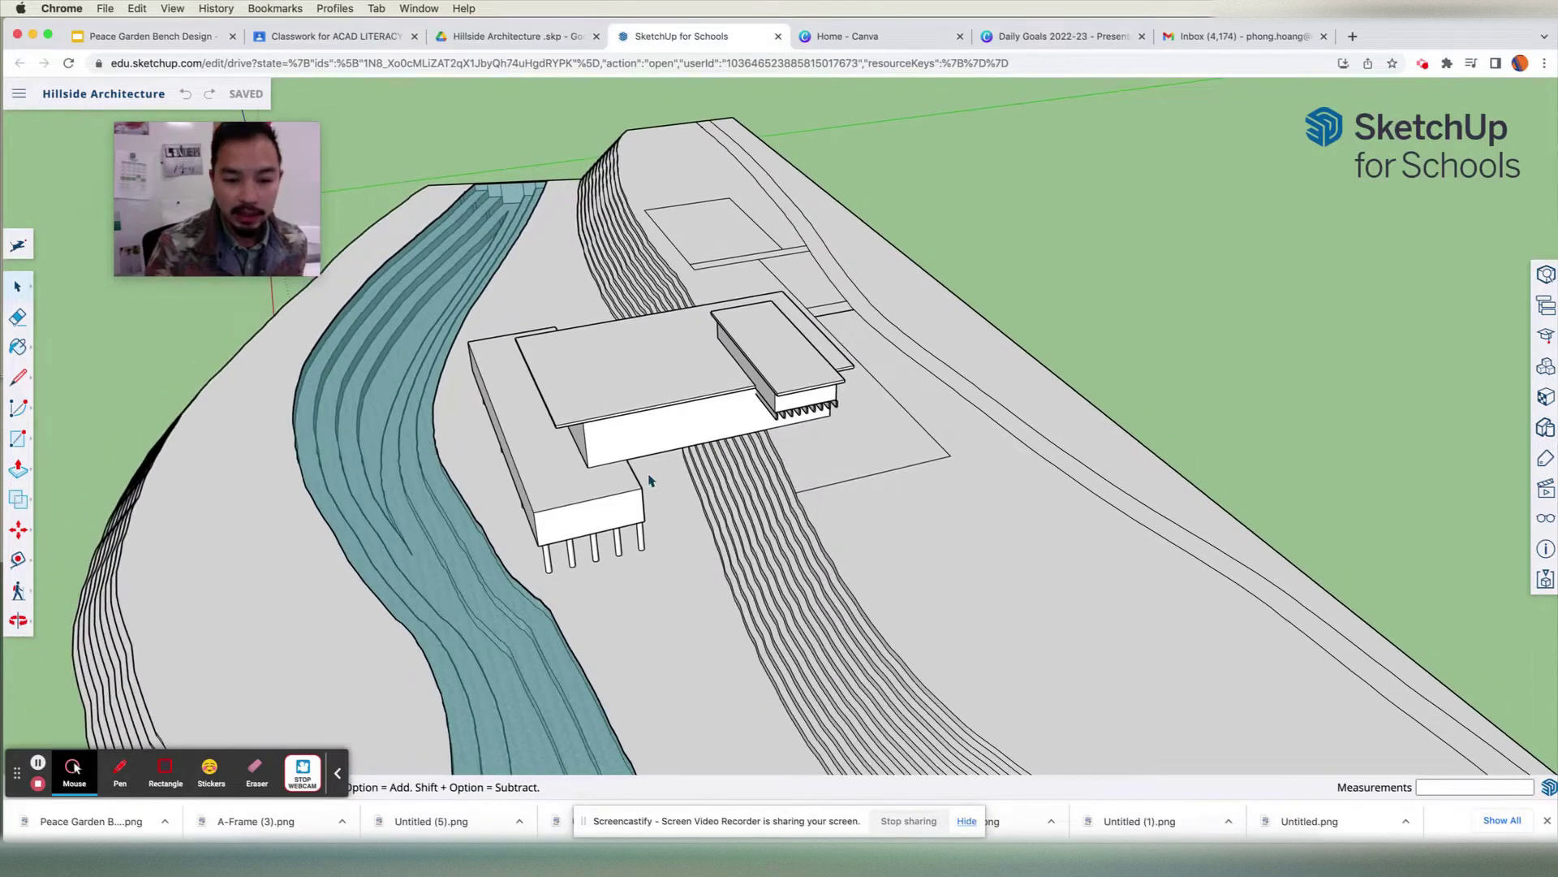
{"action": "left_click", "coordinate": [614, 501]}
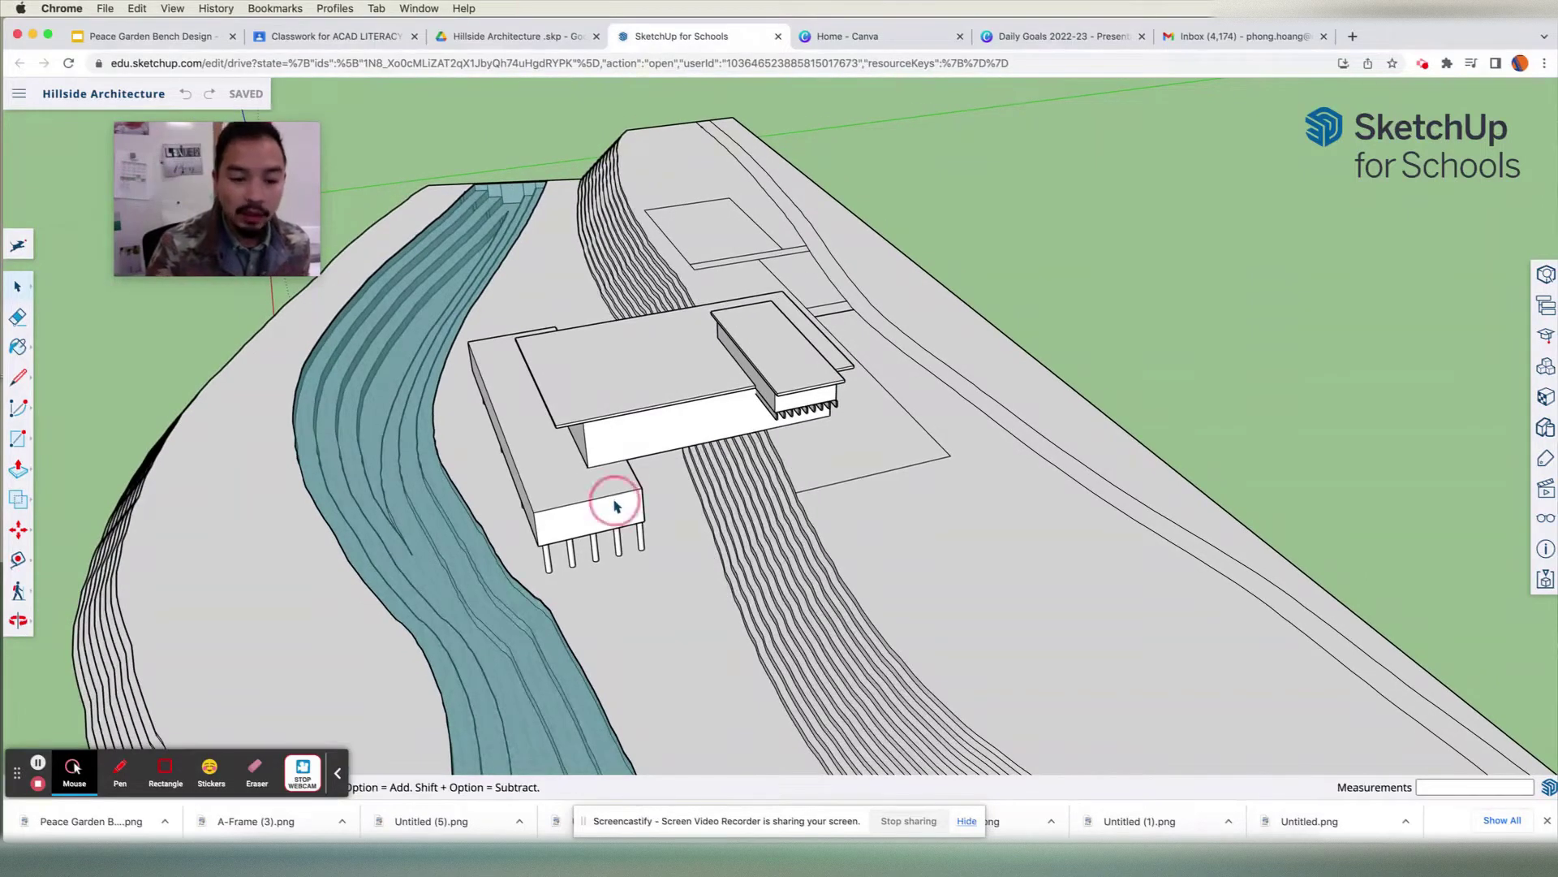
{"action": "left_click", "coordinate": [628, 447]}
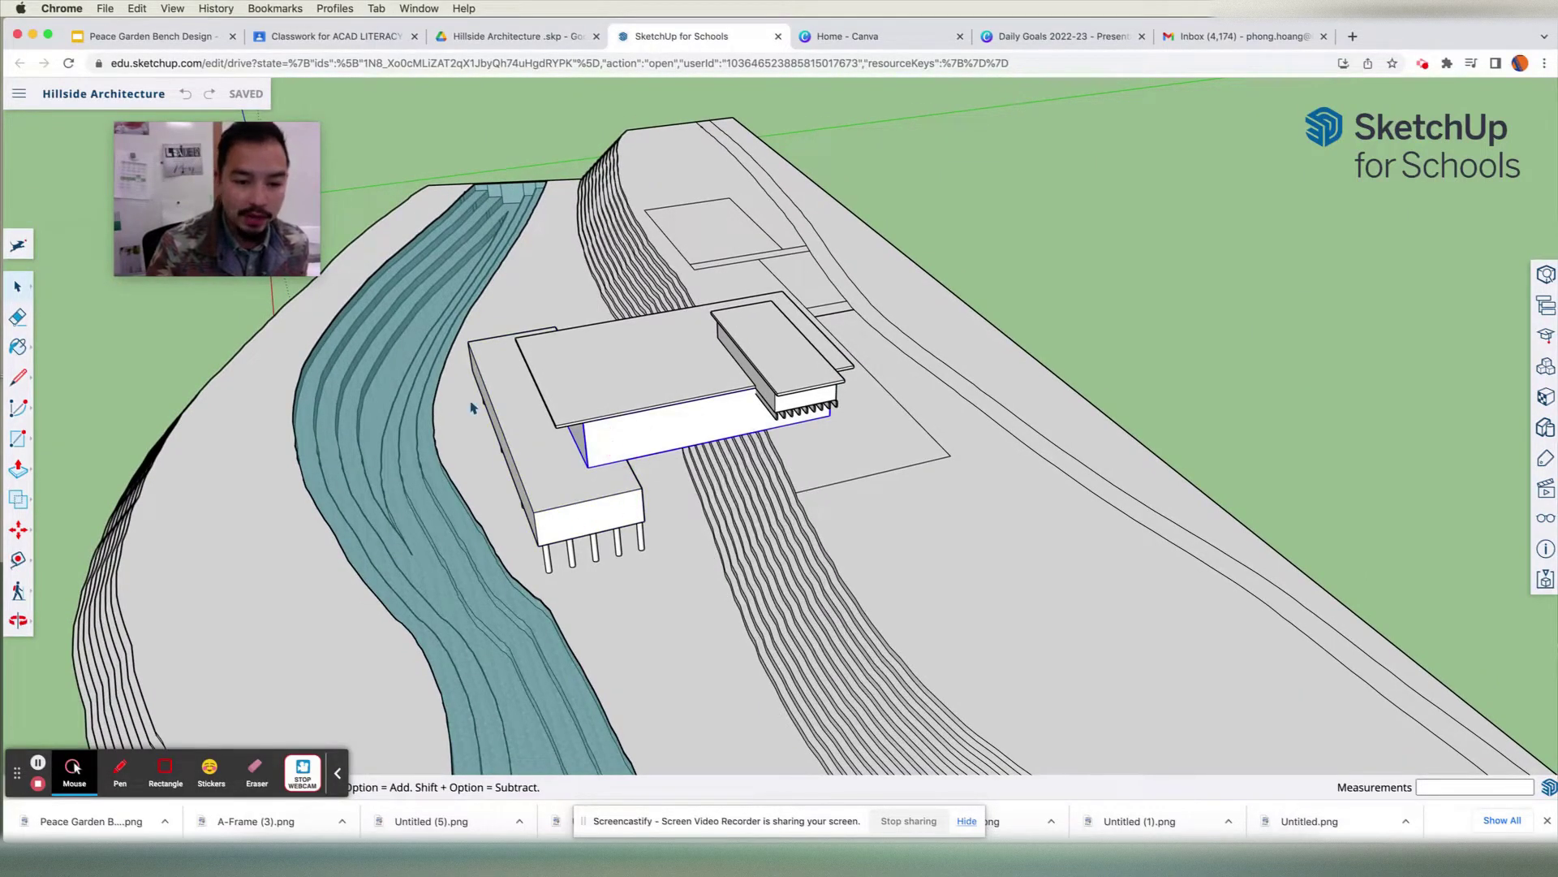
{"action": "left_click", "coordinate": [554, 488]}
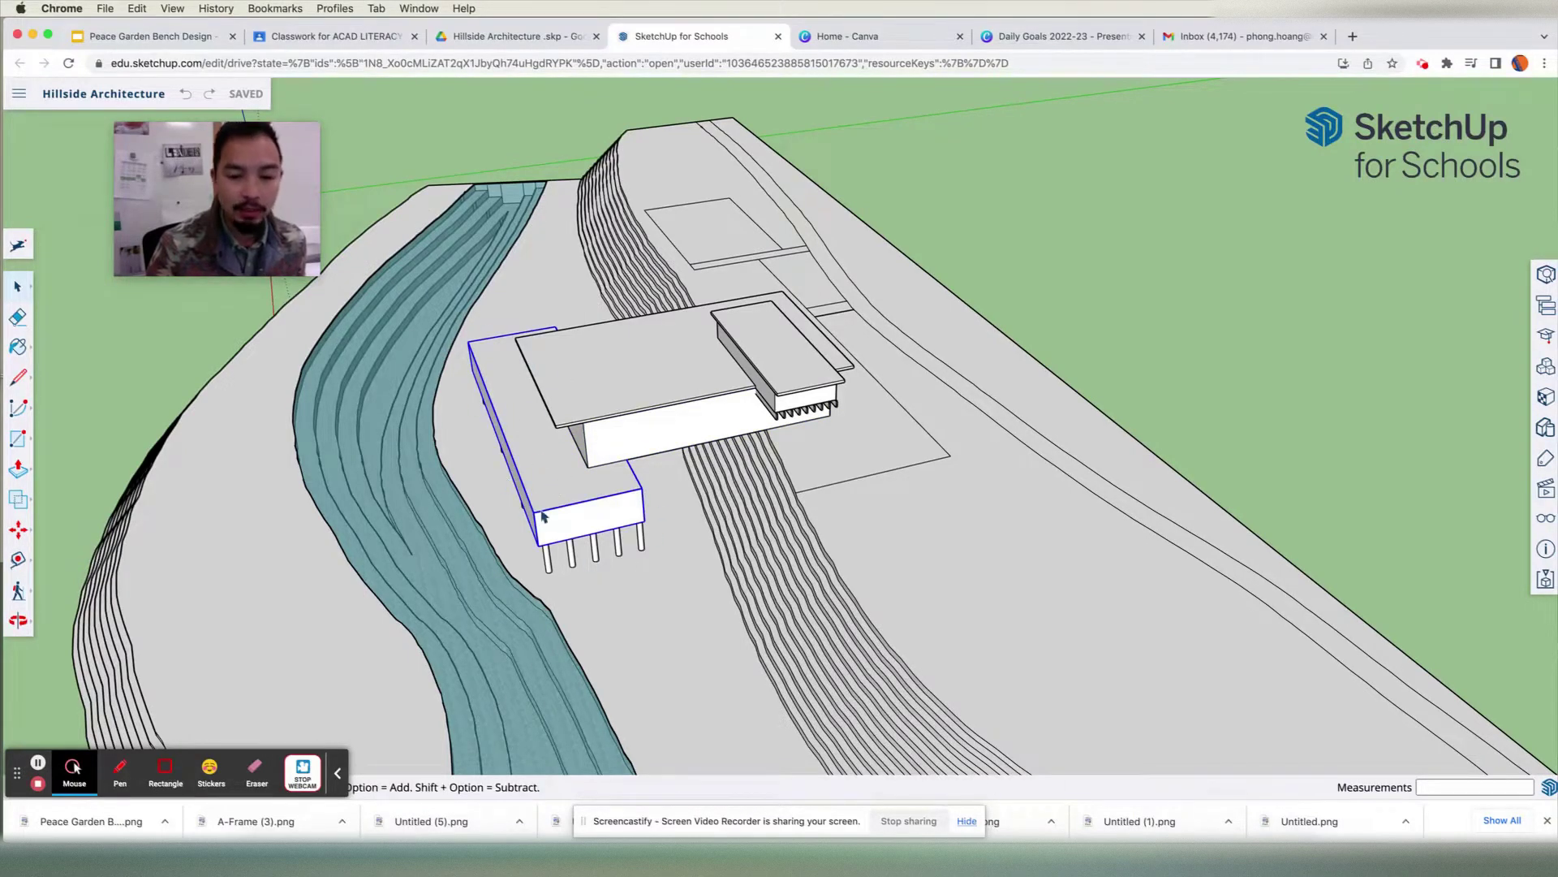
{"action": "left_click", "coordinate": [783, 542]}
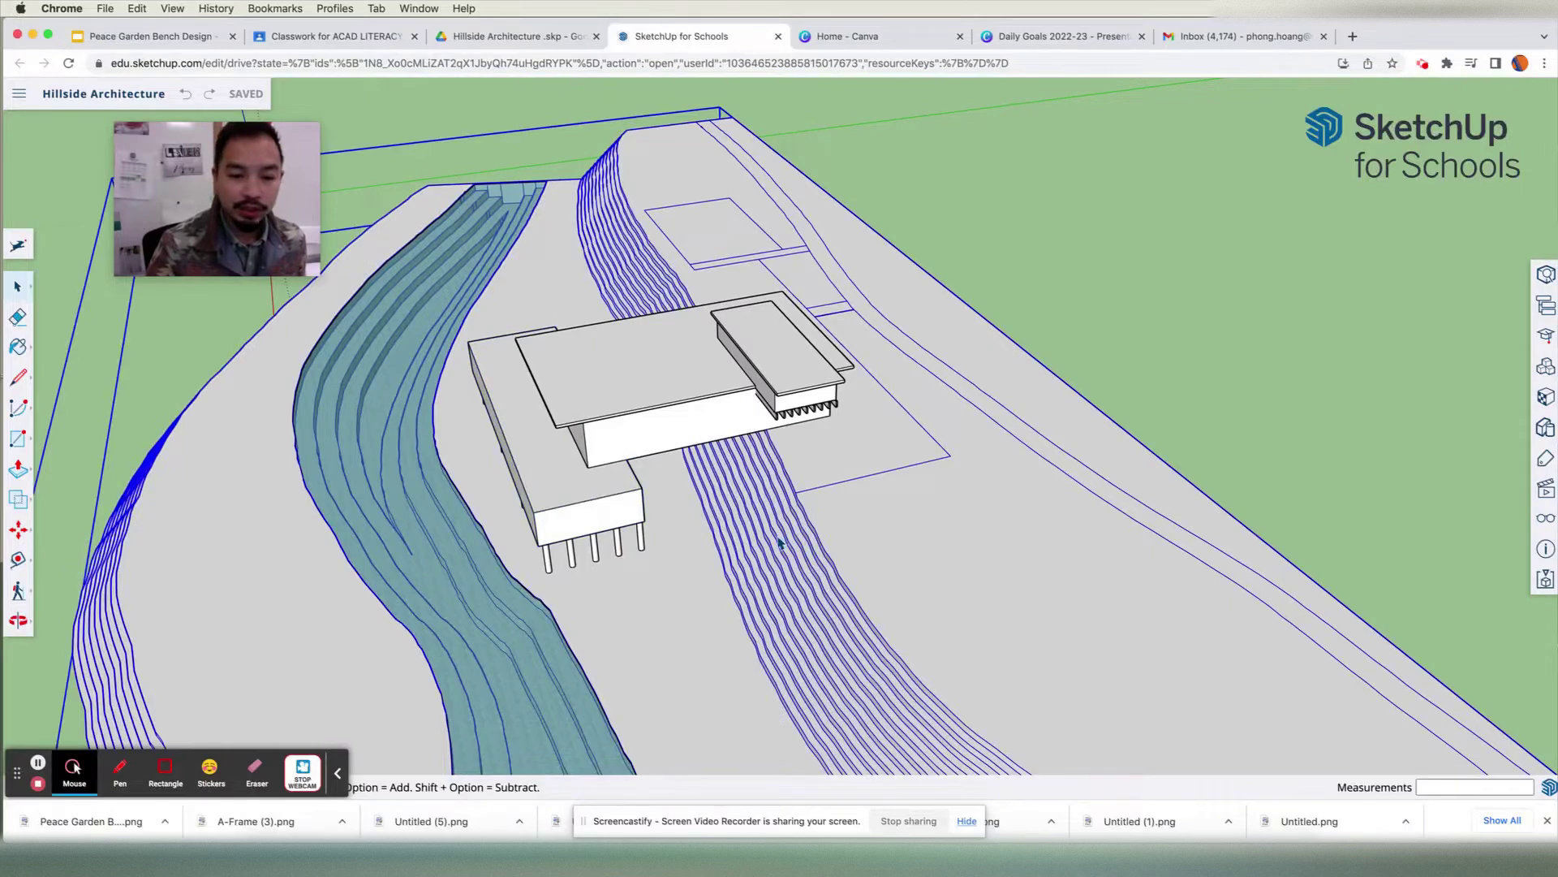
{"action": "left_click", "coordinate": [677, 431]}
{"action": "left_click", "coordinate": [556, 365]}
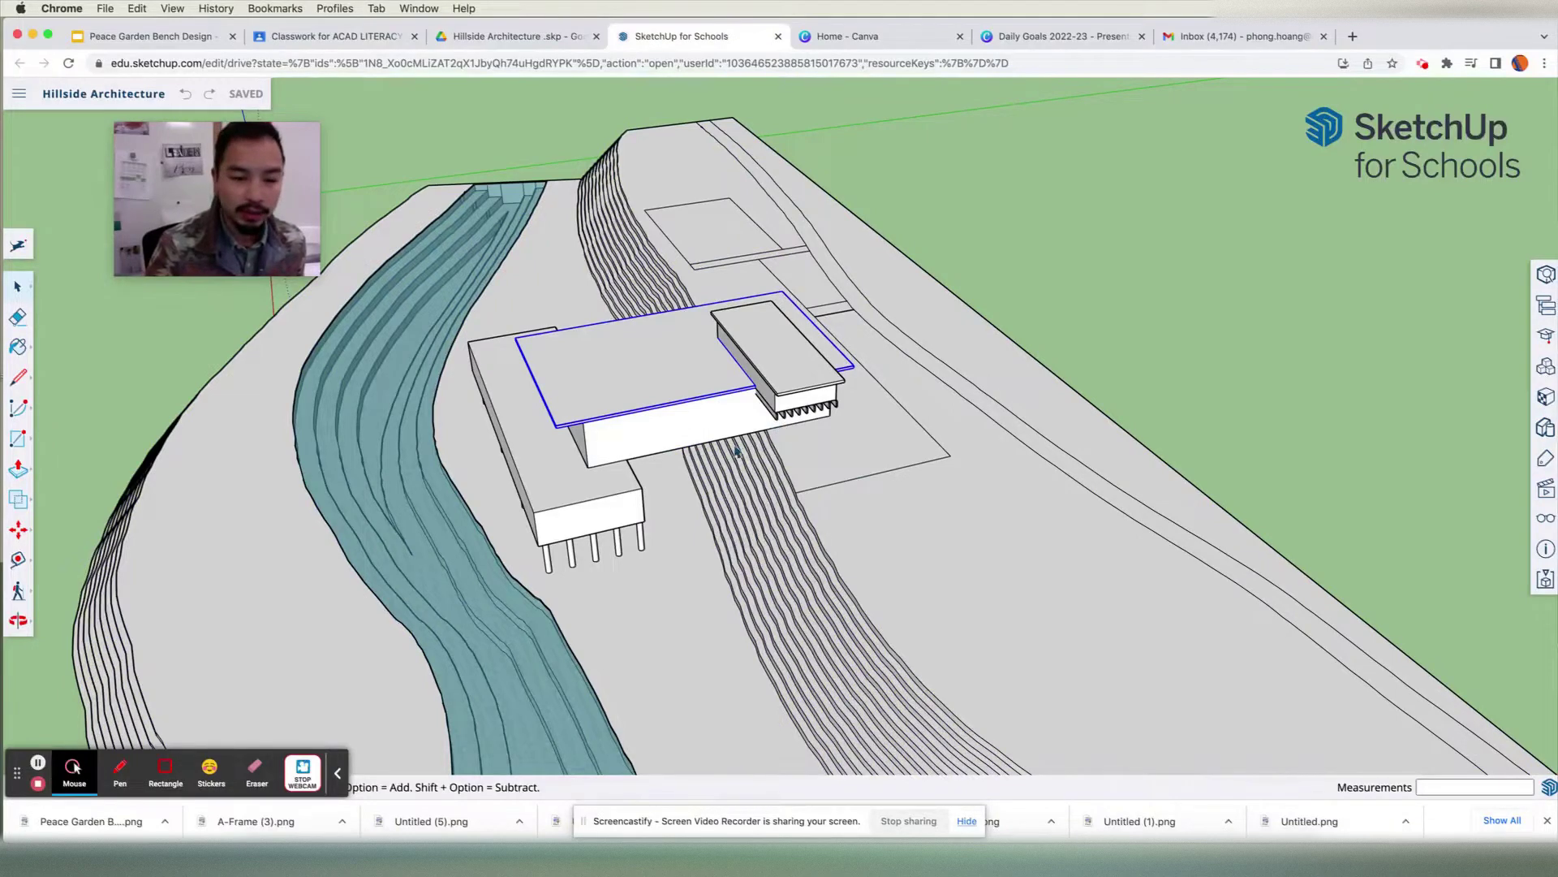
{"action": "scroll", "coordinate": [725, 457], "scroll_direction": "down", "scroll_amount": 2}
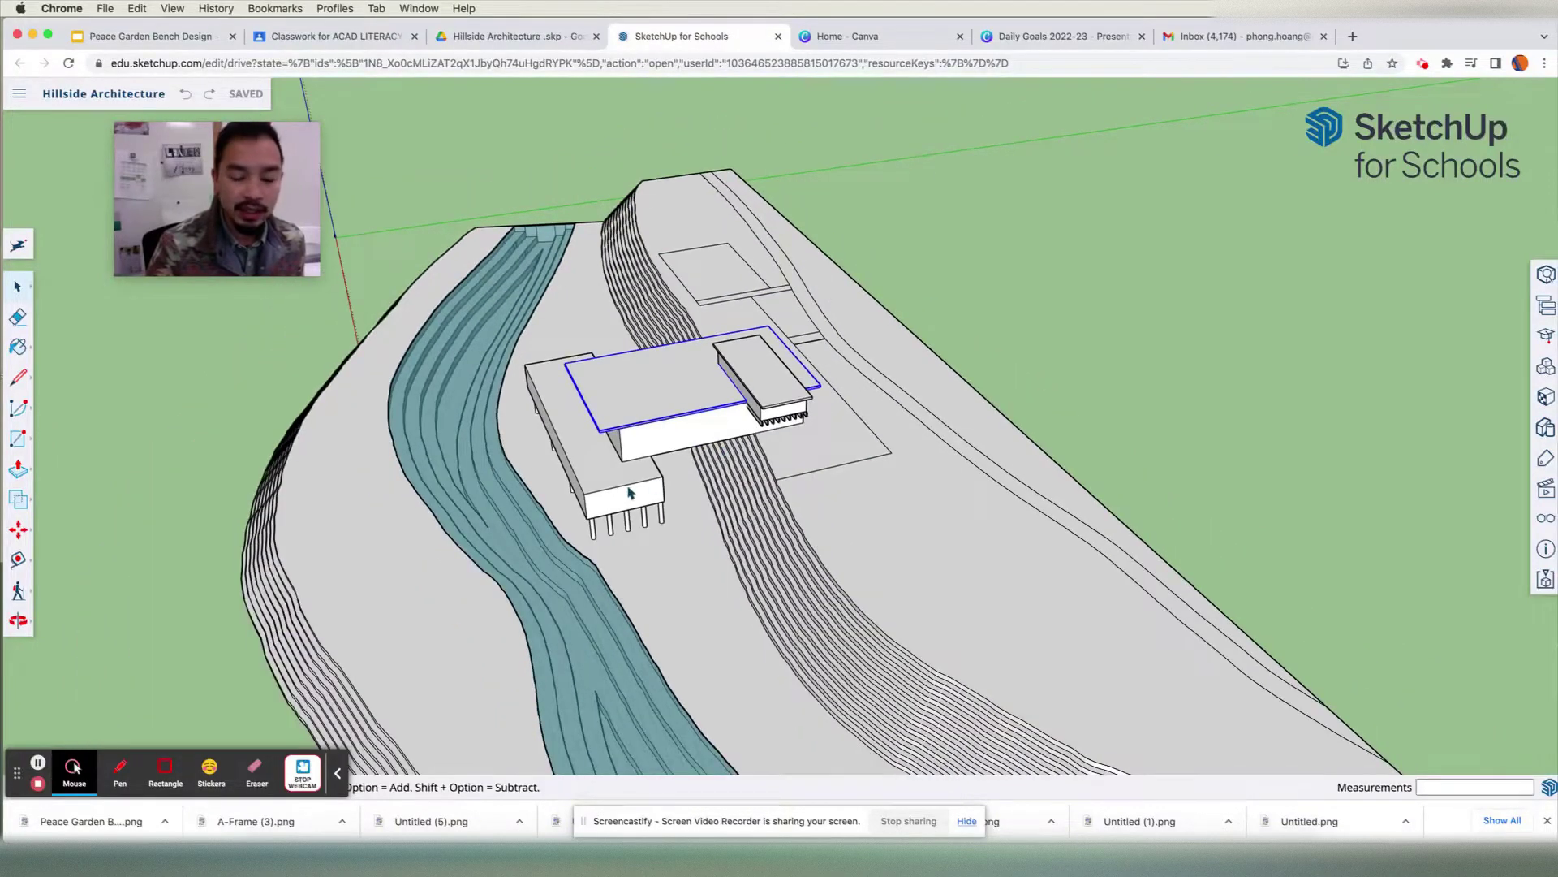
{"action": "left_click", "coordinate": [696, 581]}
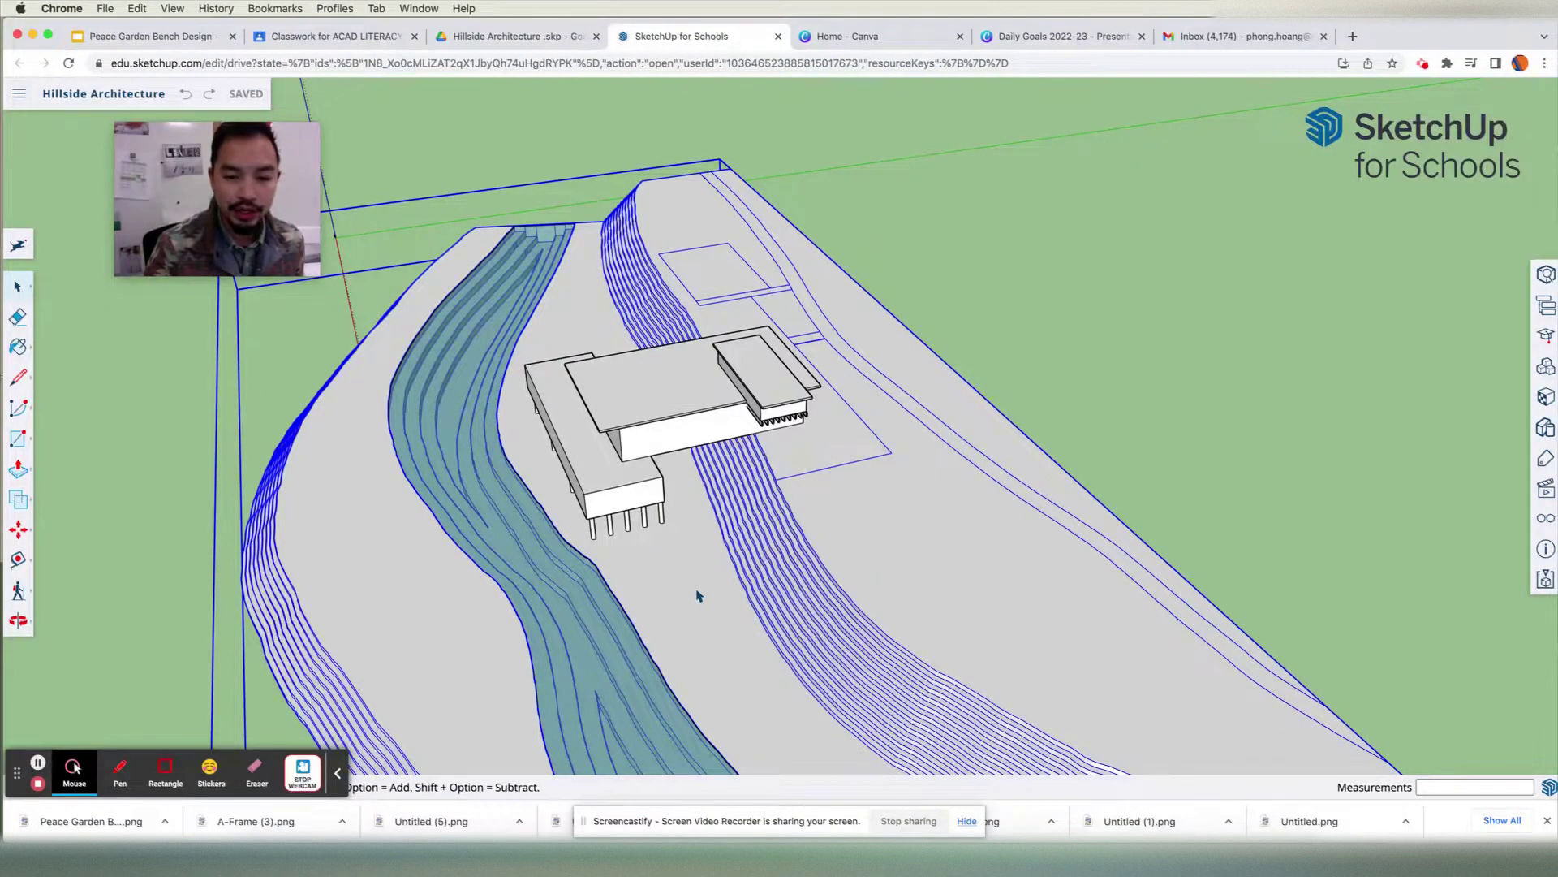
- Switch to the Google Classroom assignment and open its attached Untitled presentation to examine the example slide
{"action": "scroll", "coordinate": [682, 544], "scroll_direction": "down", "scroll_amount": 2}
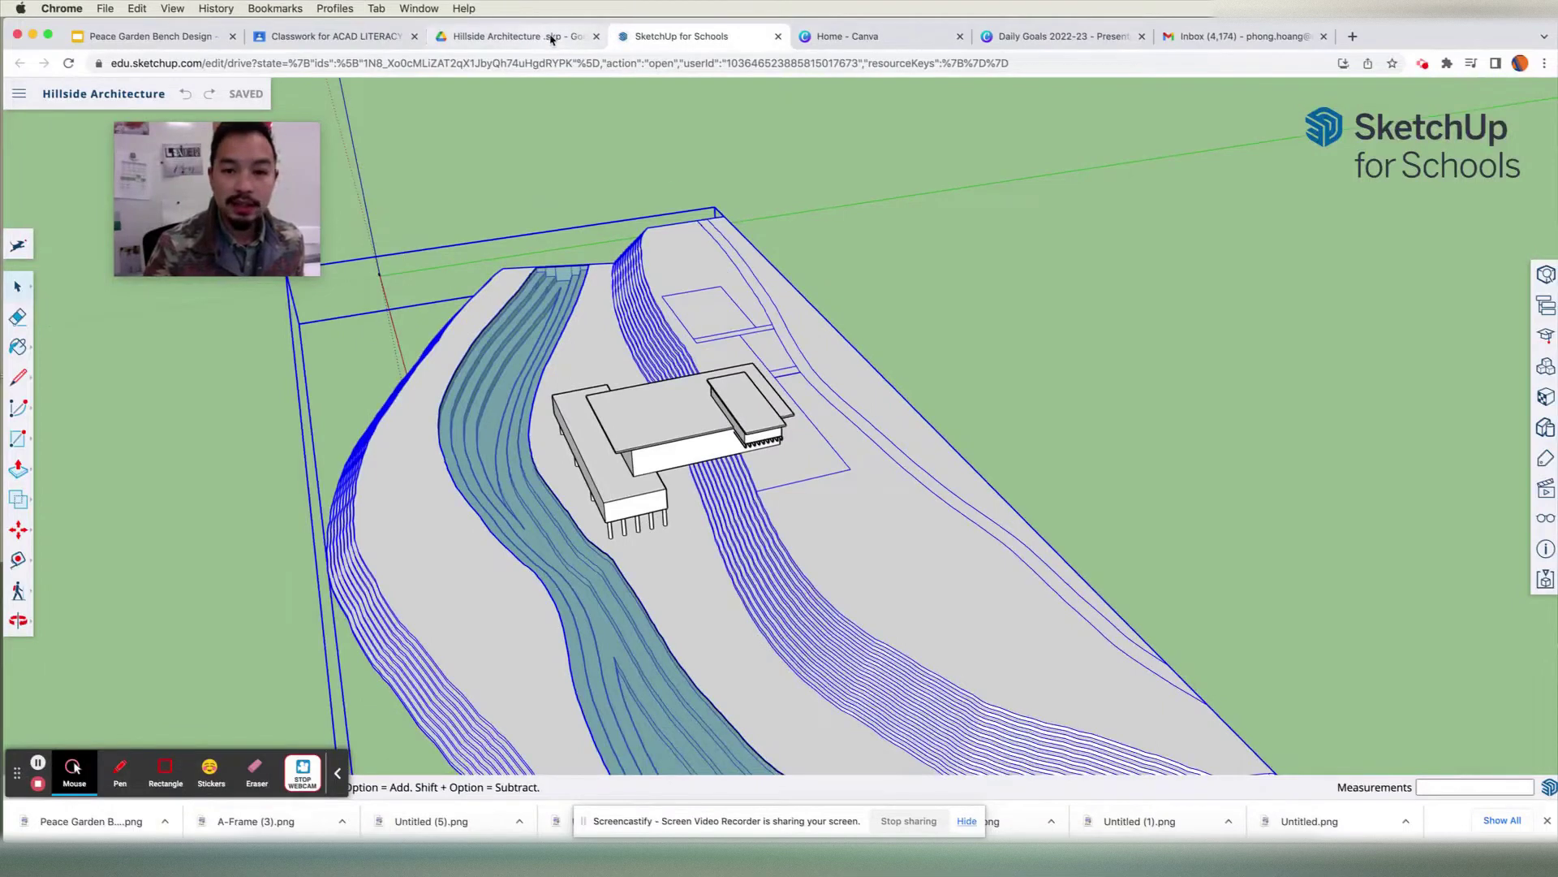
{"action": "left_click", "coordinate": [341, 37]}
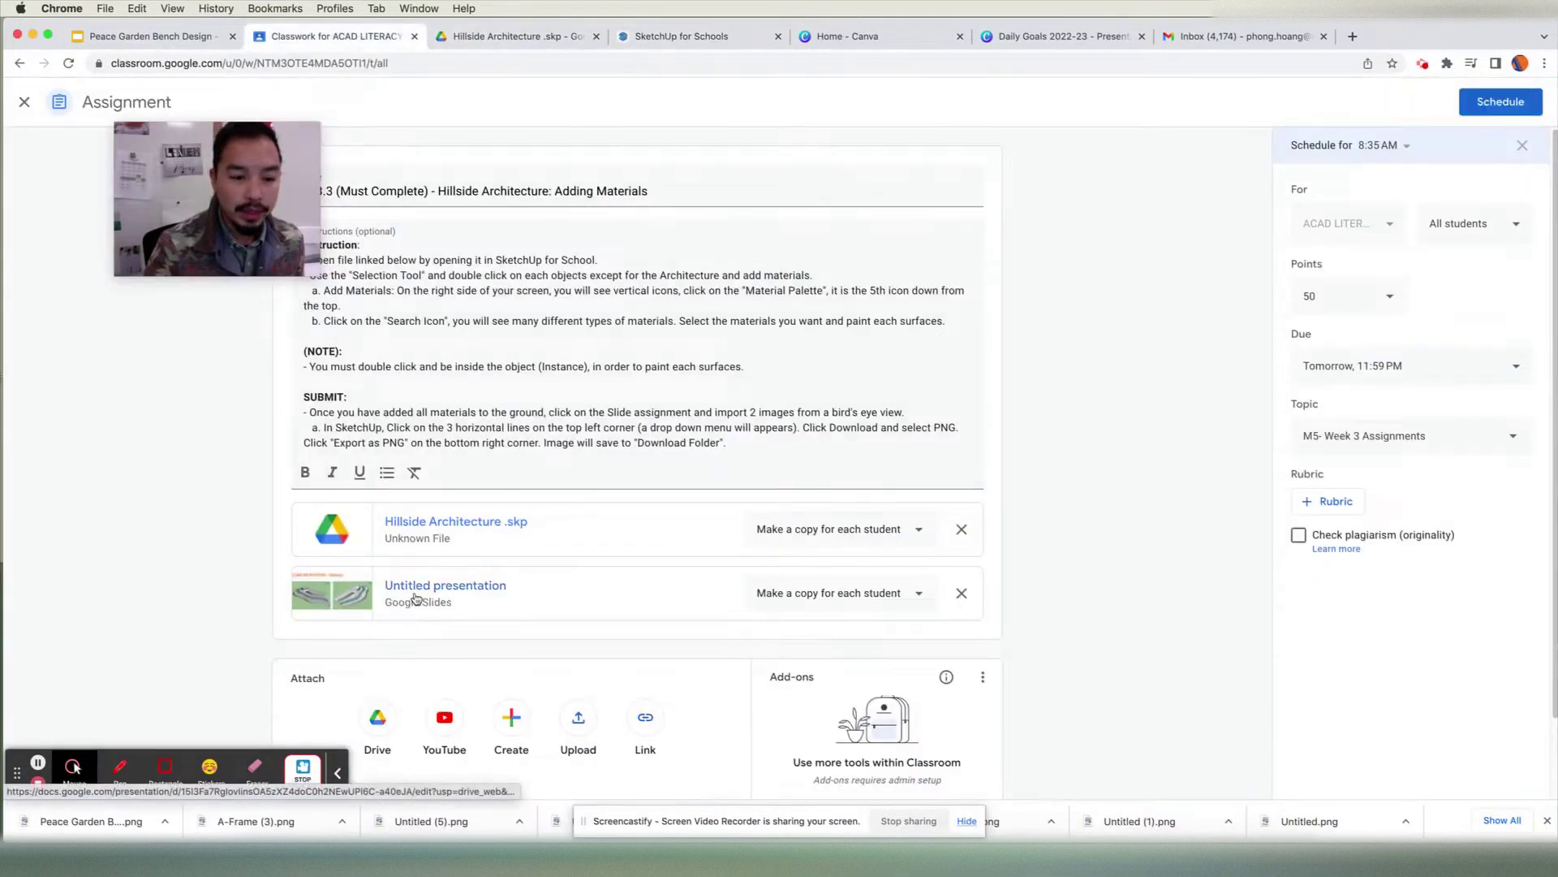
{"action": "left_click", "coordinate": [375, 606]}
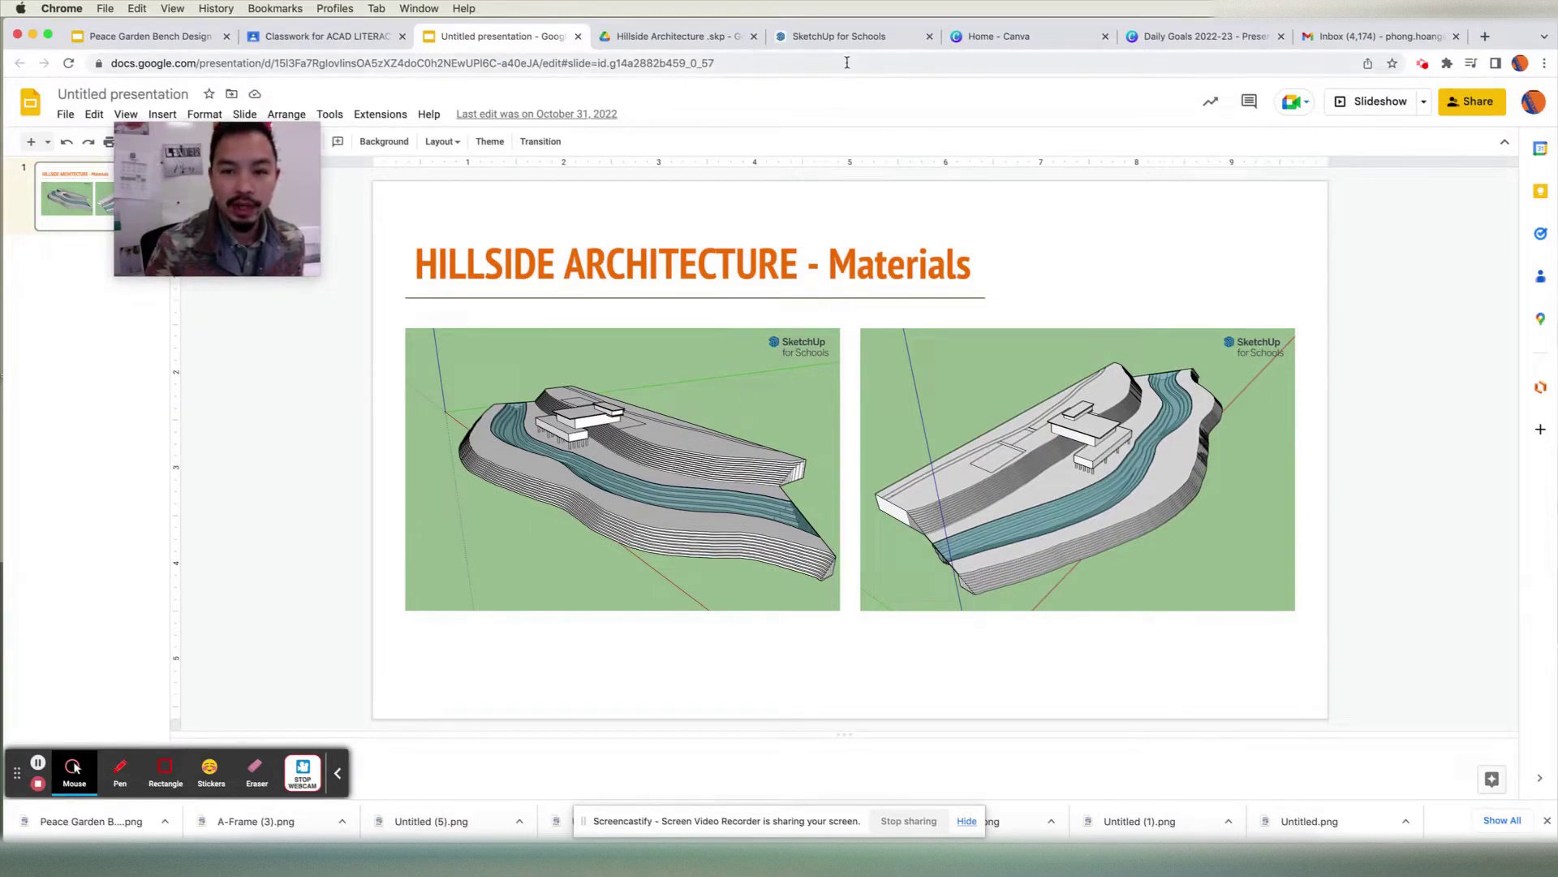
- Switch back to SketchUp for Schools and open the terrain group for editing
{"action": "left_click", "coordinate": [844, 37]}
{"action": "scroll", "coordinate": [399, 385], "scroll_direction": "down", "scroll_amount": 2}
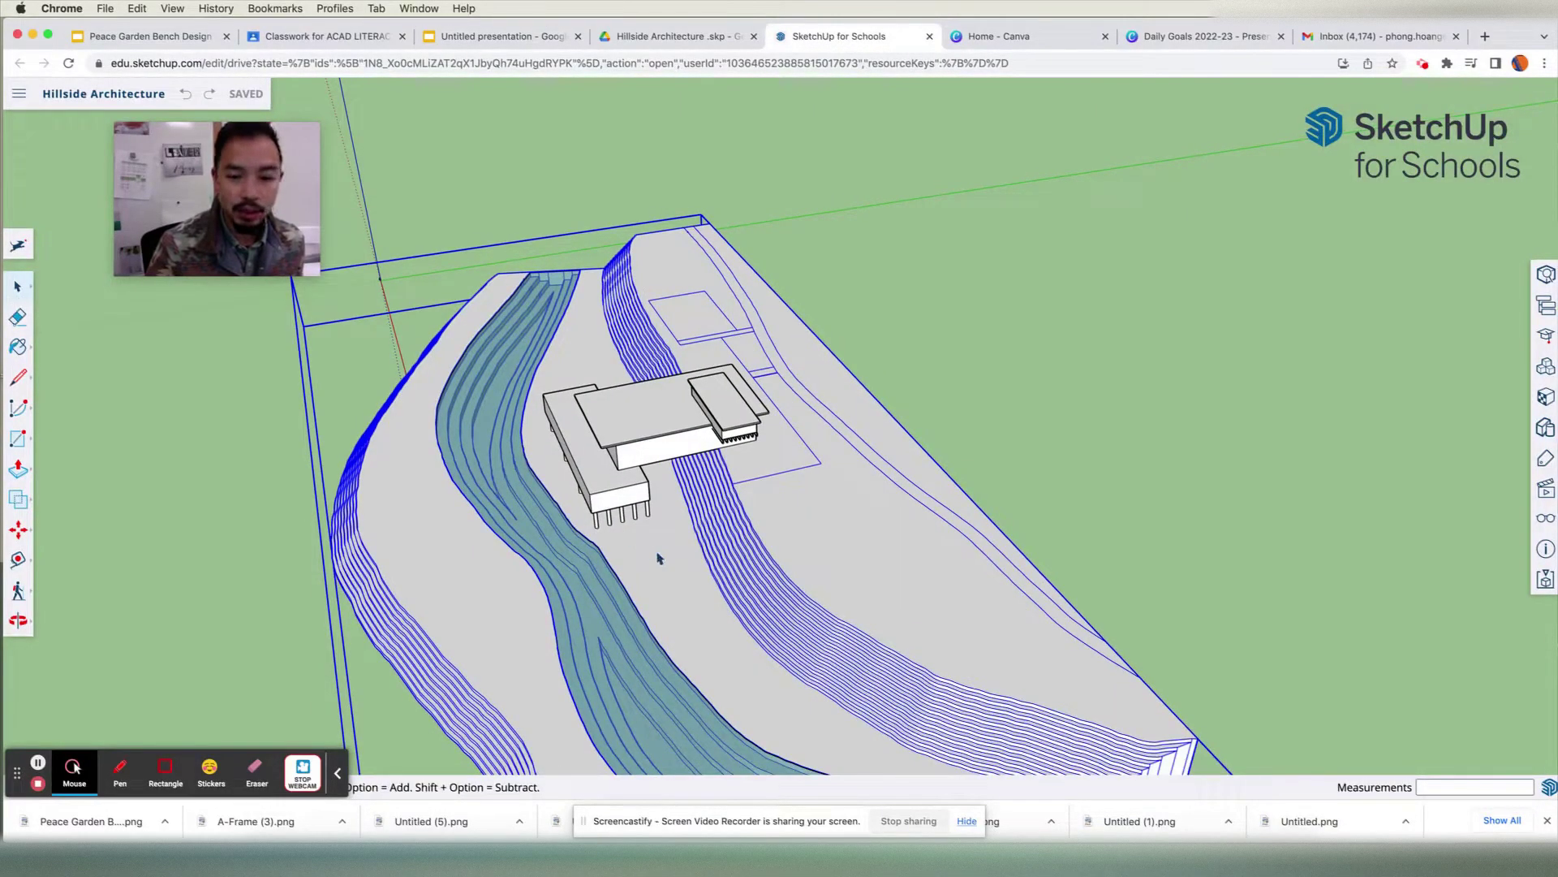
{"action": "double_click", "coordinate": [679, 612]}
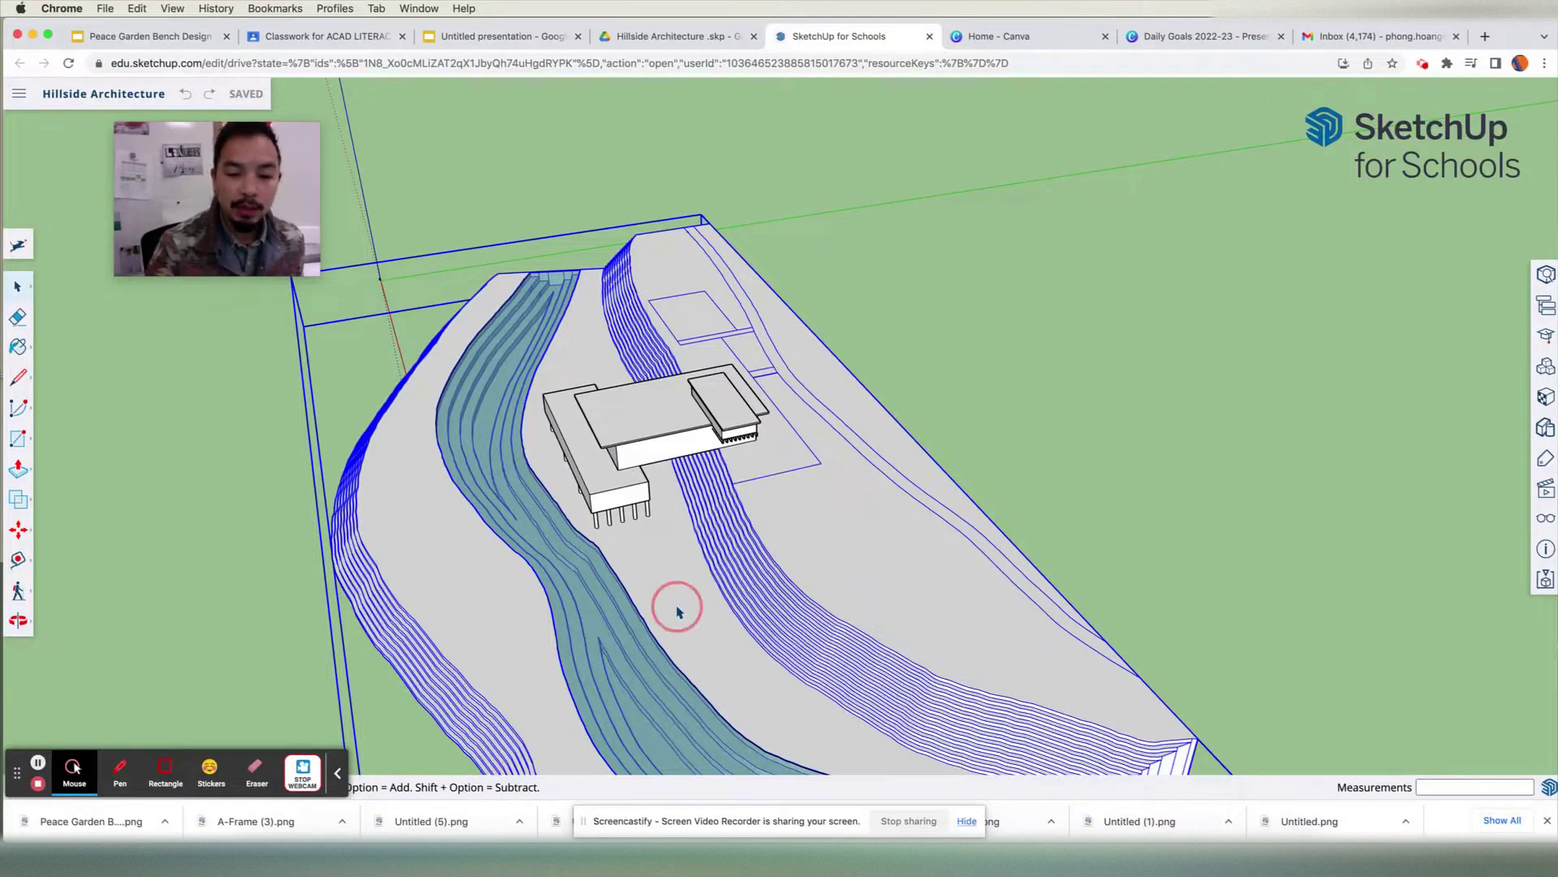
- Select the terrain's flat ground faces one at a time to examine how the surface is divided
{"action": "middle_click_drag", "start_coordinate": [800, 596], "coordinate": [509, 633]}
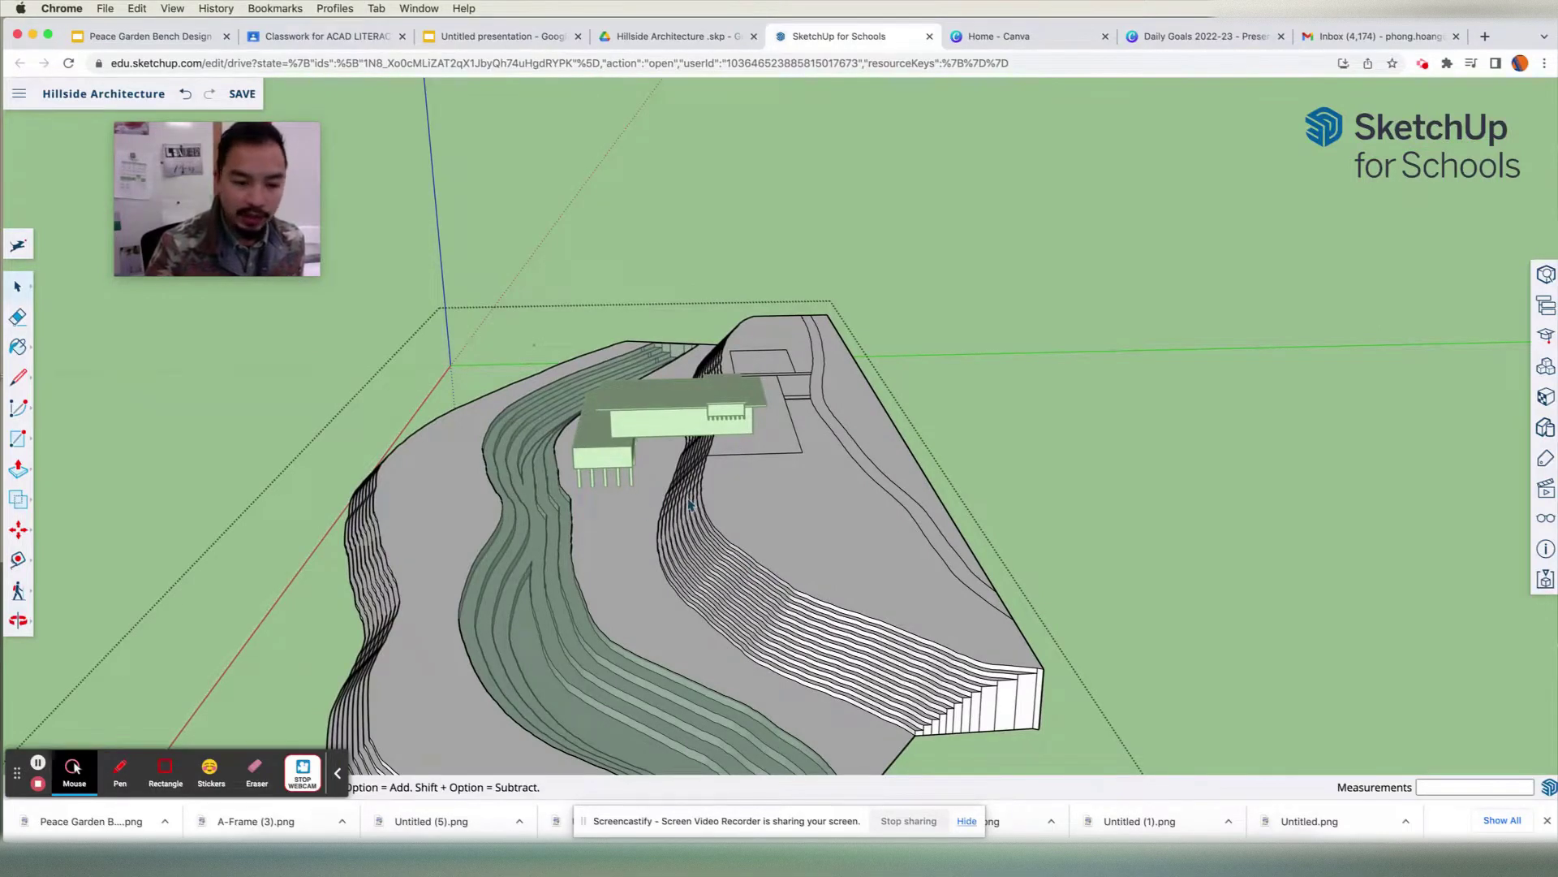
{"action": "scroll", "coordinate": [646, 491], "scroll_direction": "up", "scroll_amount": 2}
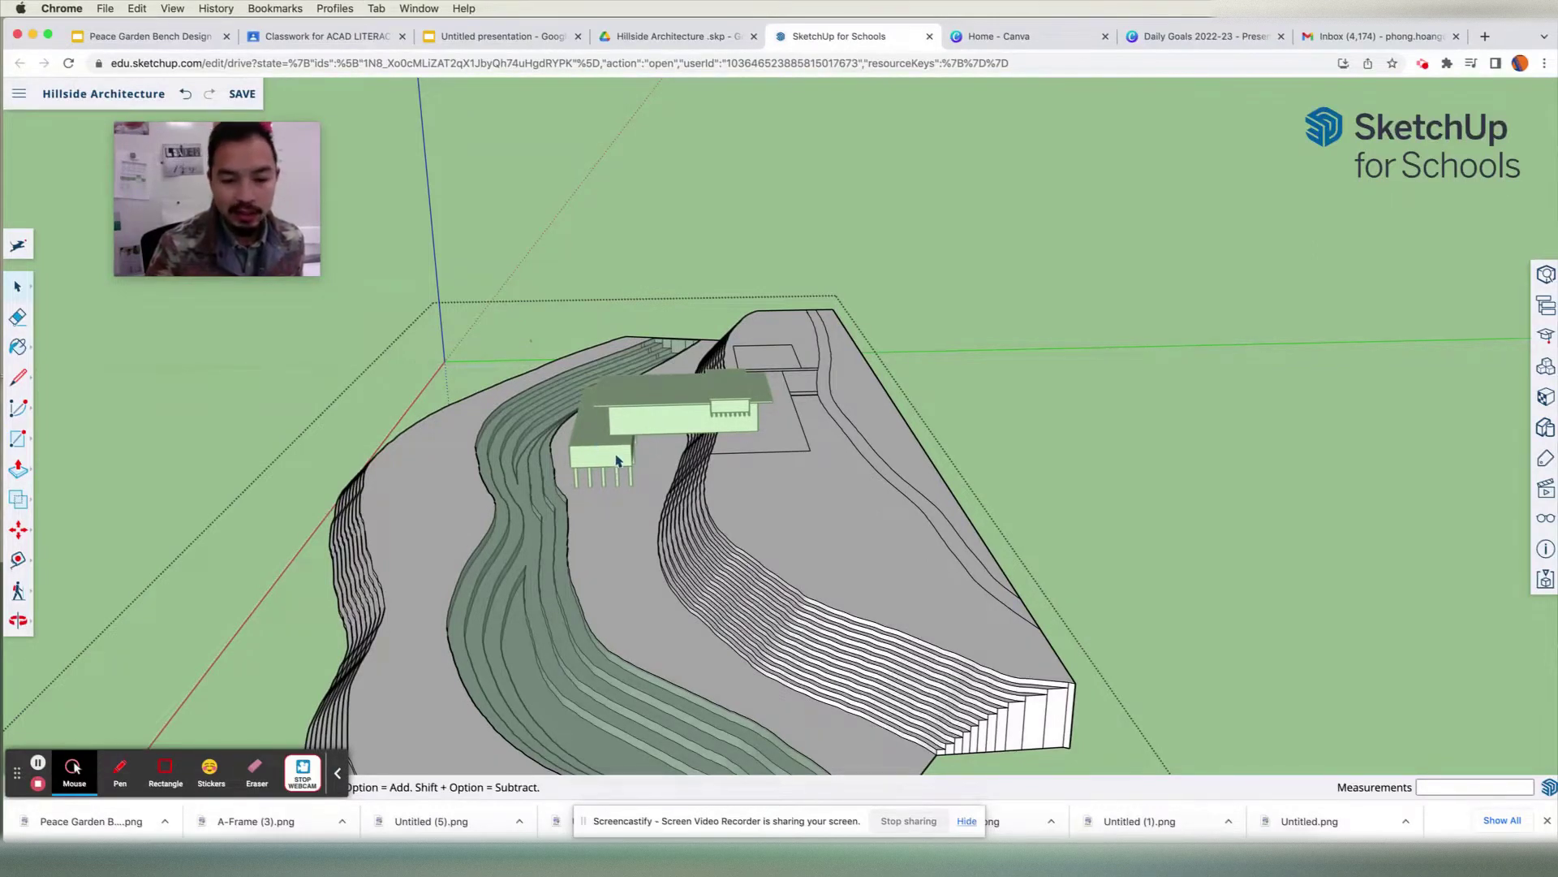
{"action": "scroll", "coordinate": [617, 468], "scroll_direction": "up", "scroll_amount": 4}
{"action": "mouse_move", "coordinate": [966, 495]}
{"action": "middle_mouse_down"}
{"action": "mouse_move", "coordinate": [841, 588]}
{"action": "mouse_move", "coordinate": [808, 574]}
{"action": "middle_mouse_up"}
{"action": "left_click", "coordinate": [791, 578]}
{"action": "left_click", "coordinate": [594, 529]}
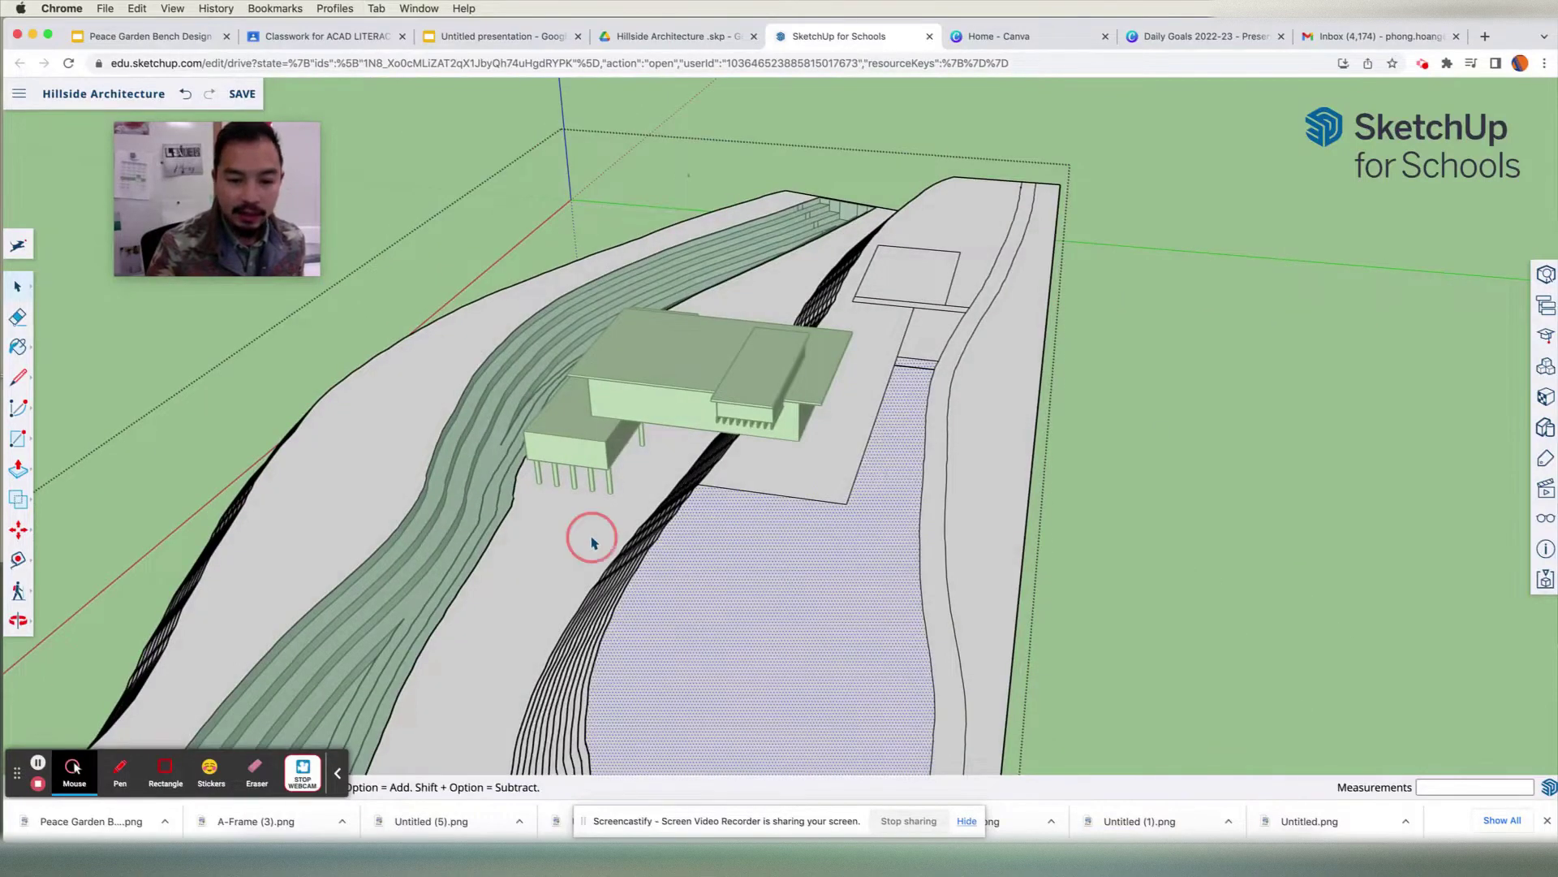
{"action": "left_click", "coordinate": [371, 519]}
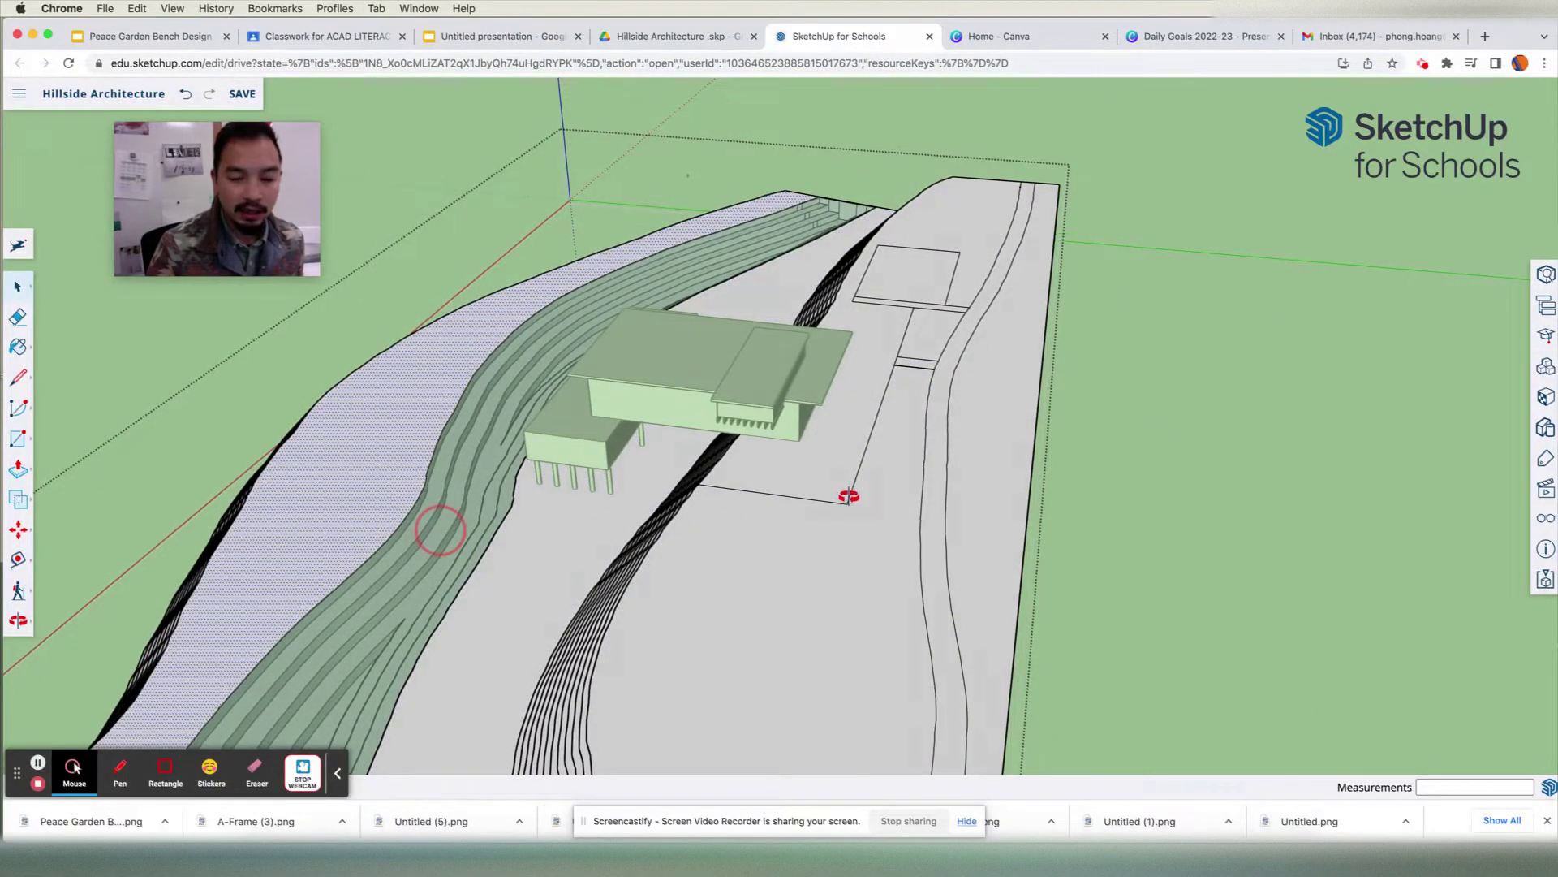
{"action": "middle_click_drag", "start_coordinate": [845, 495], "coordinate": [1044, 293]}
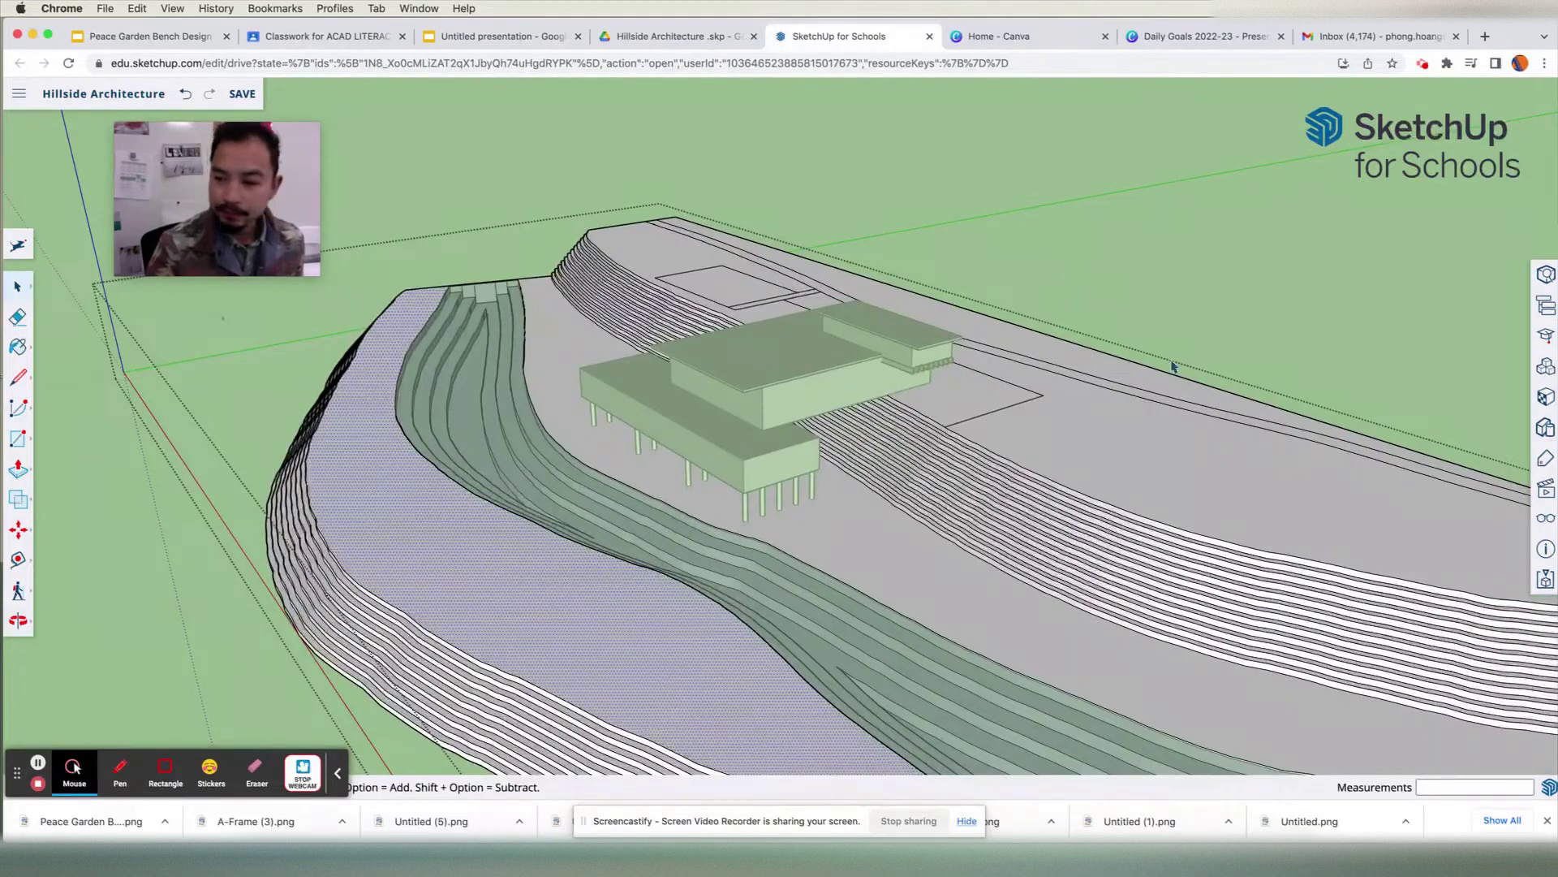
- Browse the material library's categories and expand the Landscaping, Fencing and Vegetation collection
{"action": "left_click", "coordinate": [1547, 403]}
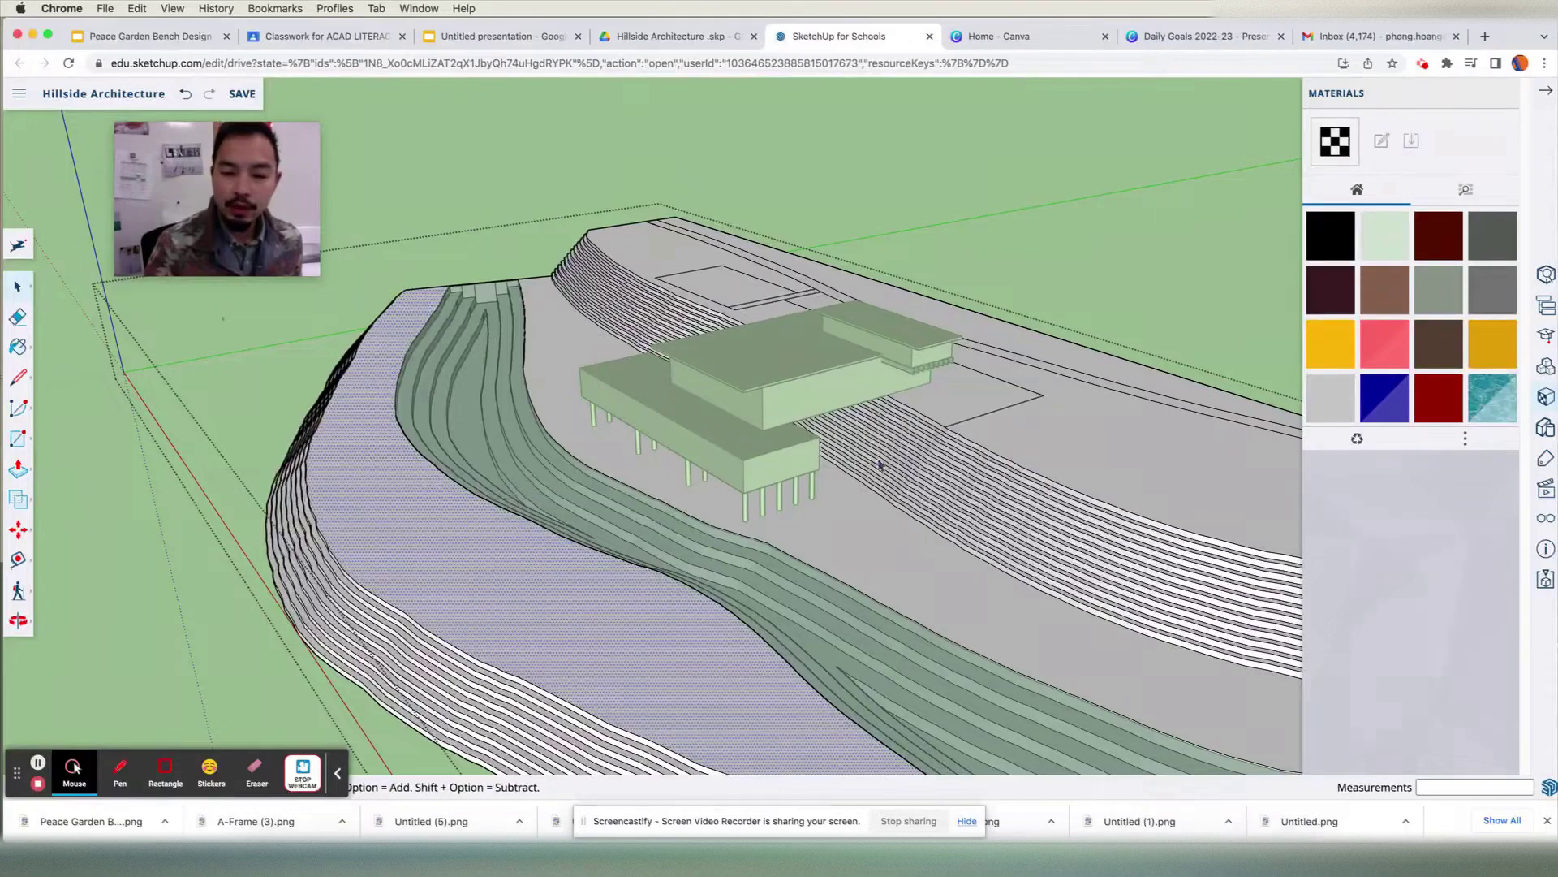
{"action": "left_click", "coordinate": [1469, 193]}
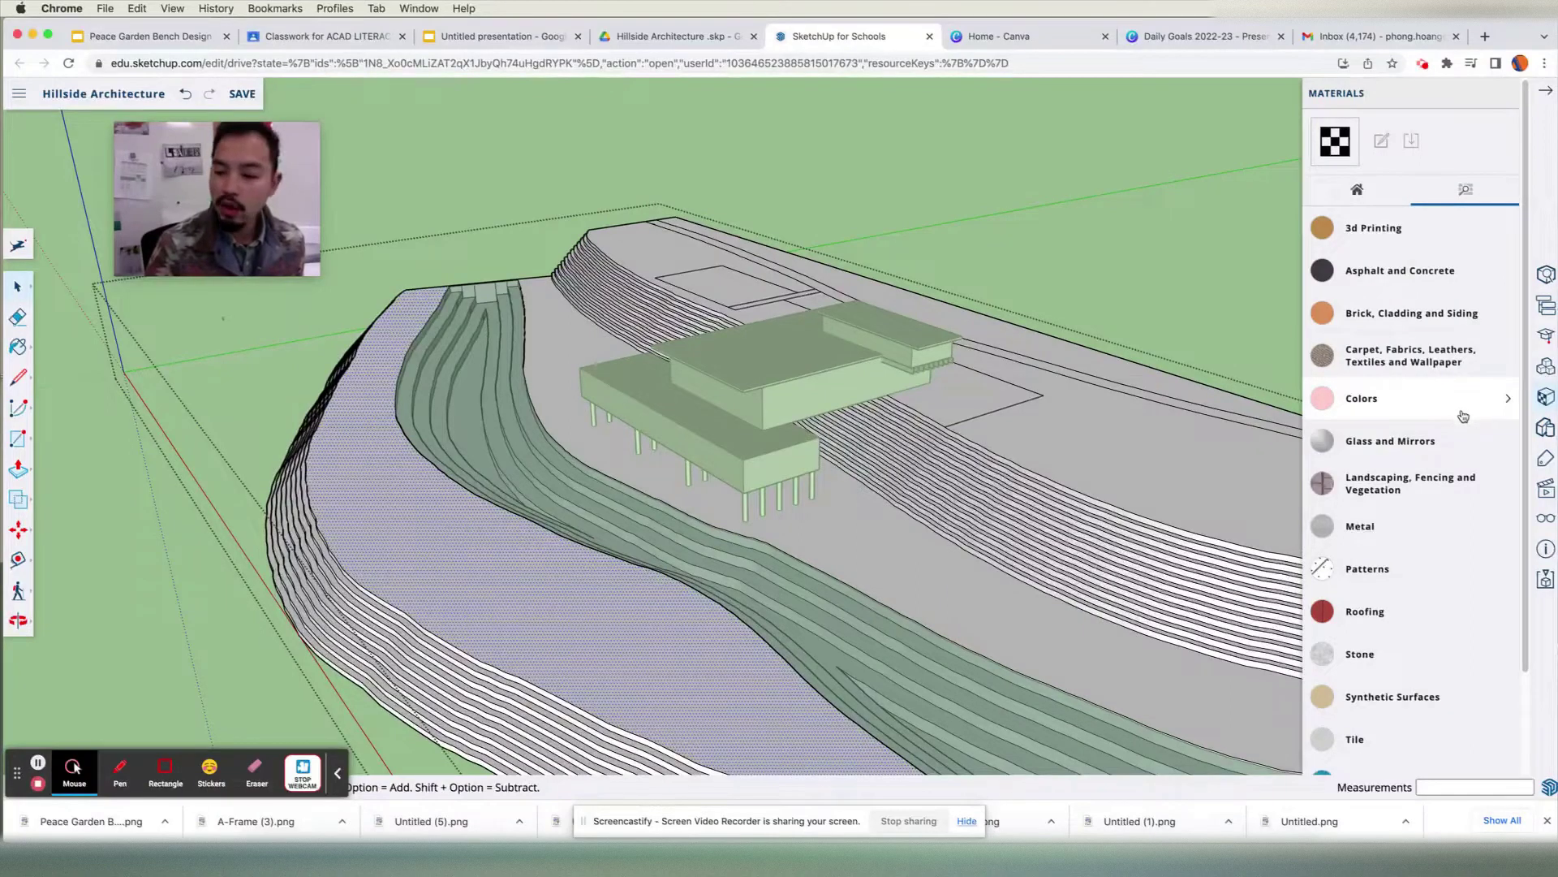
{"action": "scroll", "coordinate": [1464, 416], "scroll_direction": "down", "scroll_amount": 3}
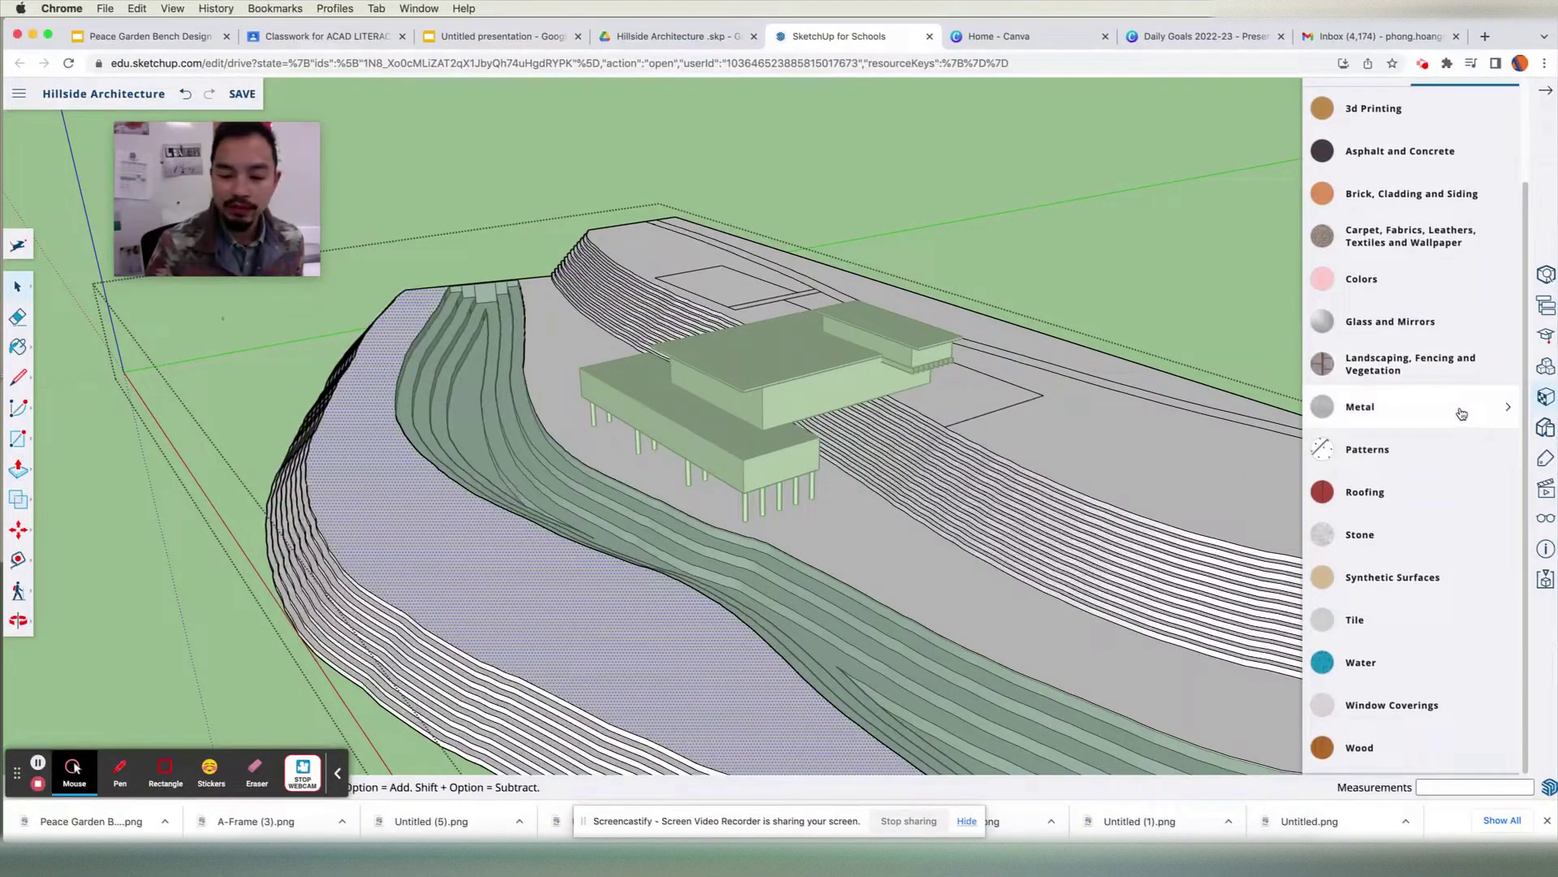
{"action": "scroll", "coordinate": [1462, 414], "scroll_direction": "up", "scroll_amount": 3}
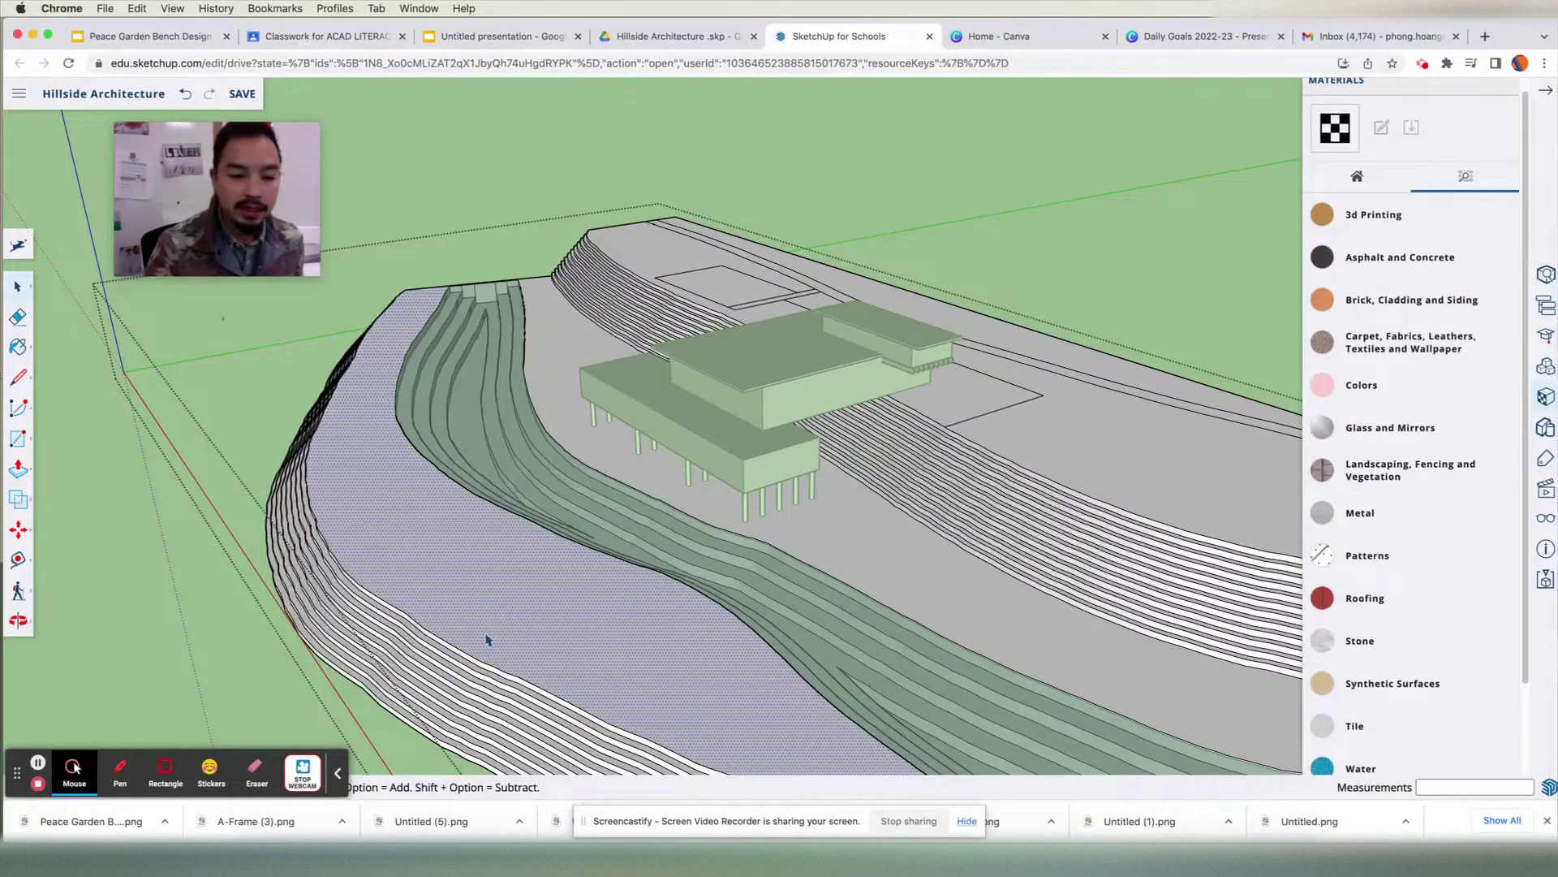
{"action": "left_click", "coordinate": [1390, 480]}
{"action": "scroll", "coordinate": [1425, 562], "scroll_direction": "down", "scroll_amount": 2}
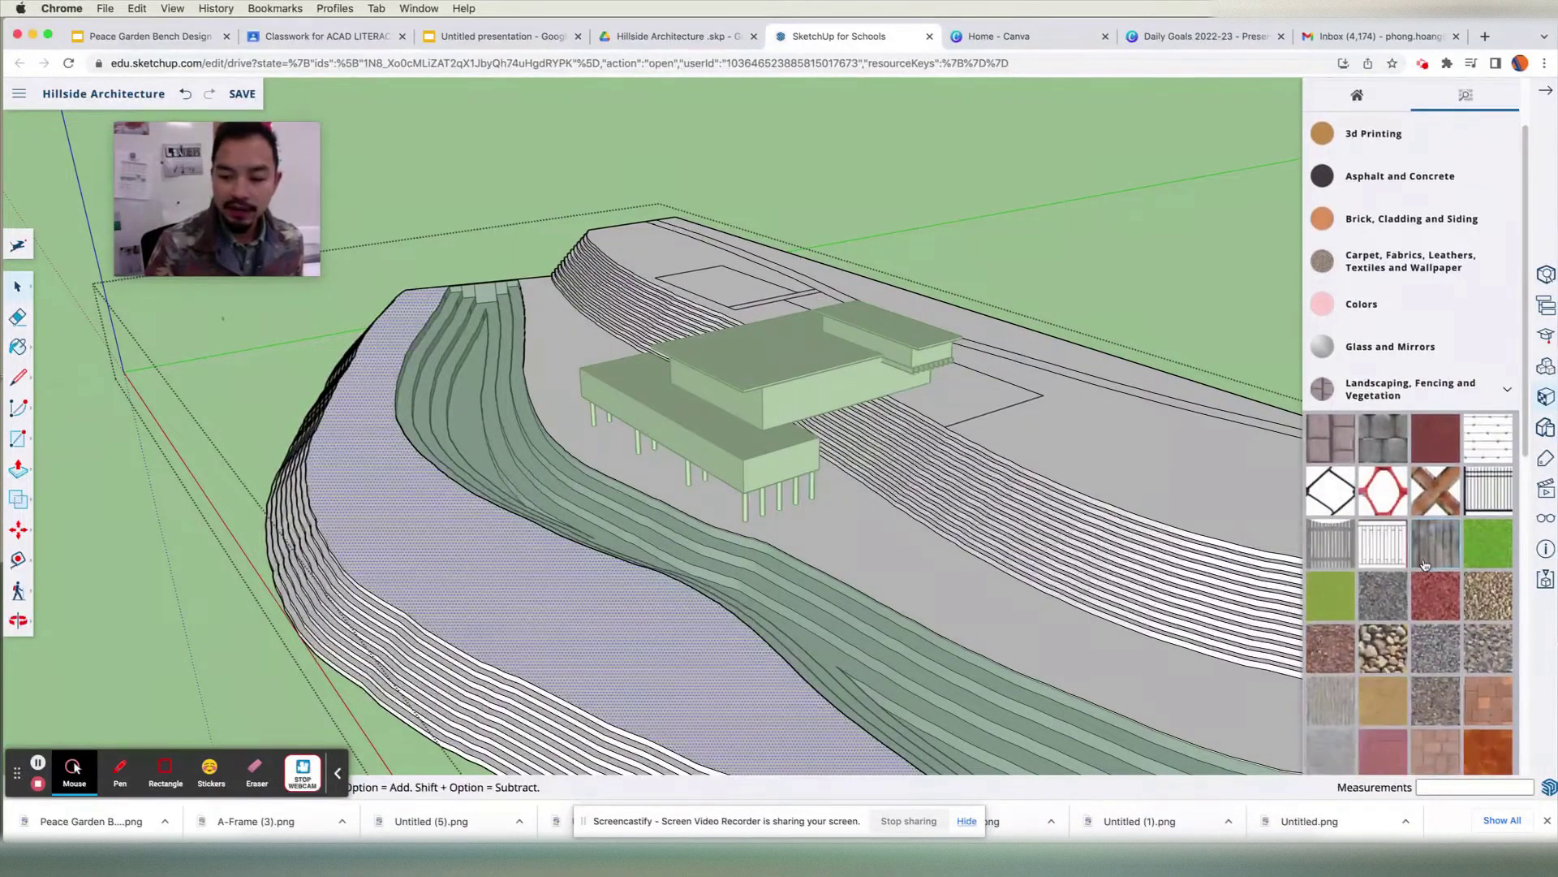
{"action": "scroll", "coordinate": [1425, 563], "scroll_direction": "down", "scroll_amount": 2}
- Select only the flat ground strip on the outer side of the river, without its connected edges
{"action": "middle_click_drag", "start_coordinate": [942, 550], "coordinate": [755, 560]}
{"action": "left_click", "coordinate": [241, 620]}
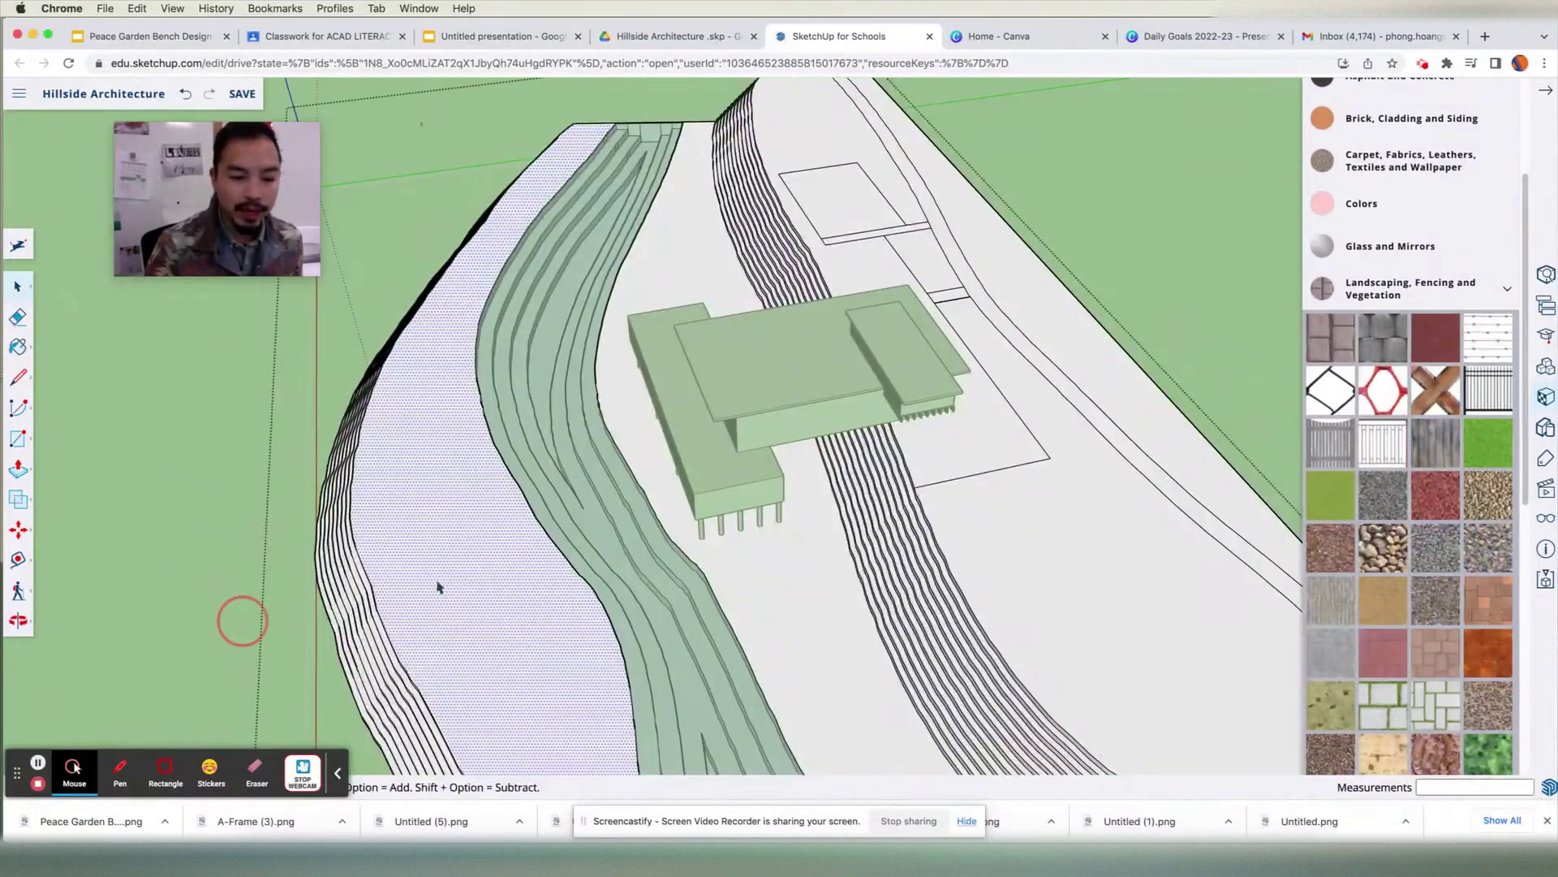
{"action": "left_click", "coordinate": [478, 576]}
{"action": "double_click", "coordinate": [479, 576]}
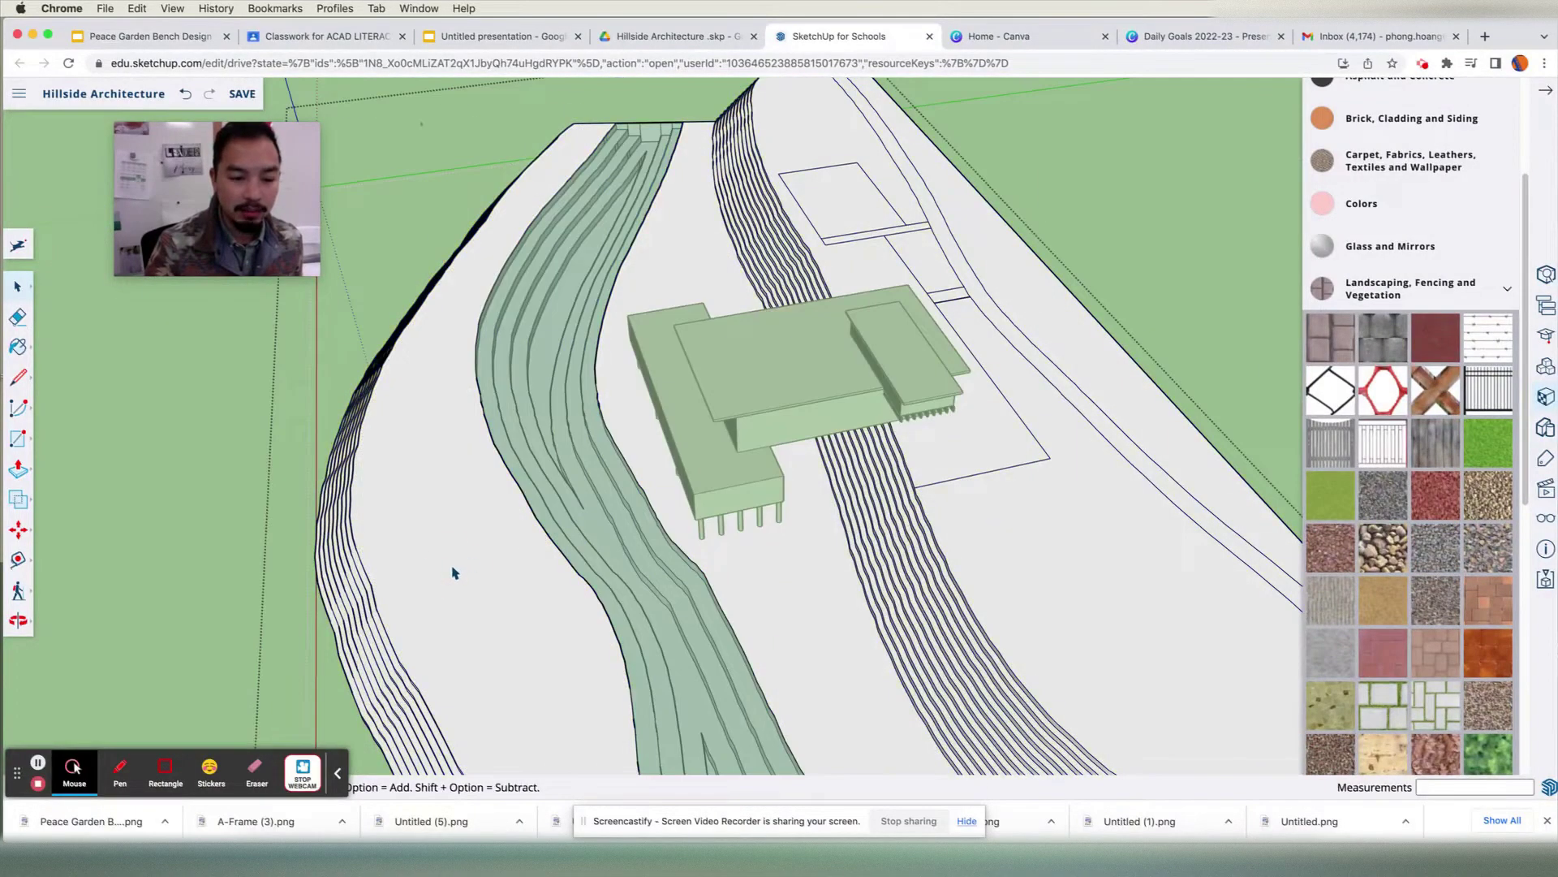
{"action": "left_click", "coordinate": [414, 578]}
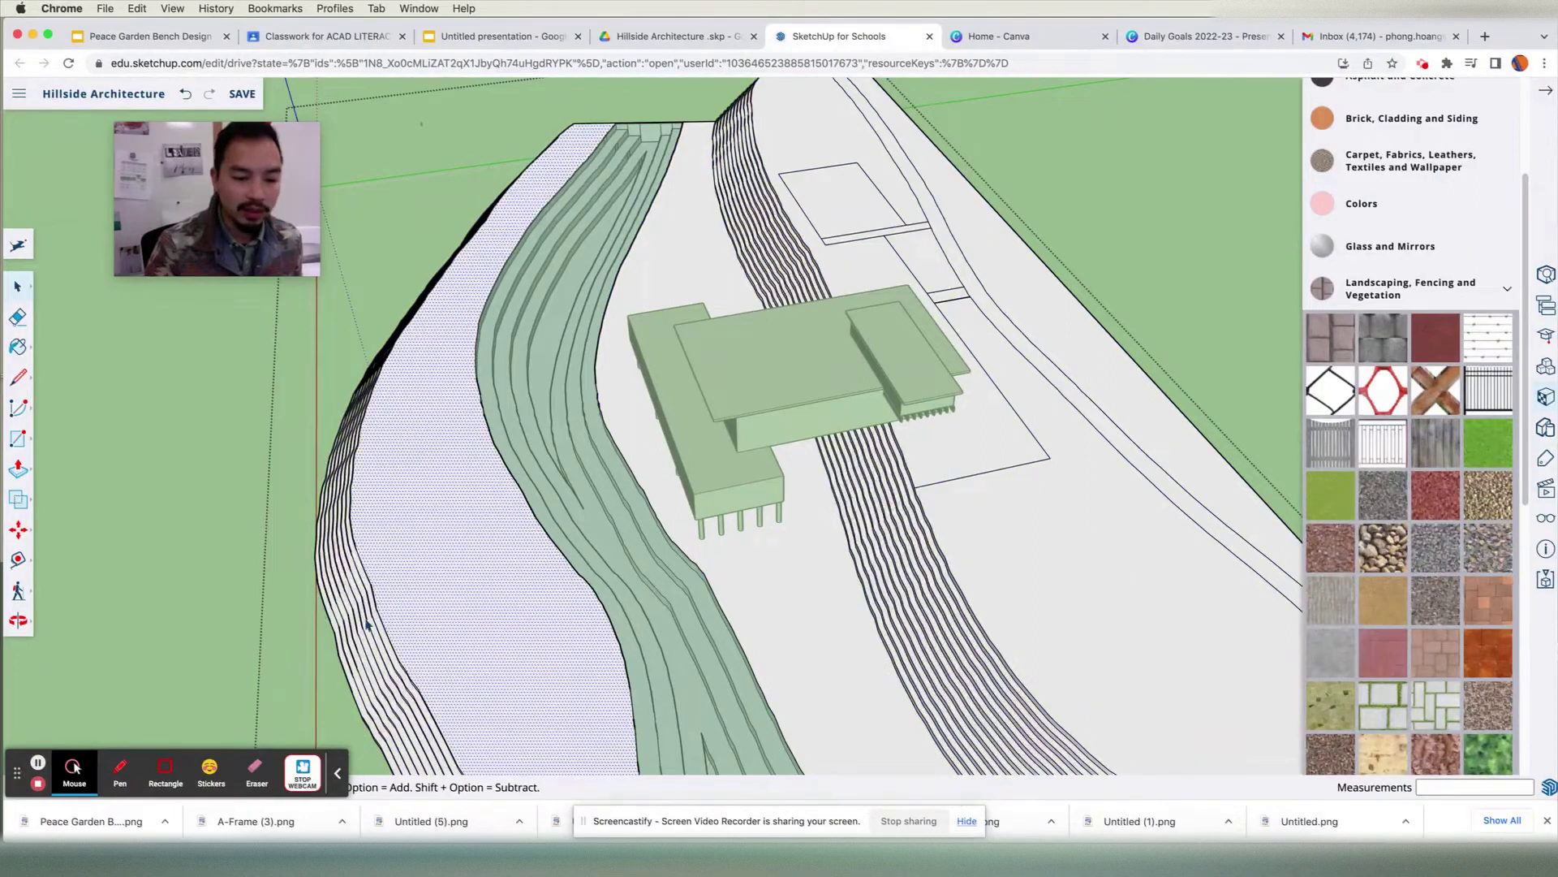
- Paint the flat ground on both sides of the river, around the building and along the road with the olive-green grass material
{"action": "scroll", "coordinate": [1331, 505], "scroll_direction": "up", "scroll_amount": 1}
{"action": "left_click", "coordinate": [1331, 504]}
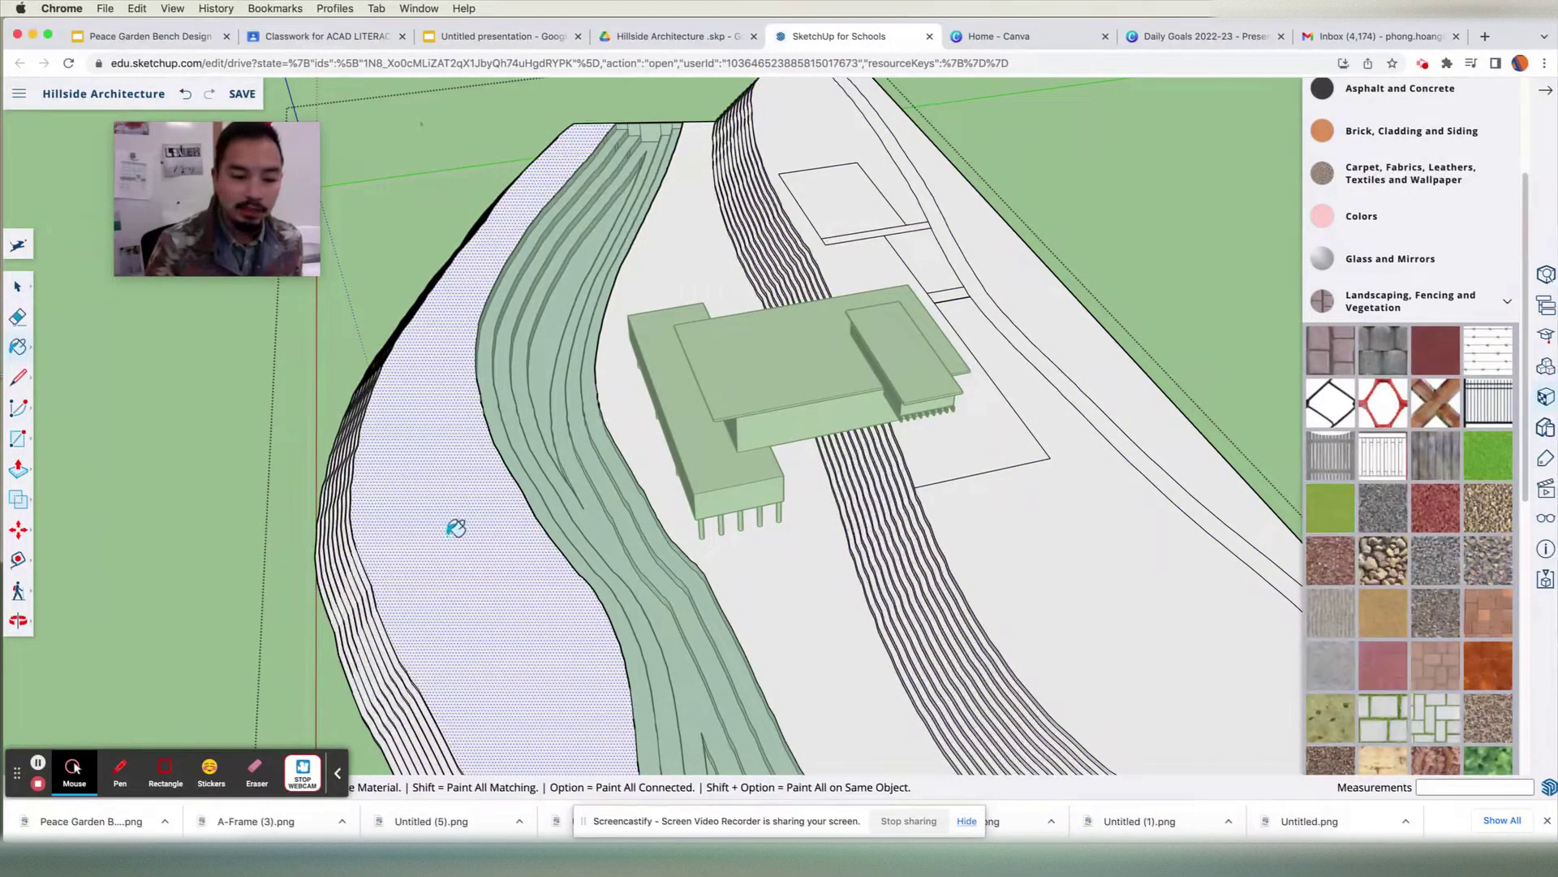
{"action": "left_click", "coordinate": [459, 555]}
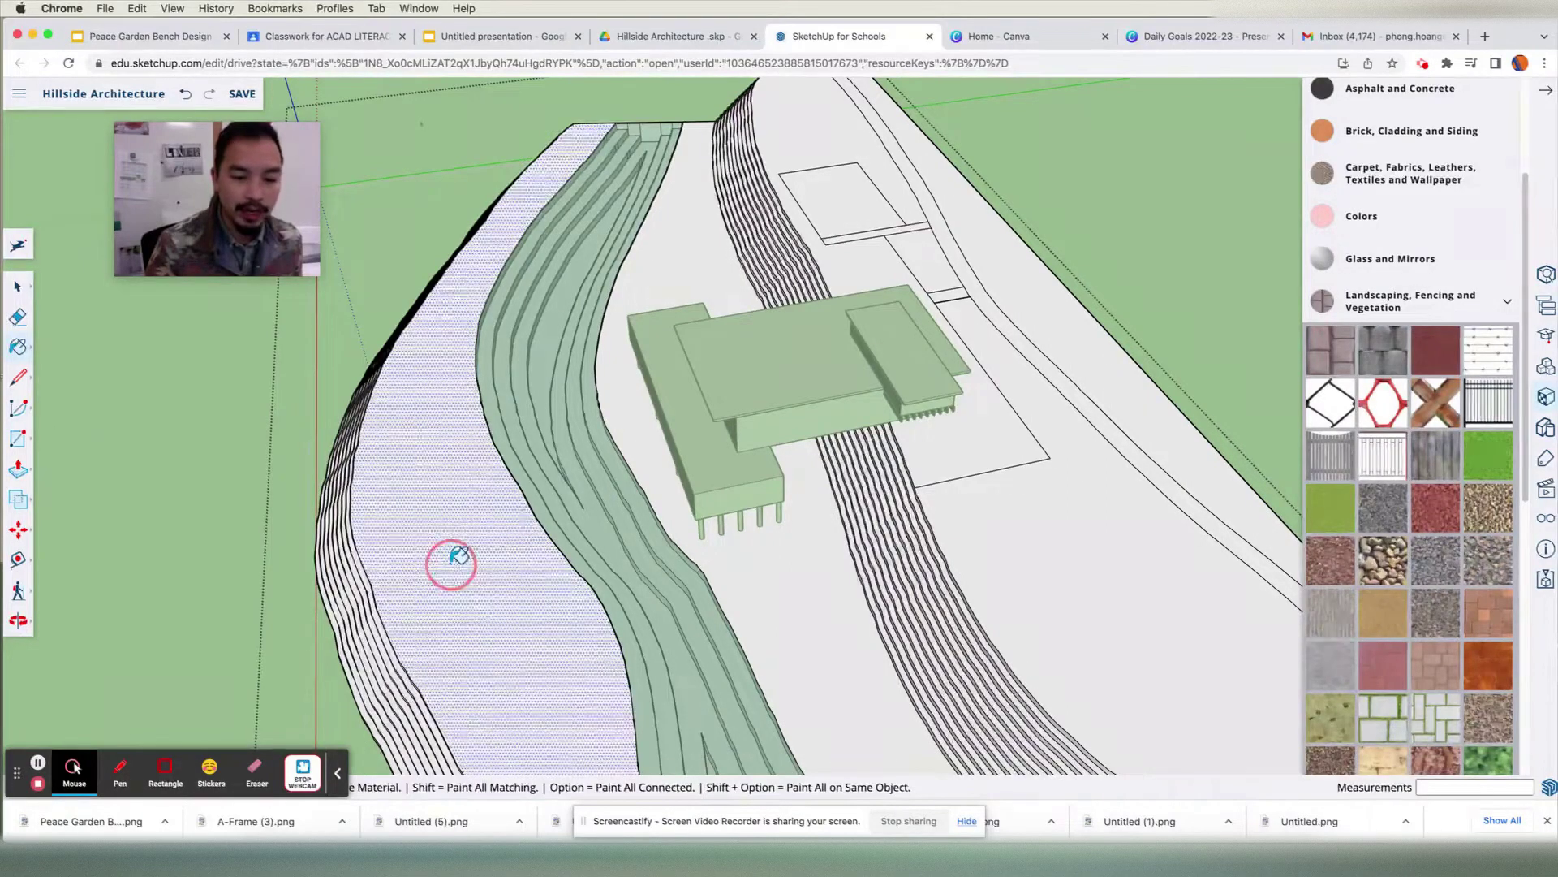
{"action": "left_click", "coordinate": [789, 553]}
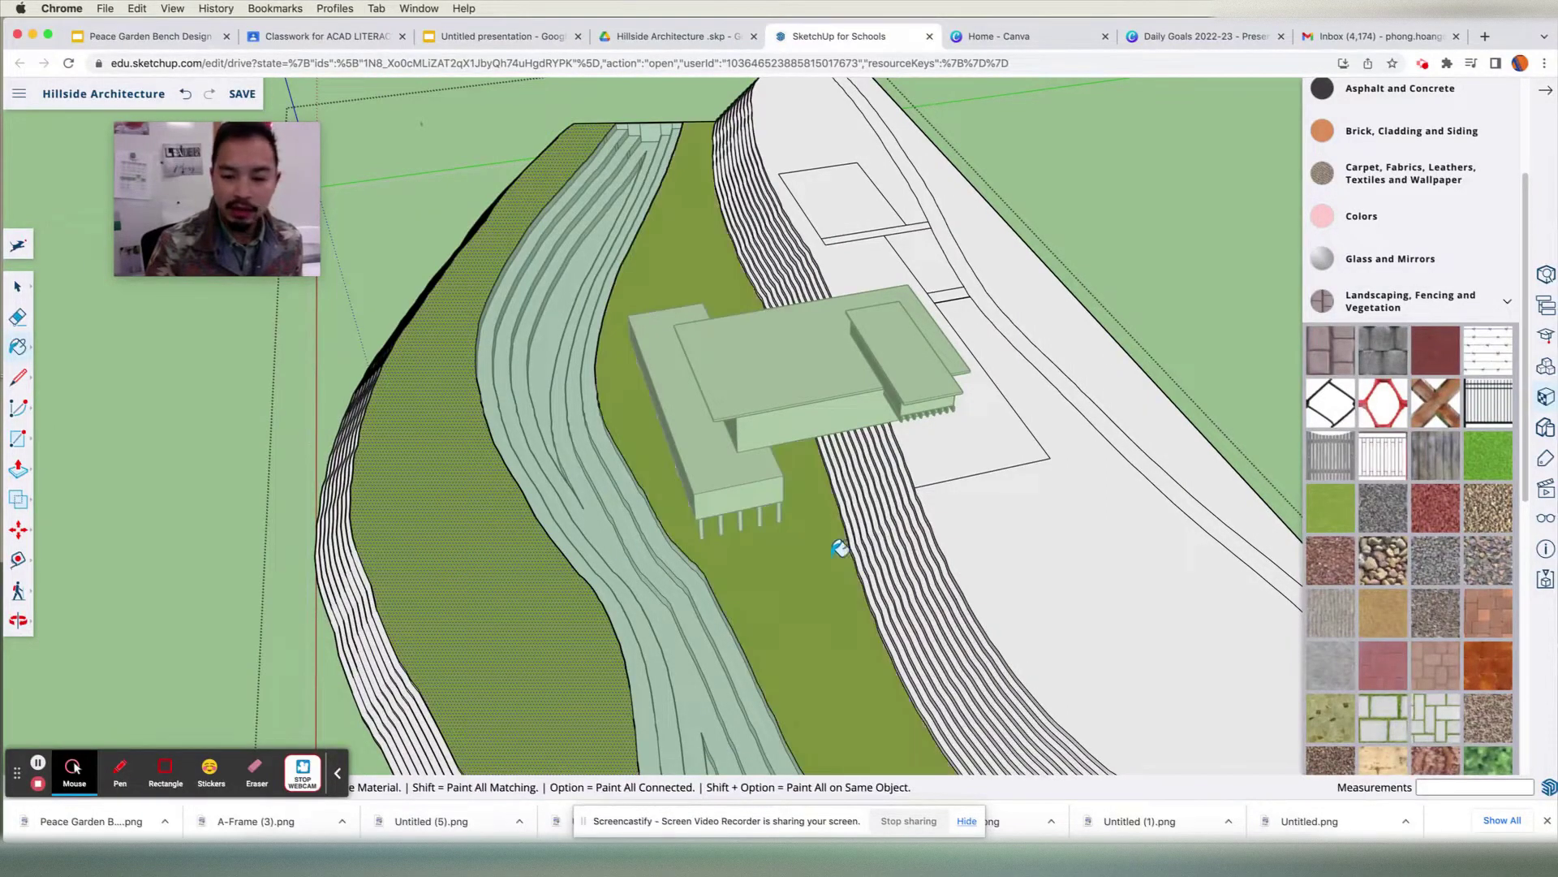
{"action": "left_click", "coordinate": [1091, 541]}
{"action": "left_click", "coordinate": [1122, 402]}
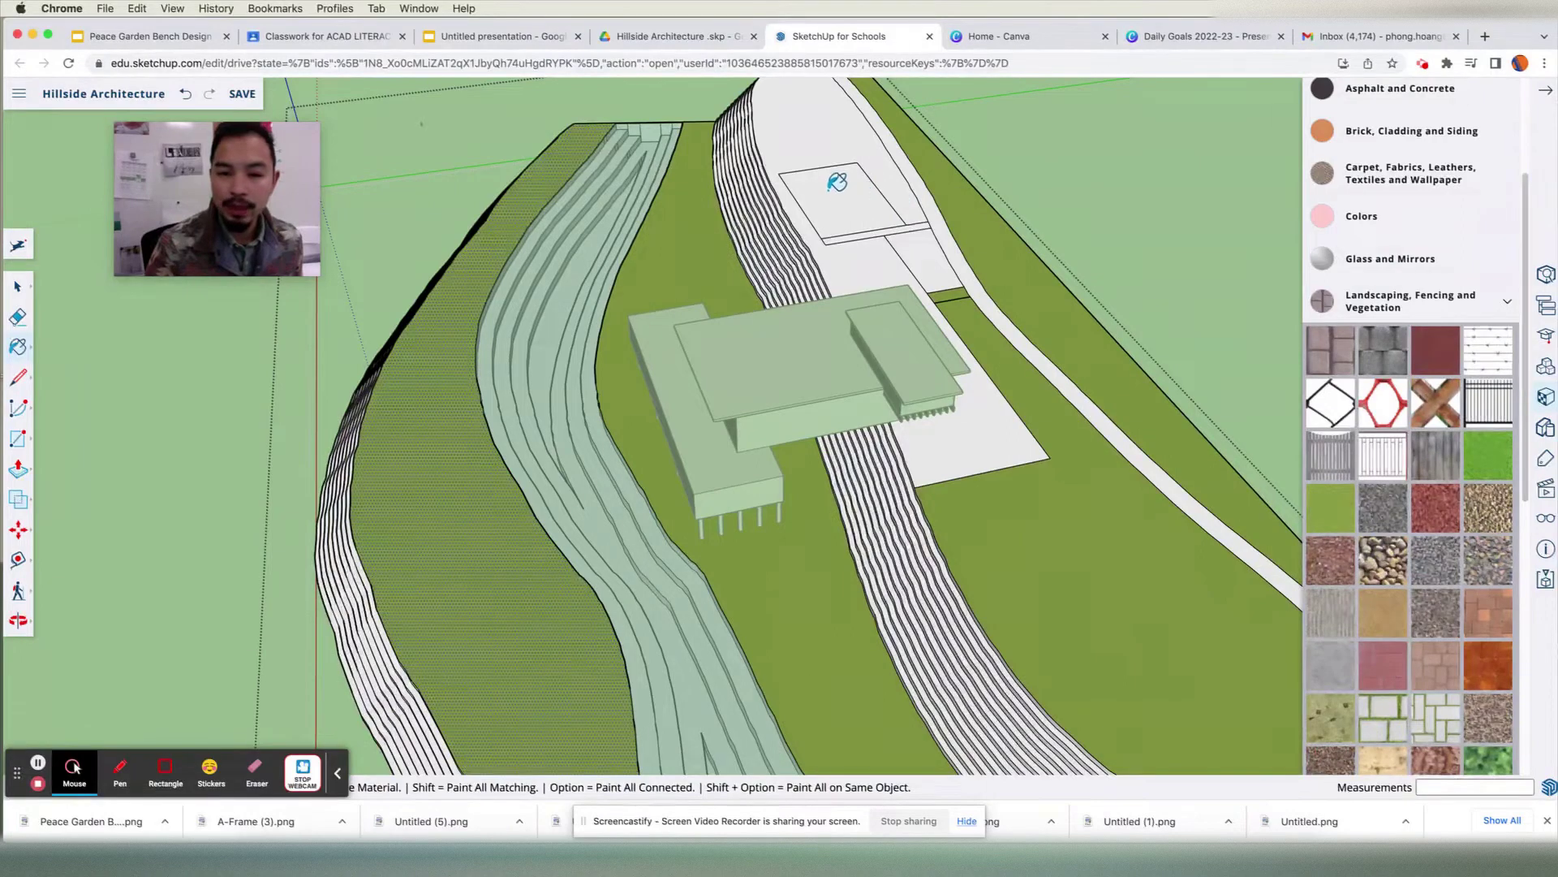
{"action": "left_click", "coordinate": [821, 135]}
{"action": "left_click", "coordinate": [940, 252]}
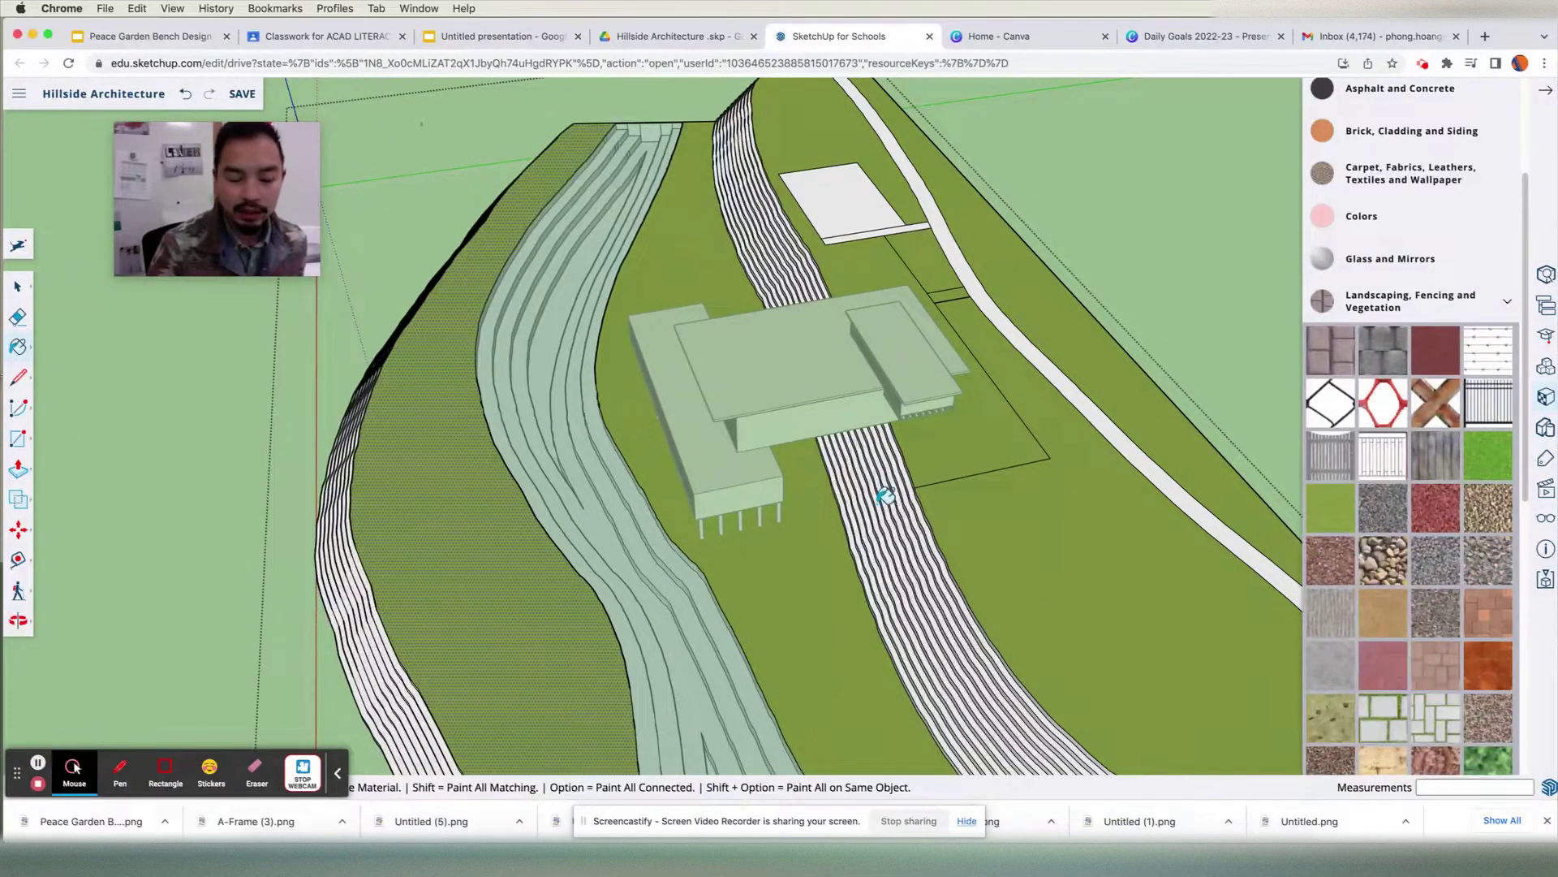
- Paint every step of the terraced slope beneath the building with the Groundcover Sand Smooth material
{"action": "middle_click_drag", "start_coordinate": [993, 476], "coordinate": [1020, 450]}
{"action": "scroll", "coordinate": [1023, 505], "scroll_direction": "up", "scroll_amount": 8}
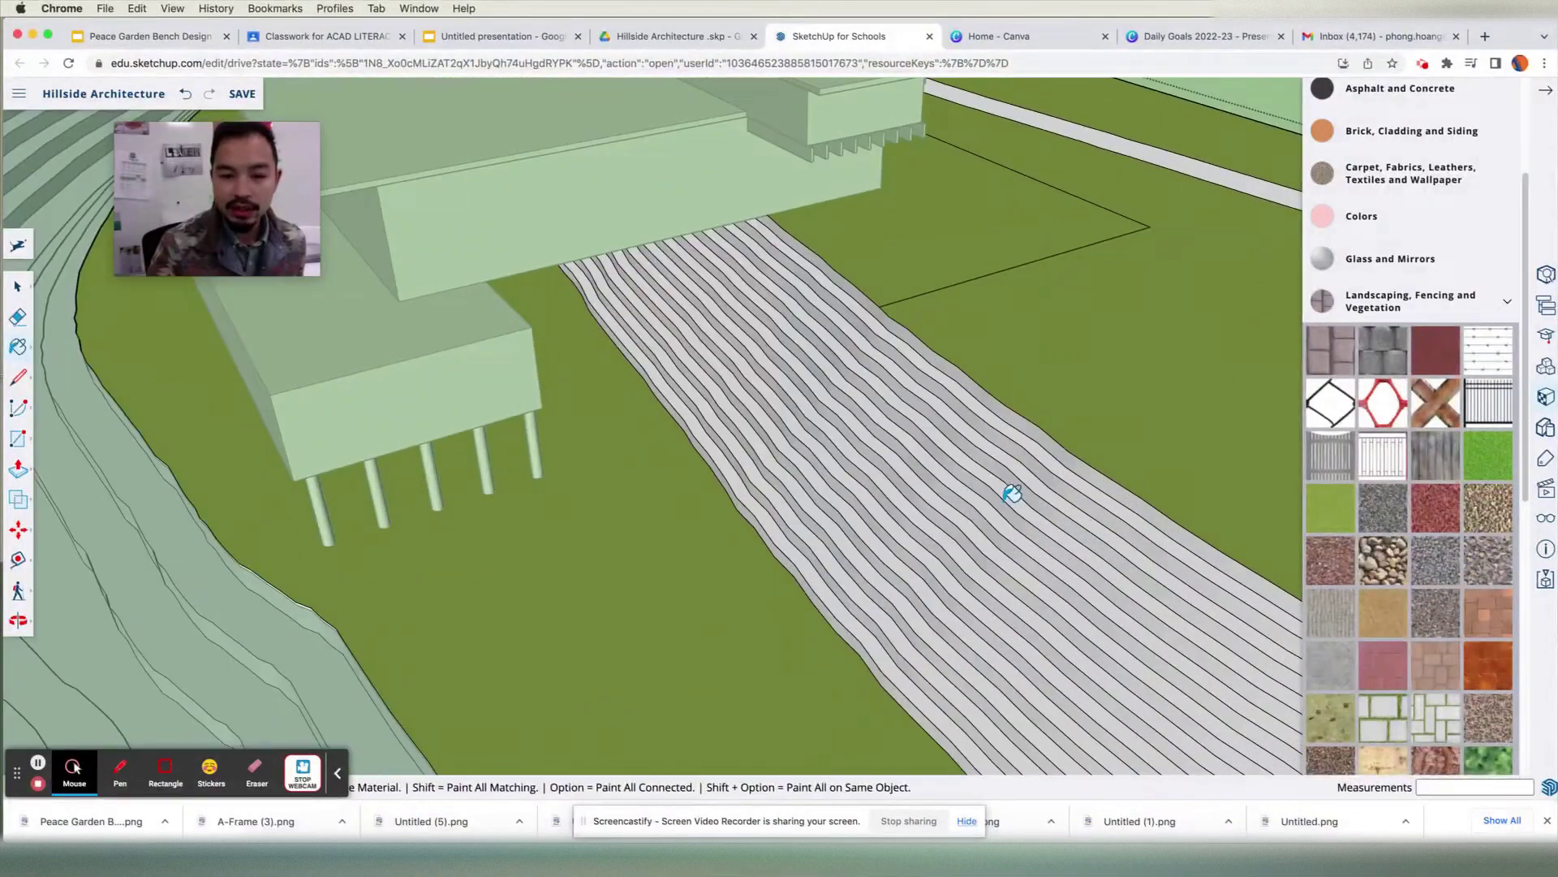
{"action": "scroll", "coordinate": [1013, 492], "scroll_direction": "up", "scroll_amount": 2}
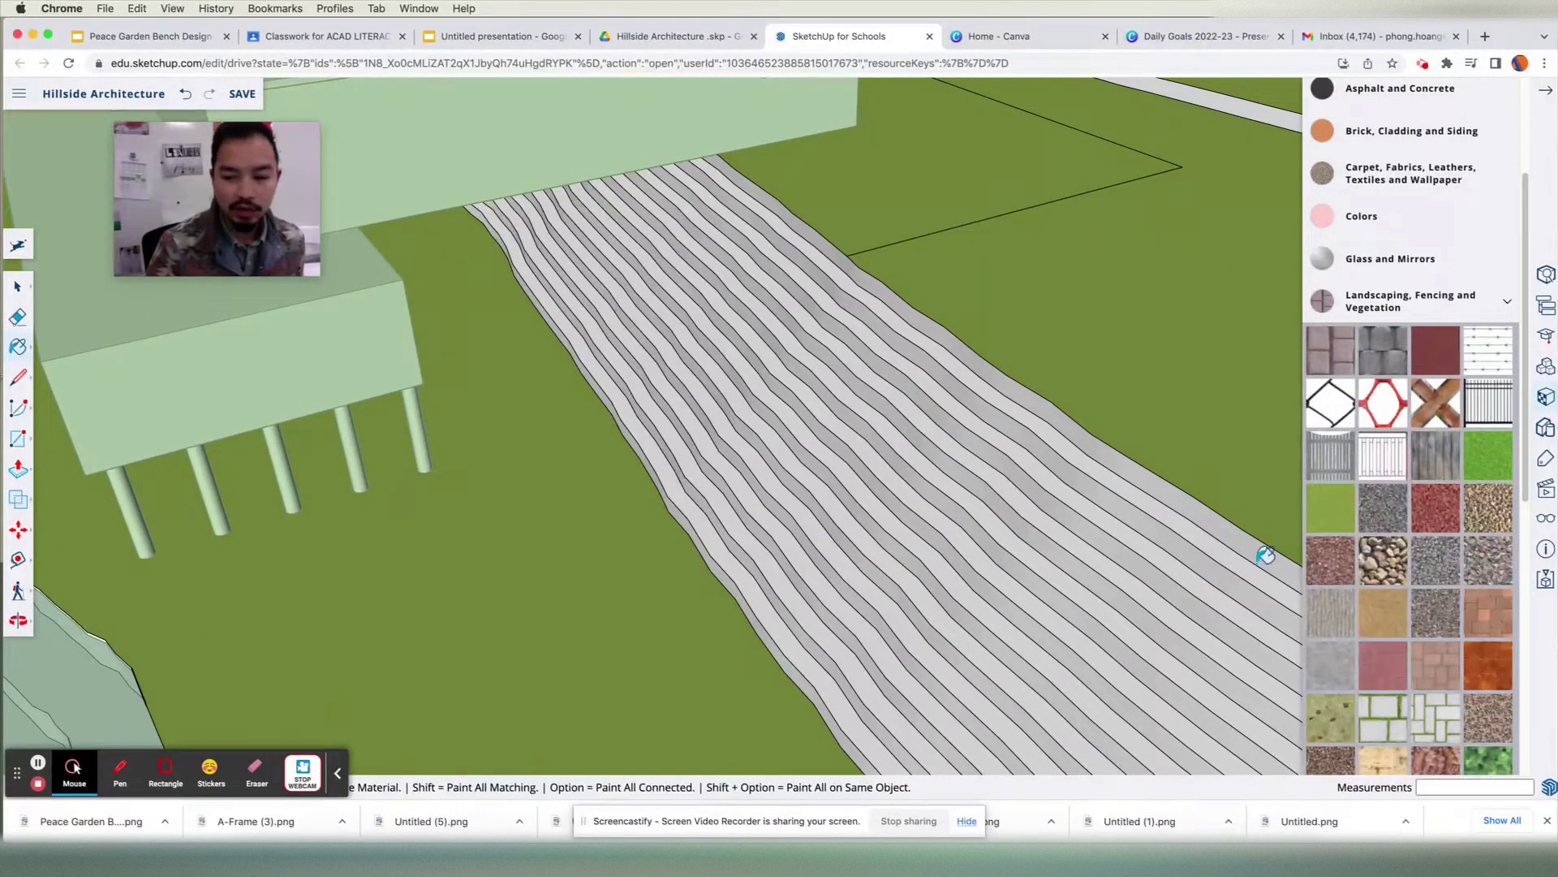
{"action": "left_click", "coordinate": [1389, 619]}
{"action": "left_click", "coordinate": [1124, 482]}
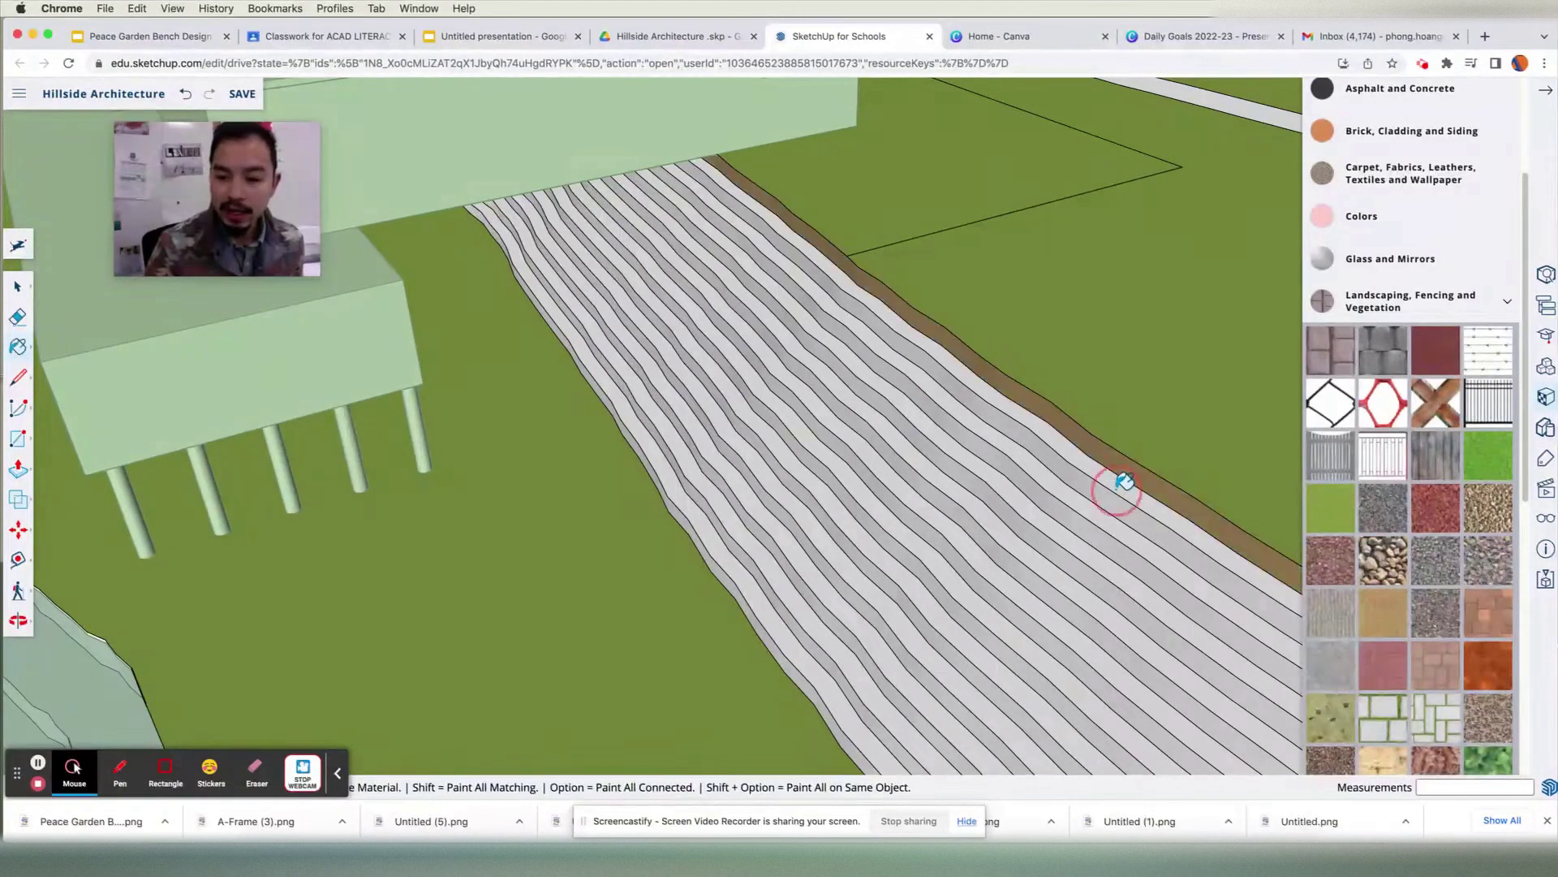
{"action": "left_click", "coordinate": [1113, 499]}
{"action": "left_click", "coordinate": [1104, 515]}
{"action": "left_click", "coordinate": [1093, 533]}
{"action": "left_click", "coordinate": [1083, 548]}
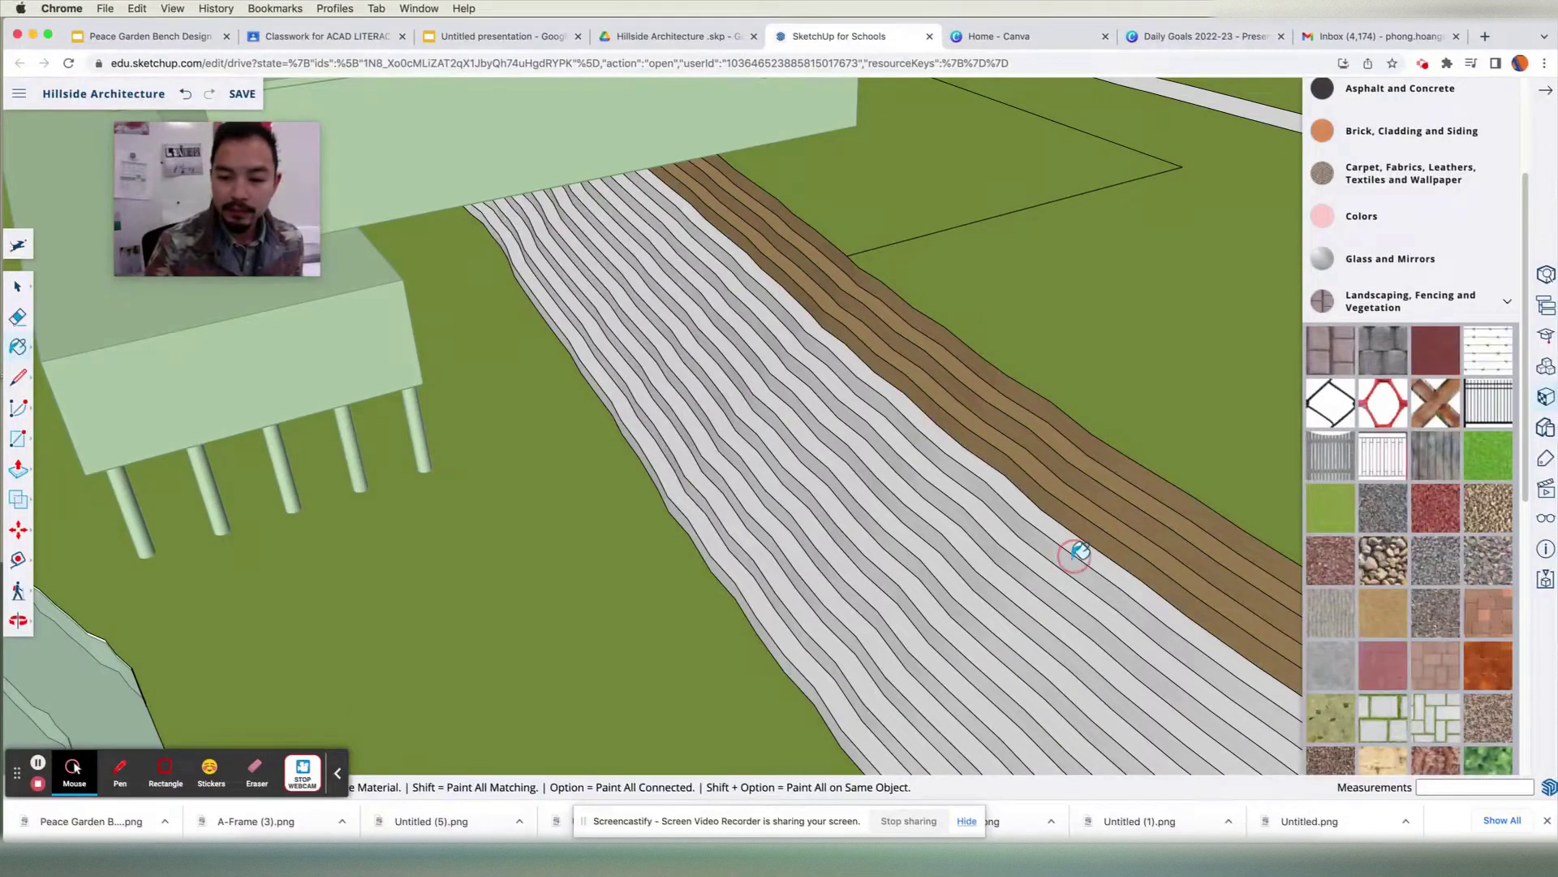
{"action": "left_click", "coordinate": [1069, 564]}
{"action": "left_click", "coordinate": [1059, 576]}
{"action": "left_click", "coordinate": [1049, 586]}
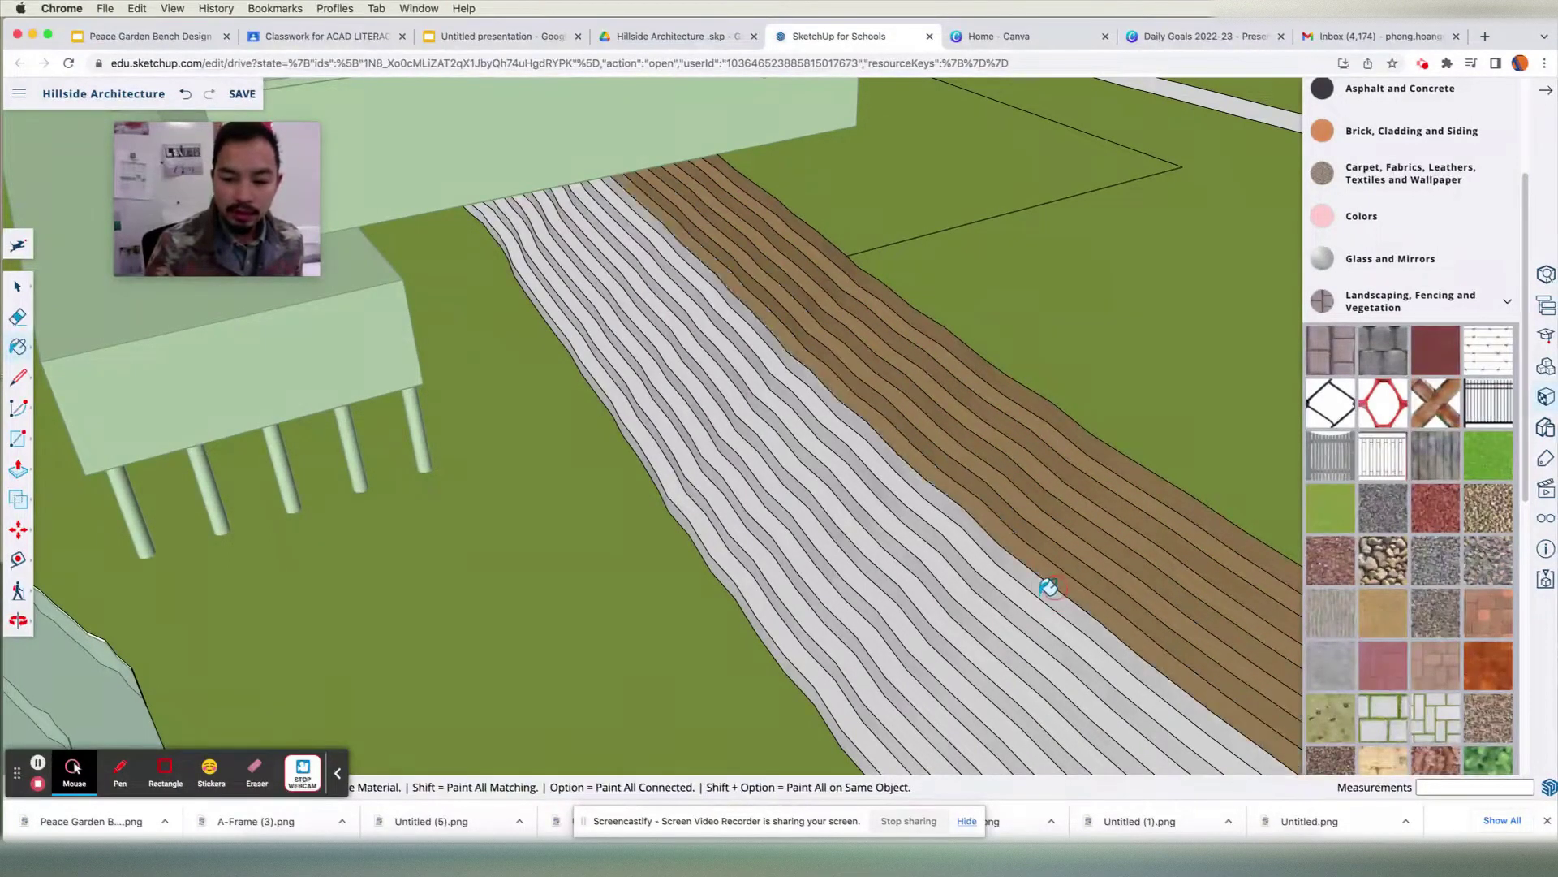
{"action": "left_click", "coordinate": [1035, 592]}
{"action": "left_click", "coordinate": [1024, 605]}
{"action": "left_click", "coordinate": [1015, 617]}
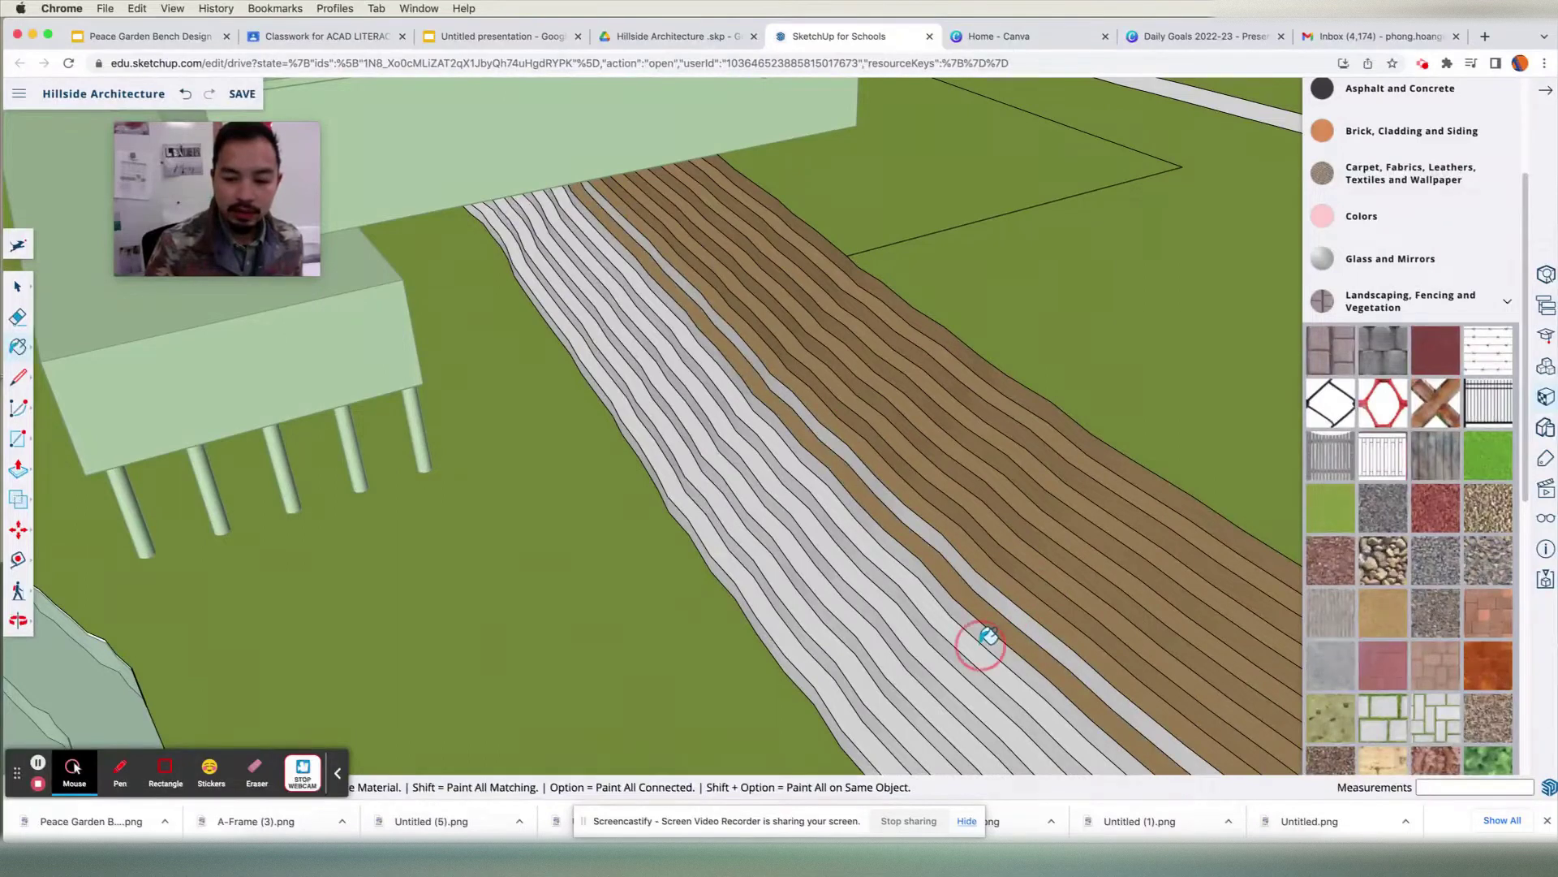
{"action": "left_click", "coordinate": [1007, 627]}
{"action": "left_click", "coordinate": [996, 637]}
{"action": "left_click", "coordinate": [970, 647]}
{"action": "left_click", "coordinate": [946, 655]}
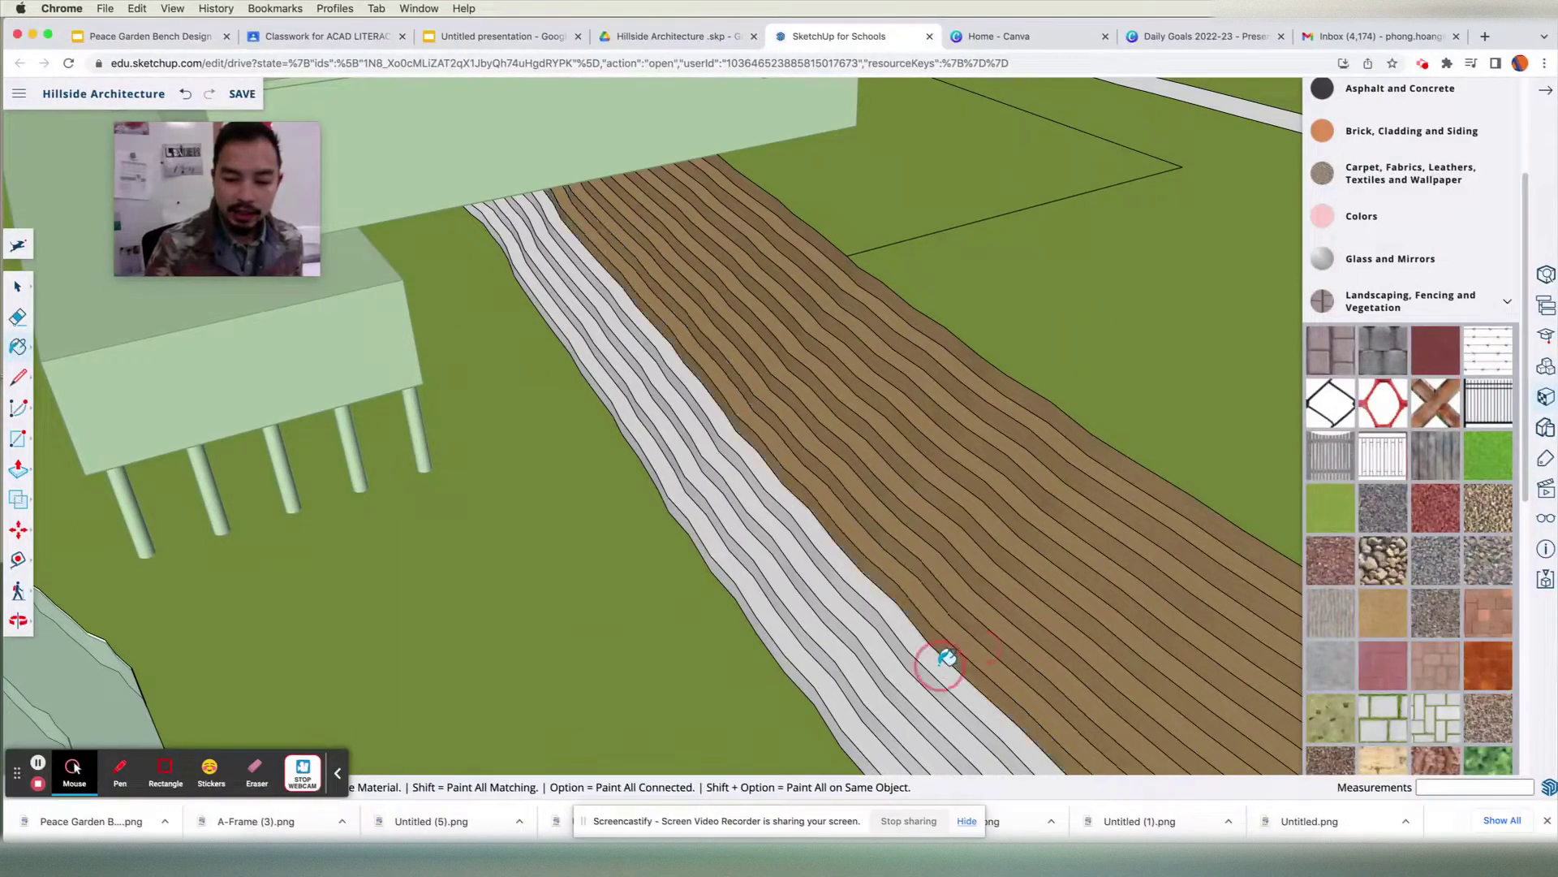
{"action": "left_click", "coordinate": [922, 662]}
{"action": "left_click", "coordinate": [887, 670]}
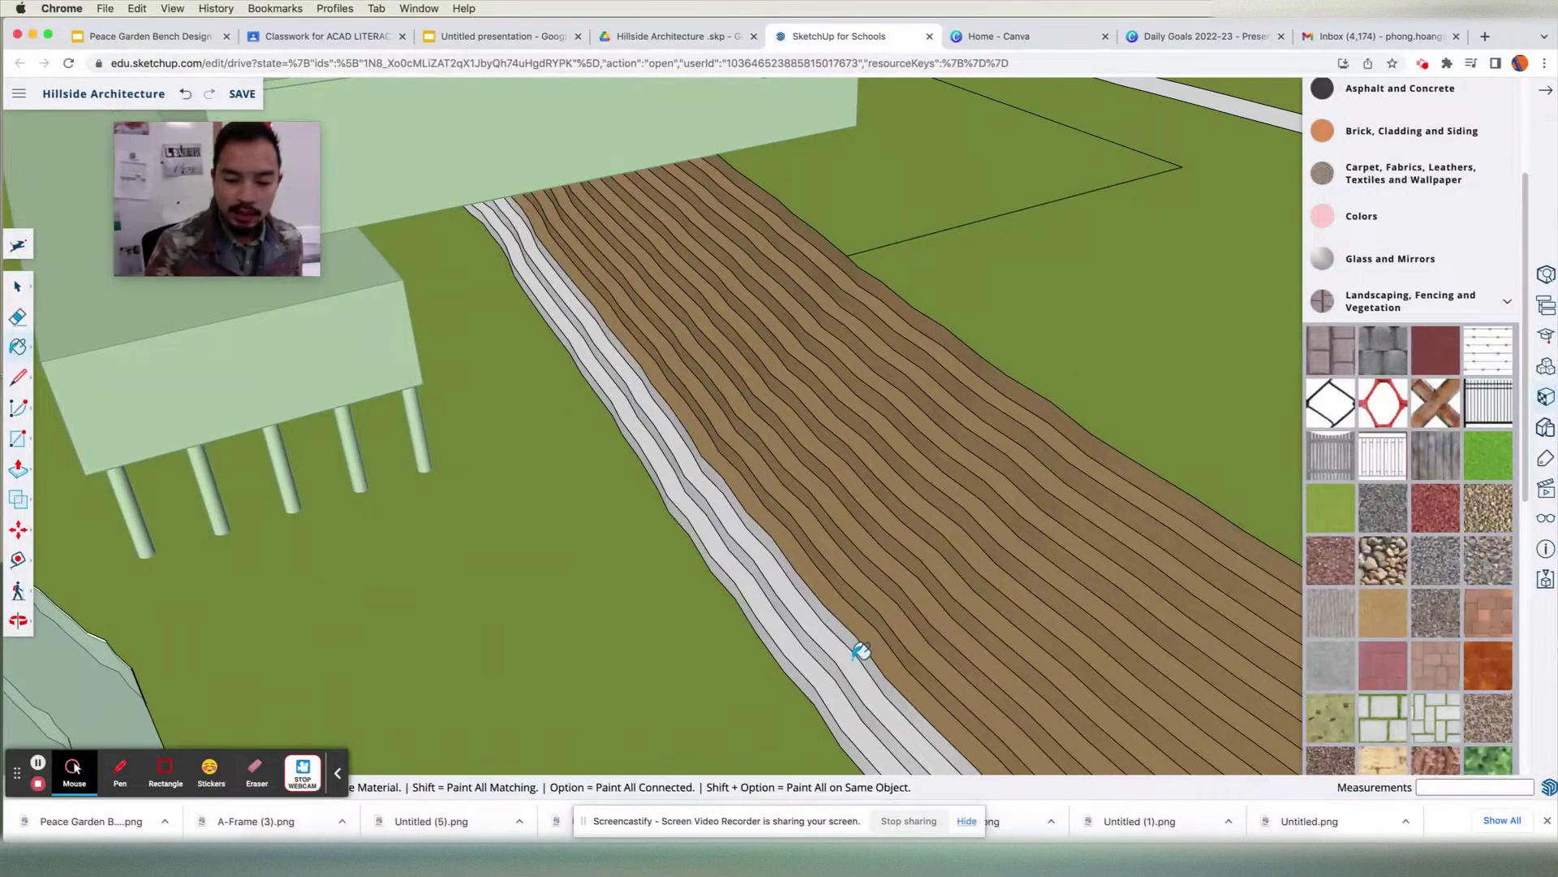
{"action": "left_click", "coordinate": [842, 651]}
{"action": "left_click", "coordinate": [848, 621]}
{"action": "left_click", "coordinate": [811, 647]}
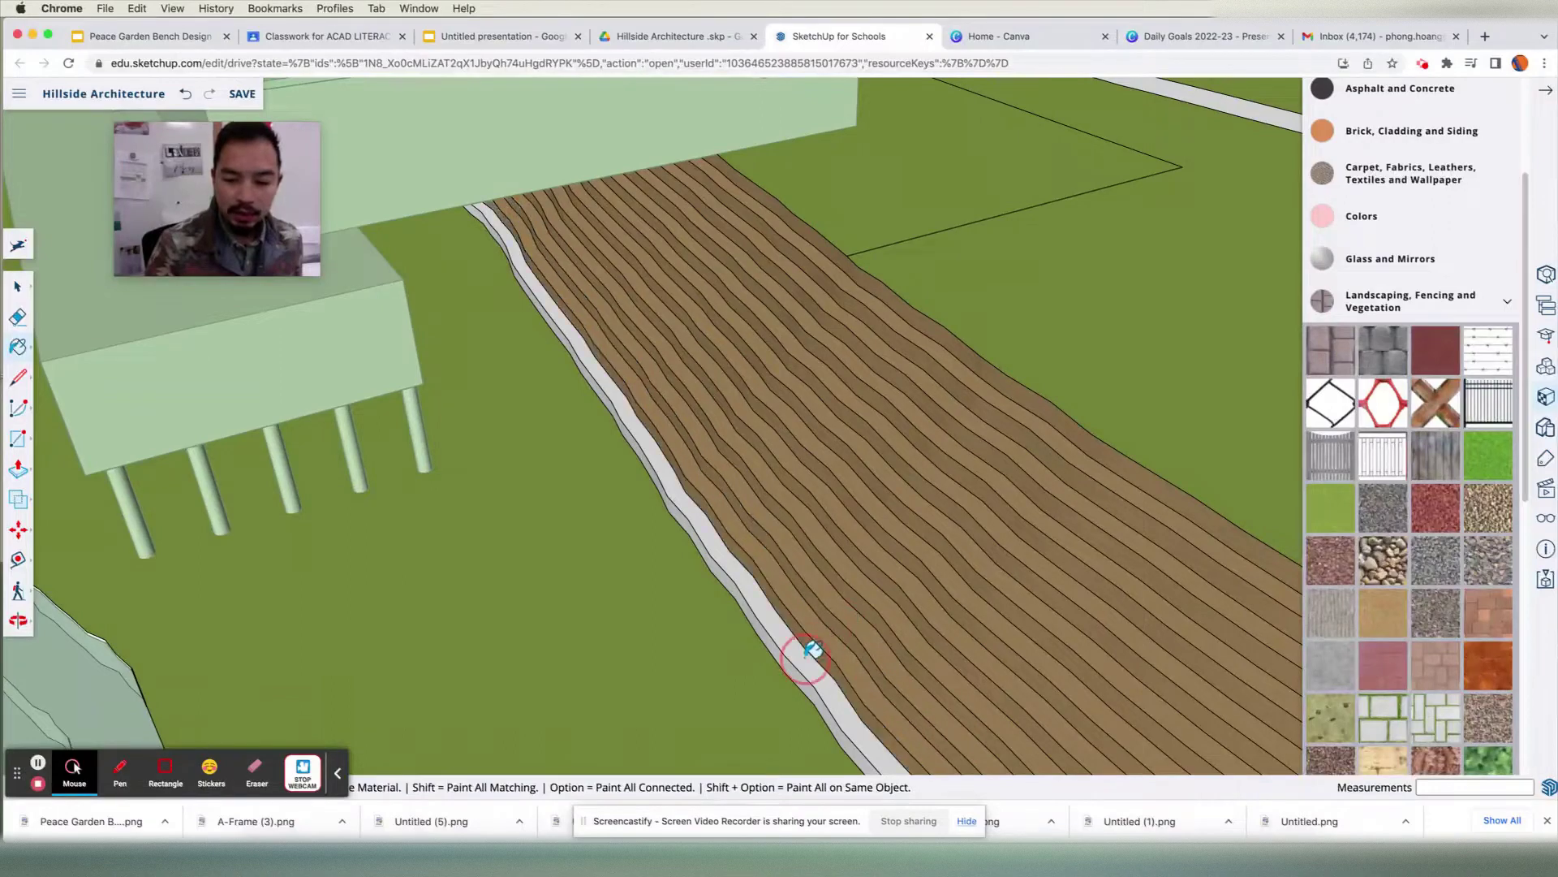
{"action": "left_click", "coordinate": [791, 654]}
{"action": "scroll", "coordinate": [796, 608], "scroll_direction": "down", "scroll_amount": 5}
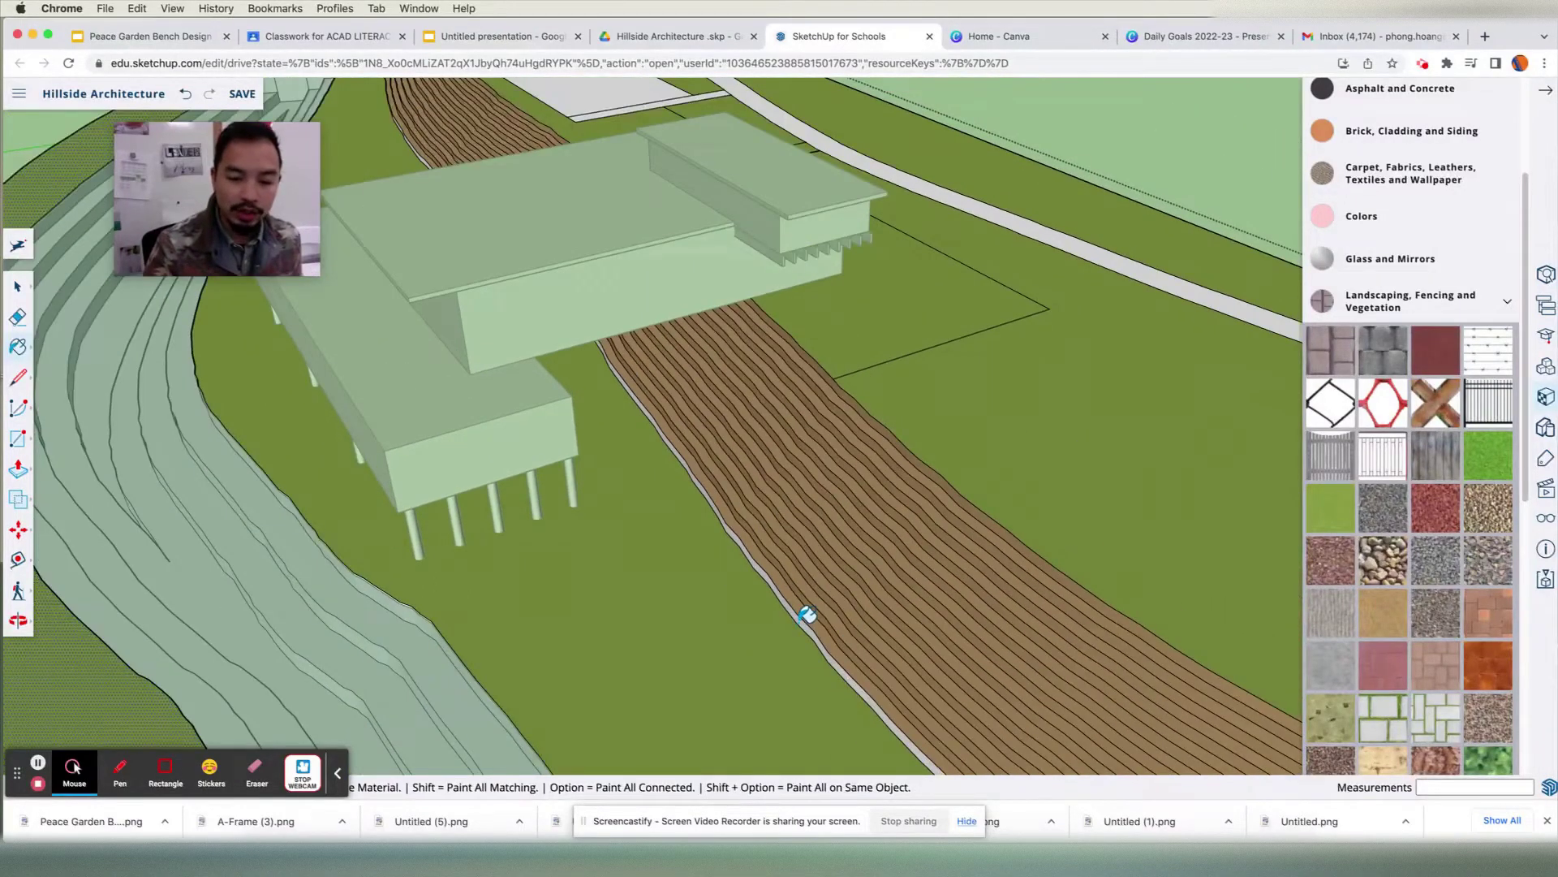
{"action": "left_click", "coordinate": [804, 616]}
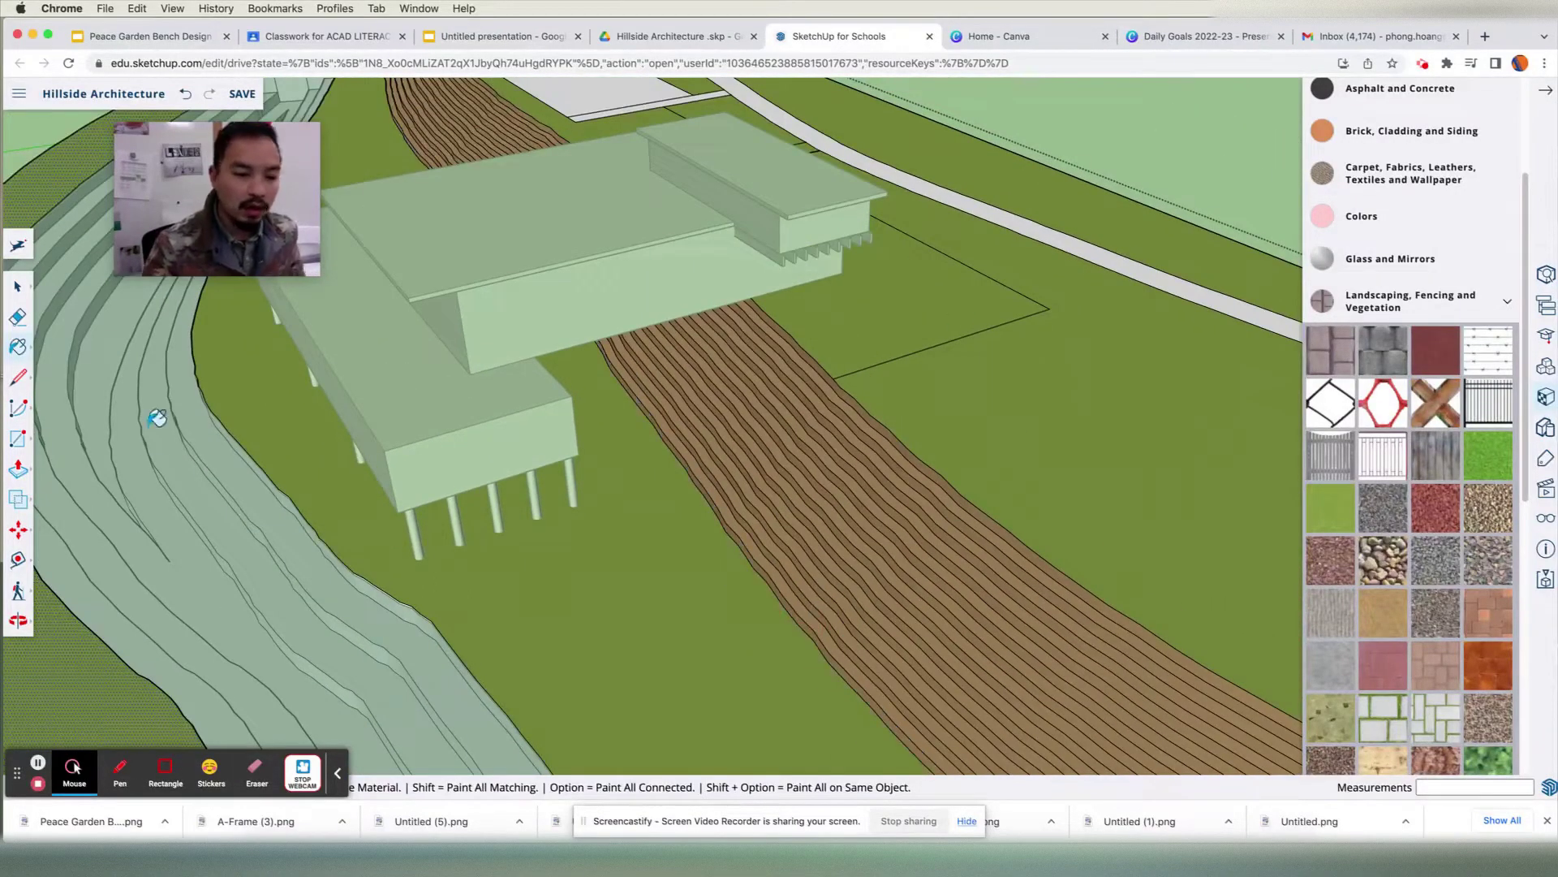
- Paint the curved road behind the building with Blacktop Old 02 from the Asphalt and Concrete collection
{"action": "scroll", "coordinate": [1106, 420], "scroll_direction": "down", "scroll_amount": 5}
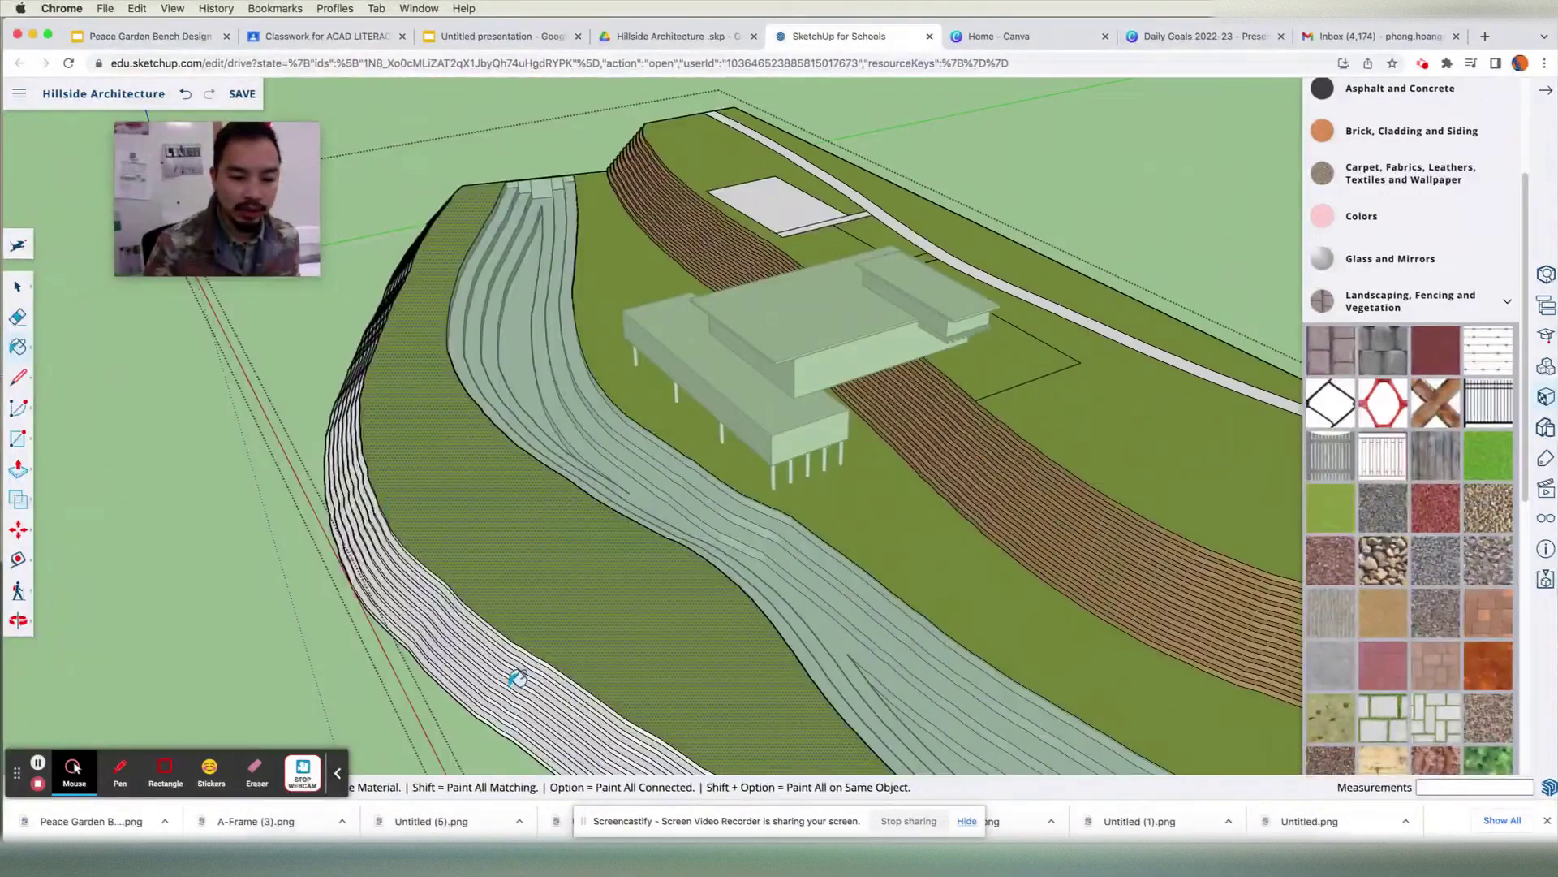
{"action": "scroll", "coordinate": [297, 625], "scroll_direction": "down", "scroll_amount": 2}
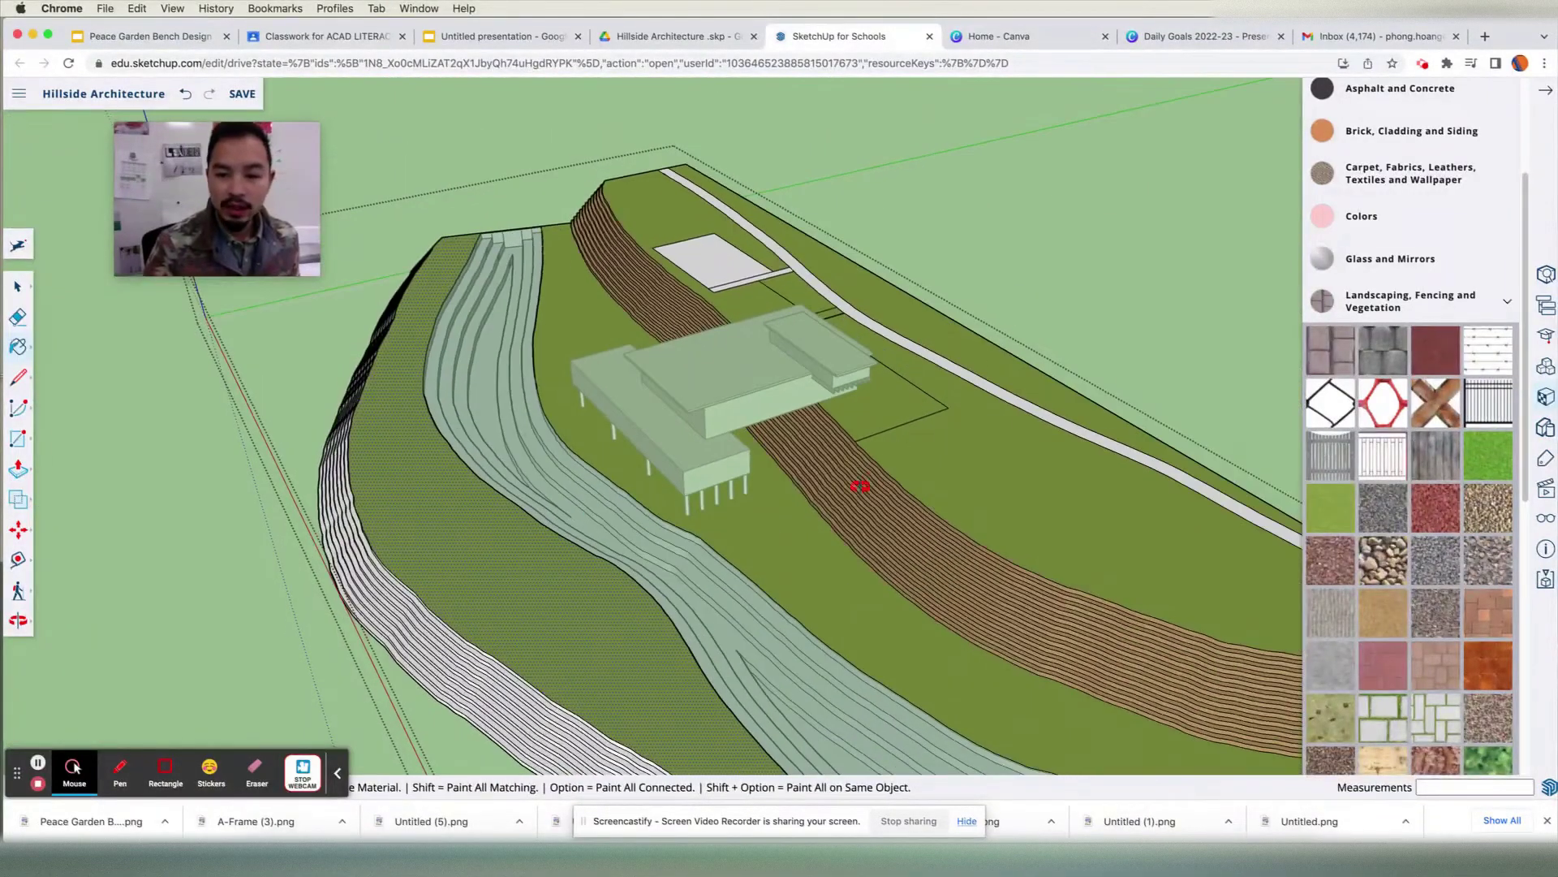
{"action": "scroll", "coordinate": [1064, 464], "scroll_direction": "up", "scroll_amount": 8}
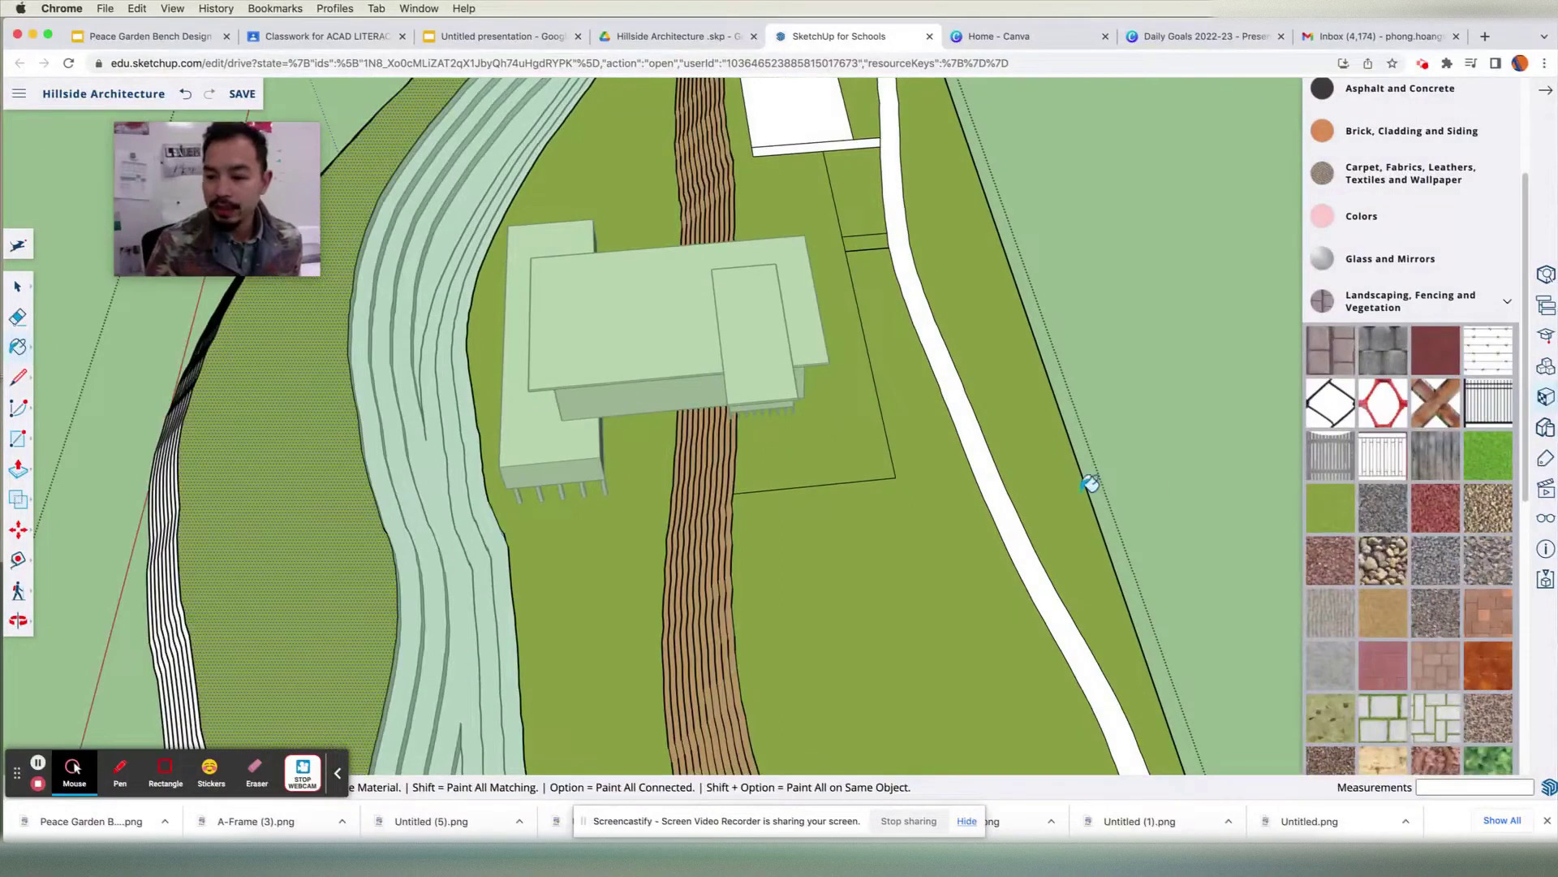
{"action": "scroll", "coordinate": [1384, 406], "scroll_direction": "up", "scroll_amount": 5}
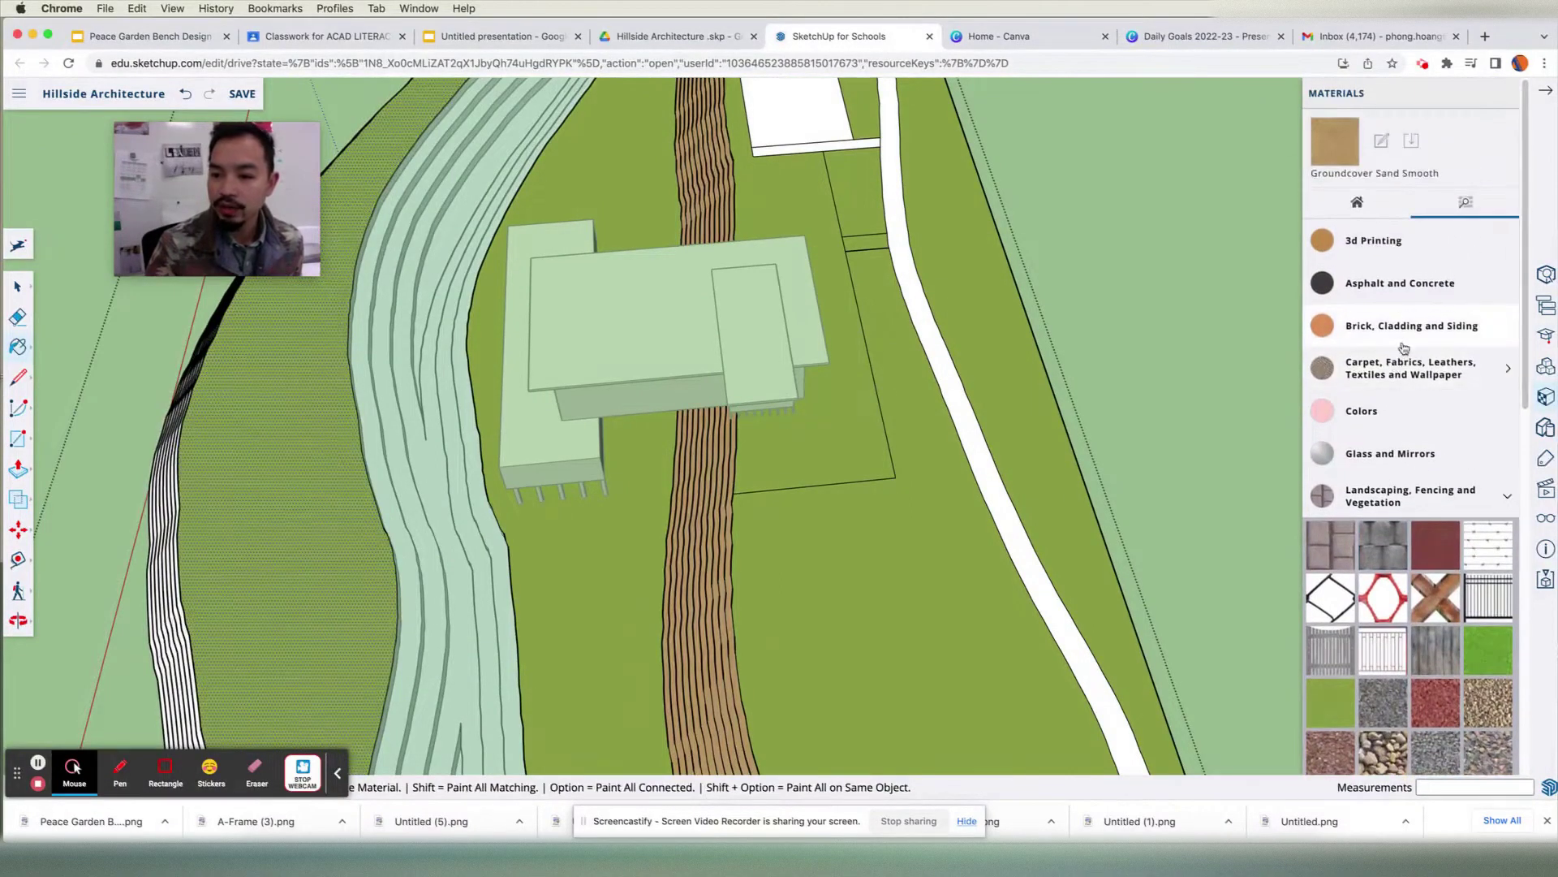
{"action": "left_click", "coordinate": [1401, 297]}
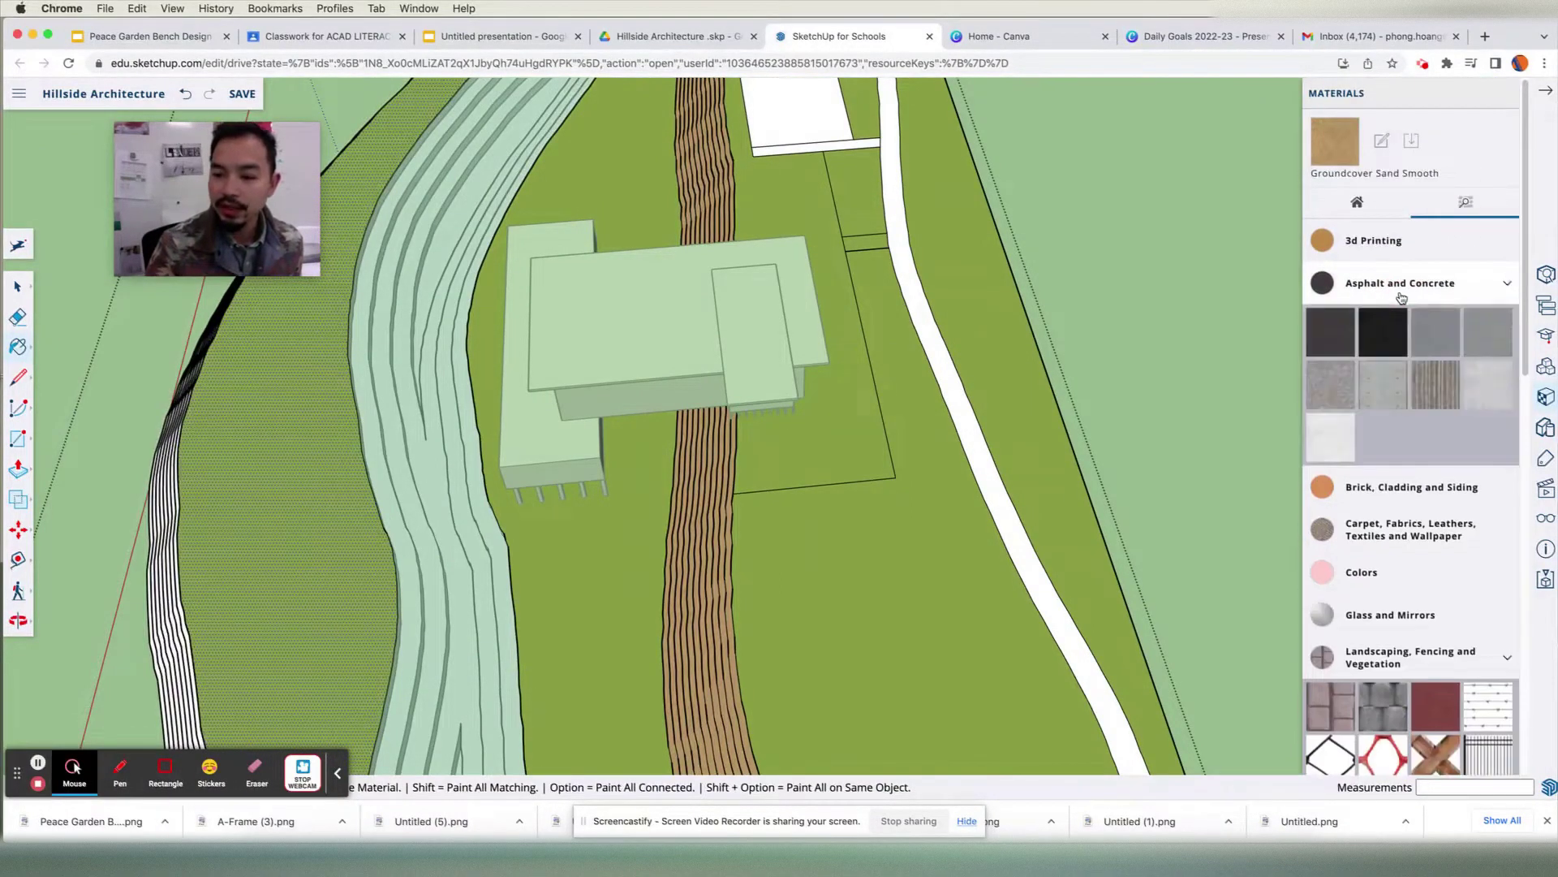
{"action": "left_click", "coordinate": [1477, 340]}
{"action": "left_click", "coordinate": [976, 419]}
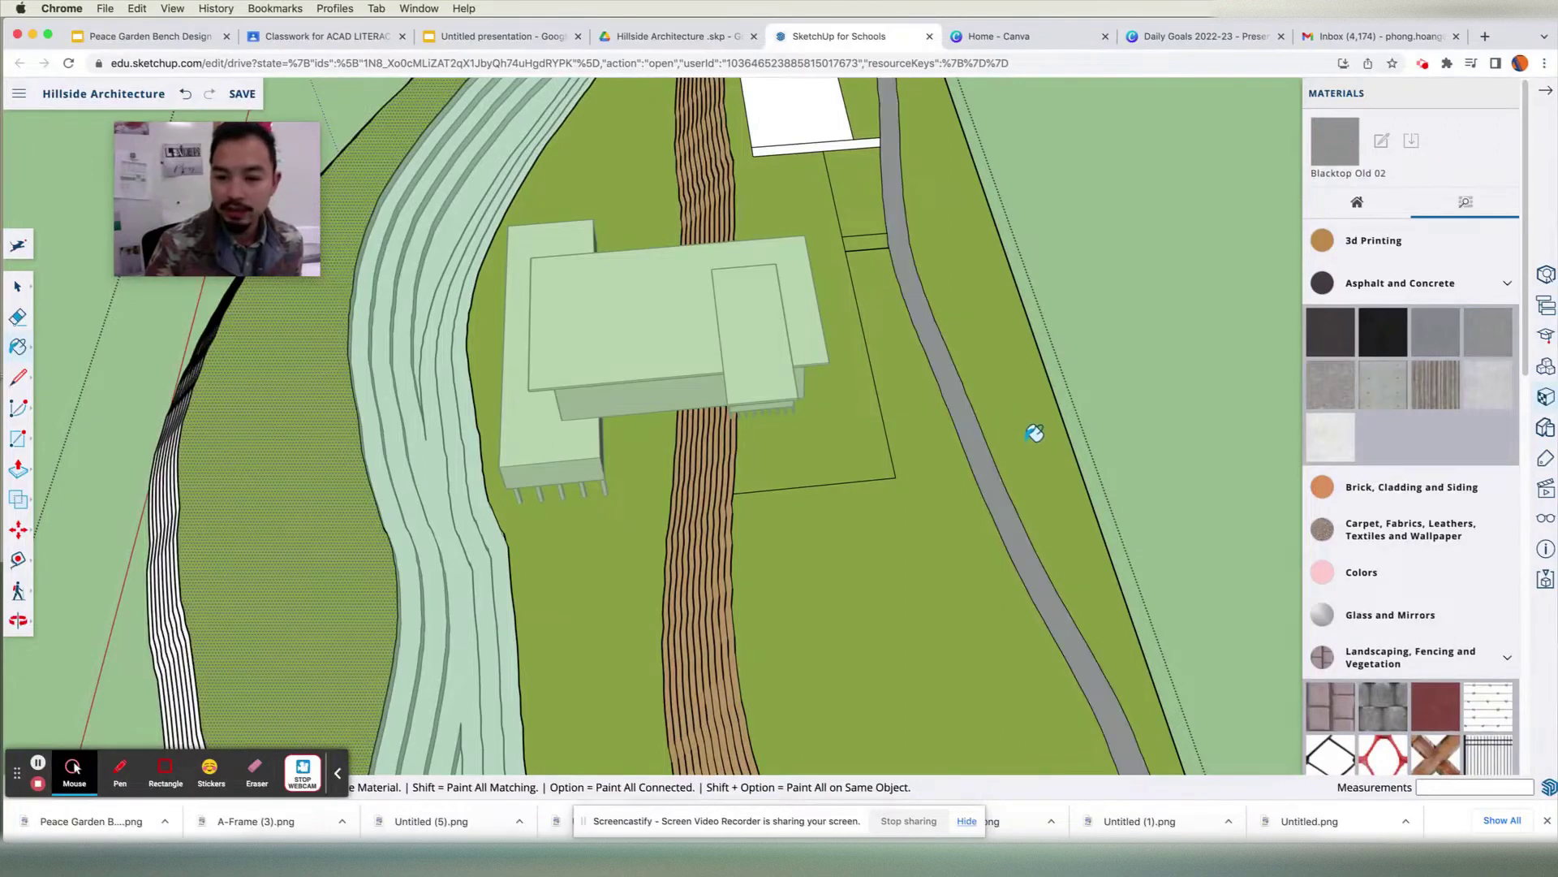
- Select the grass strip between the building plot and the curved road to check where its boundaries leak
{"action": "scroll", "coordinate": [995, 487], "scroll_direction": "up", "scroll_amount": 5}
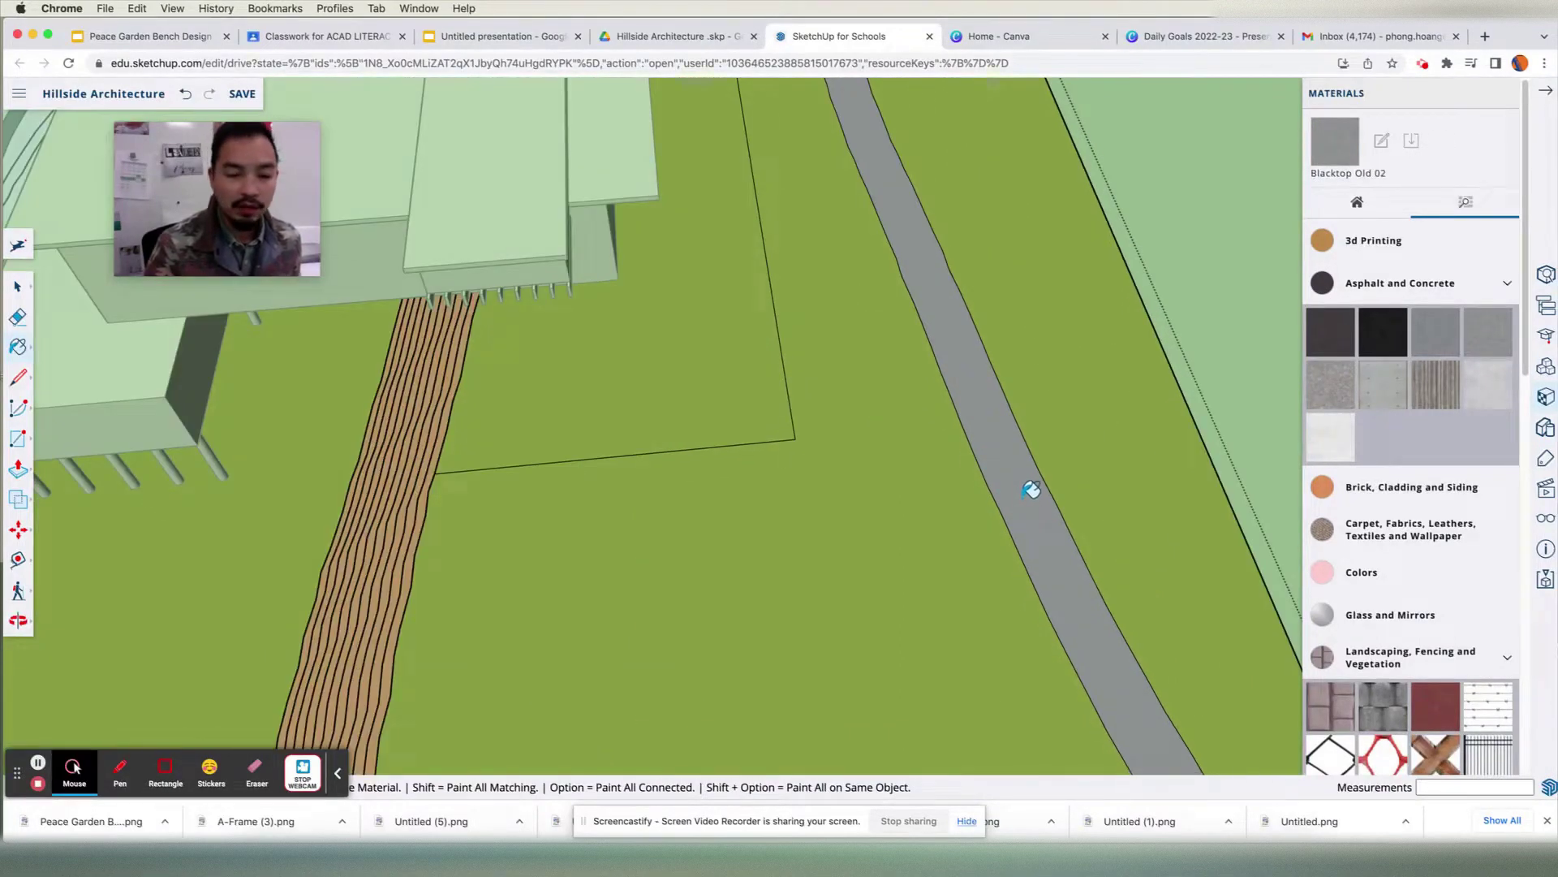
{"action": "scroll", "coordinate": [1031, 490], "scroll_direction": "down", "scroll_amount": 10}
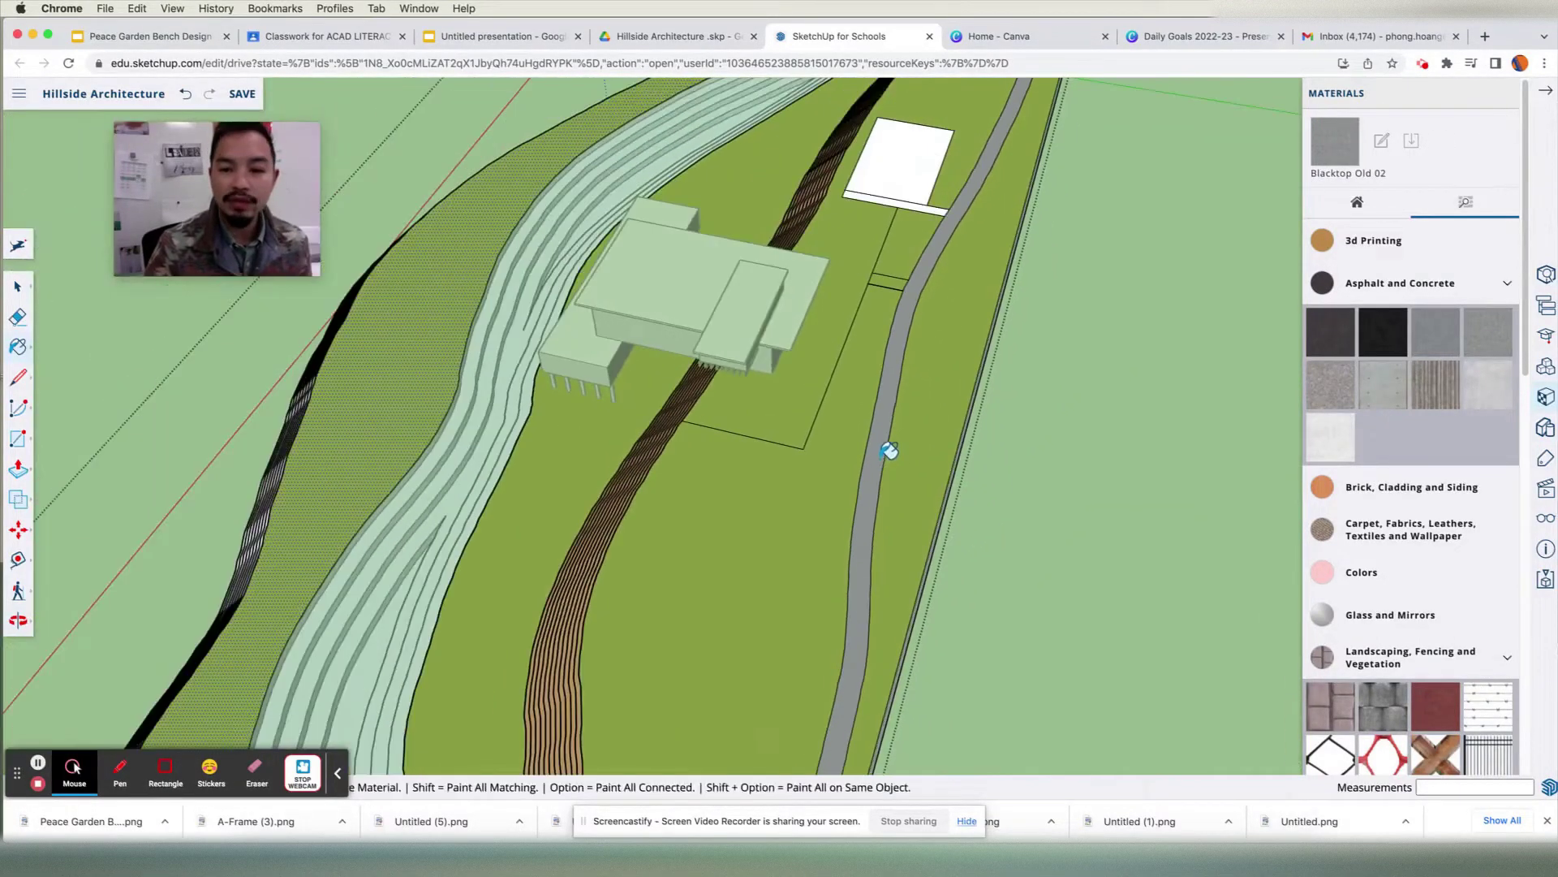
{"action": "key", "text": "space"}
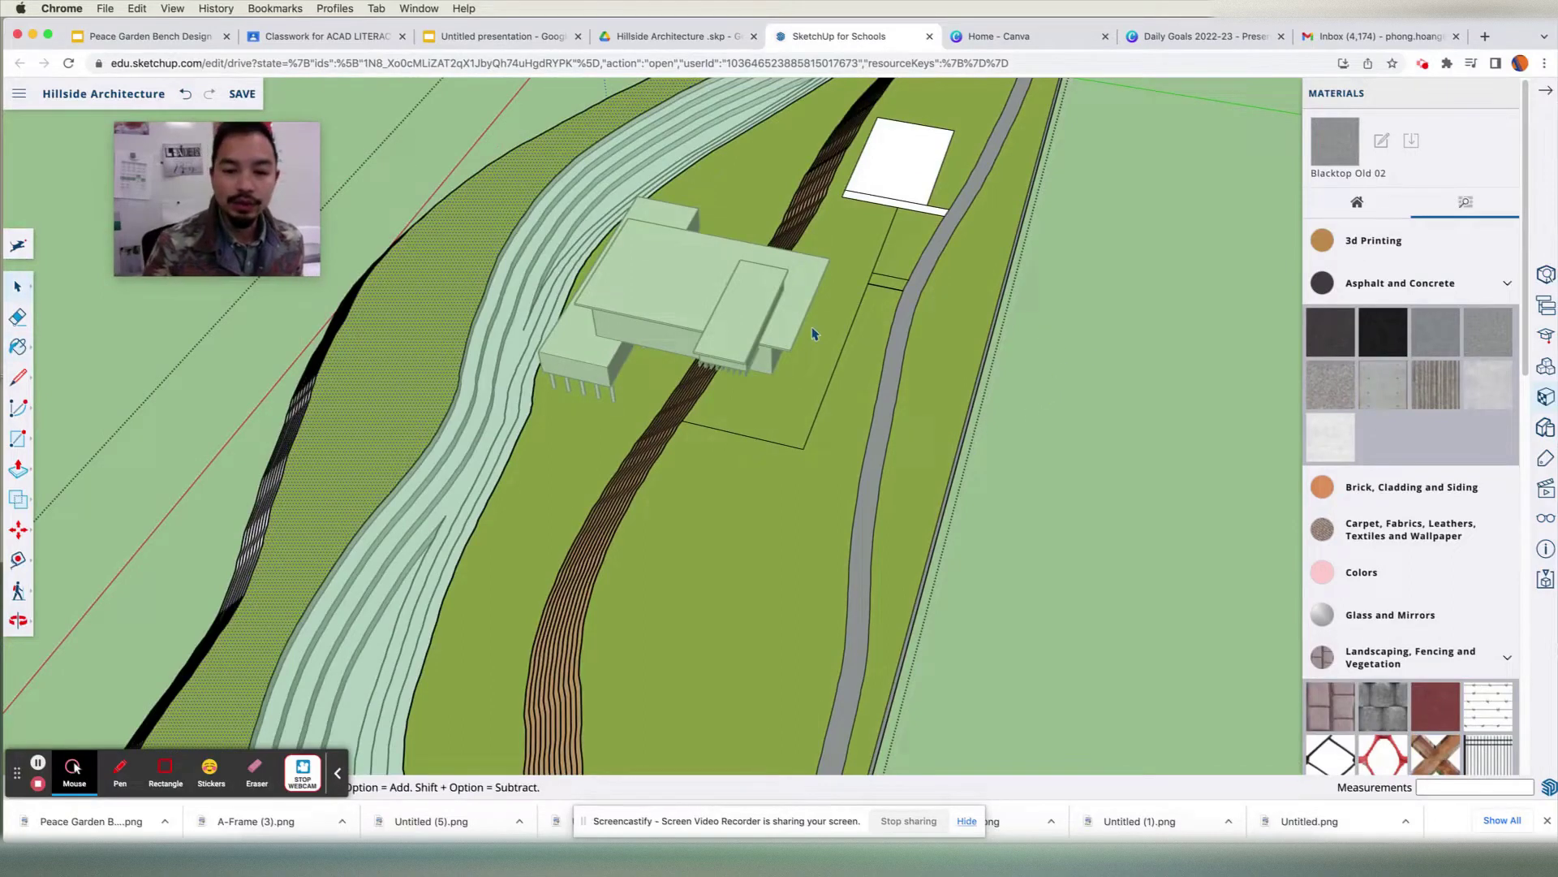
{"action": "scroll", "coordinate": [903, 291], "scroll_direction": "up", "scroll_amount": 3}
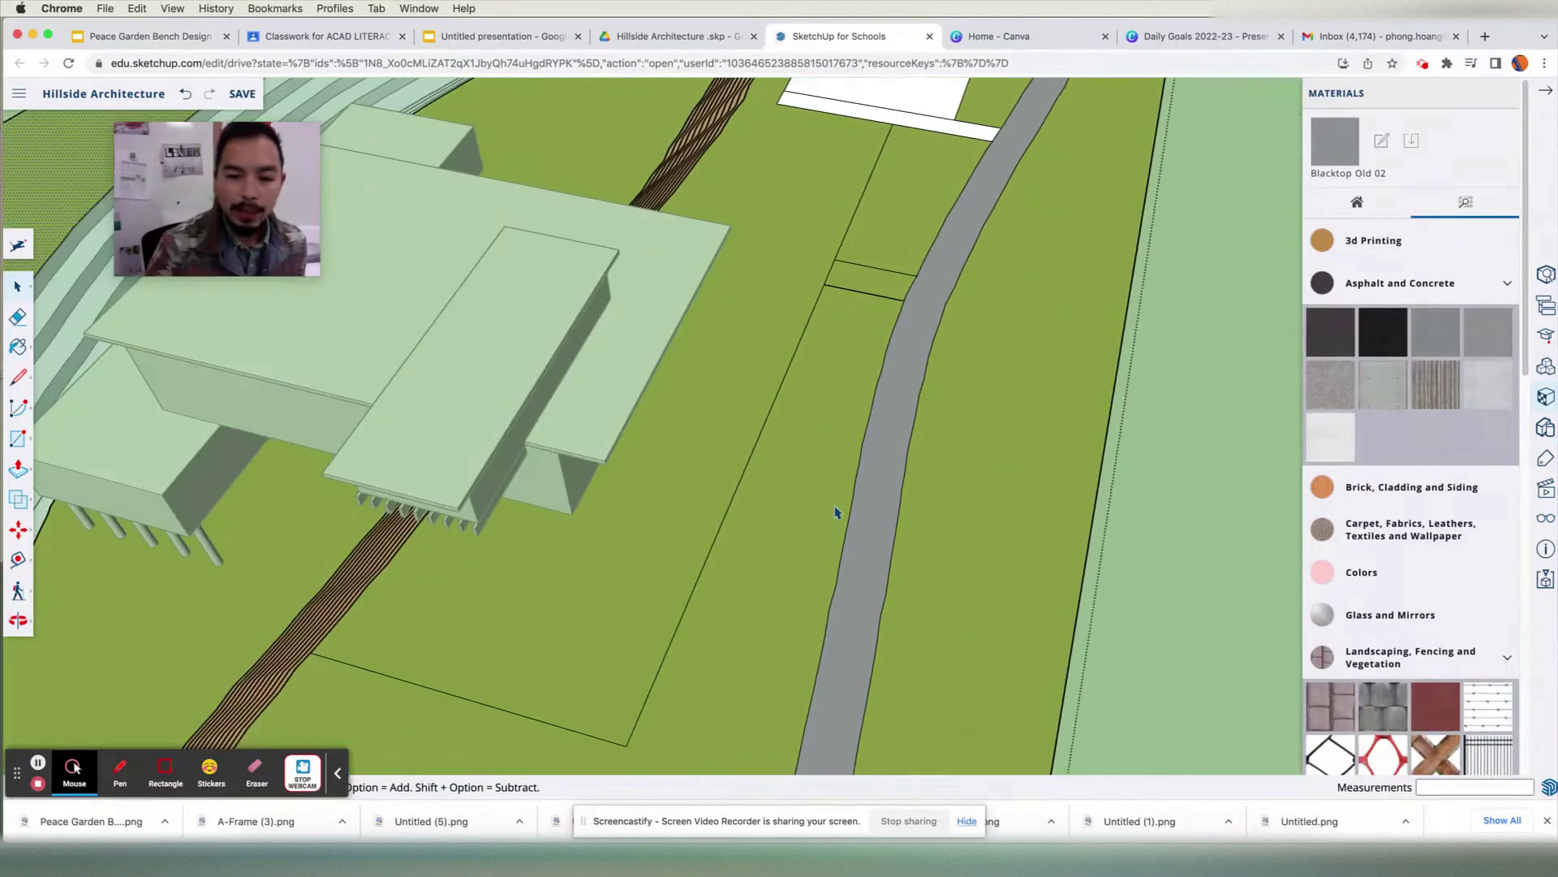
{"action": "left_click", "coordinate": [842, 388]}
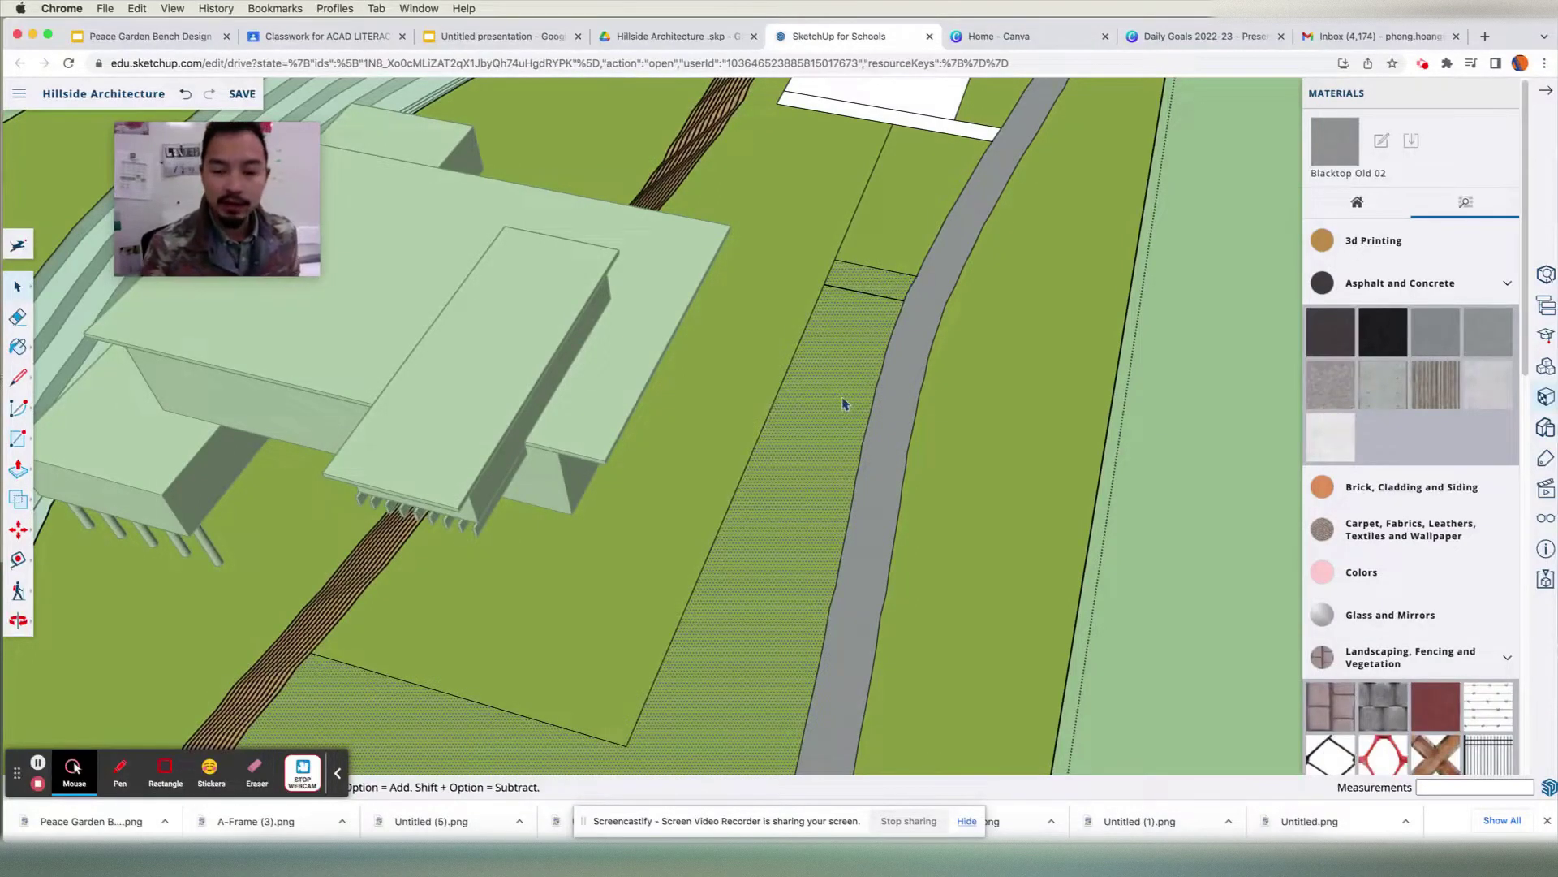
- Draw a line about 1/16" long closing the gap between the driveway's dangling edge and the road's edge
{"action": "scroll", "coordinate": [840, 289], "scroll_direction": "up", "scroll_amount": 6}
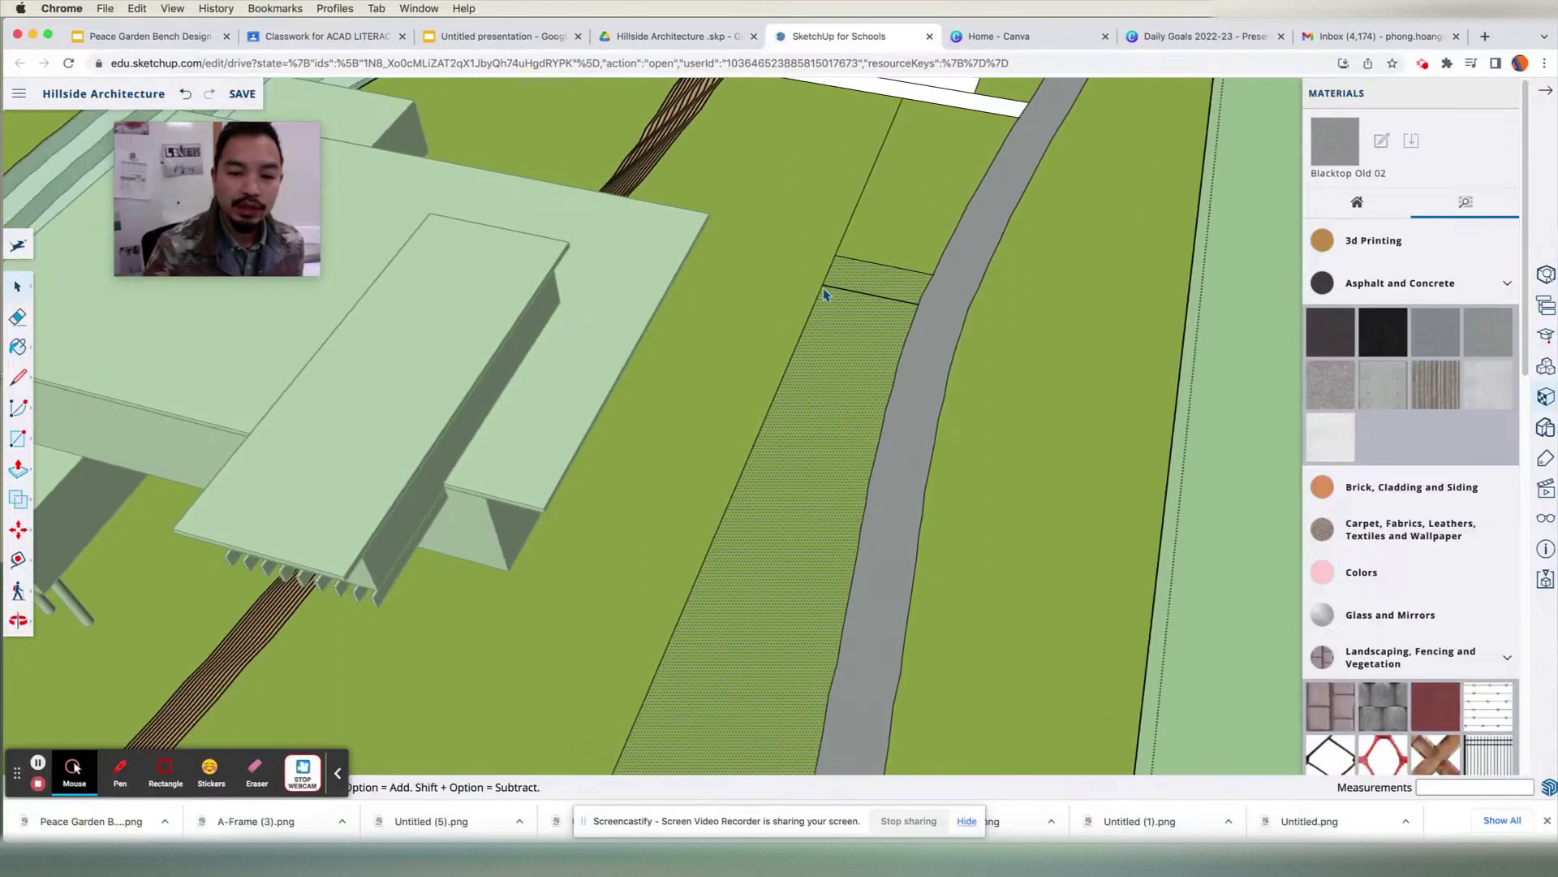
{"action": "scroll", "coordinate": [823, 290], "scroll_direction": "up", "scroll_amount": 8}
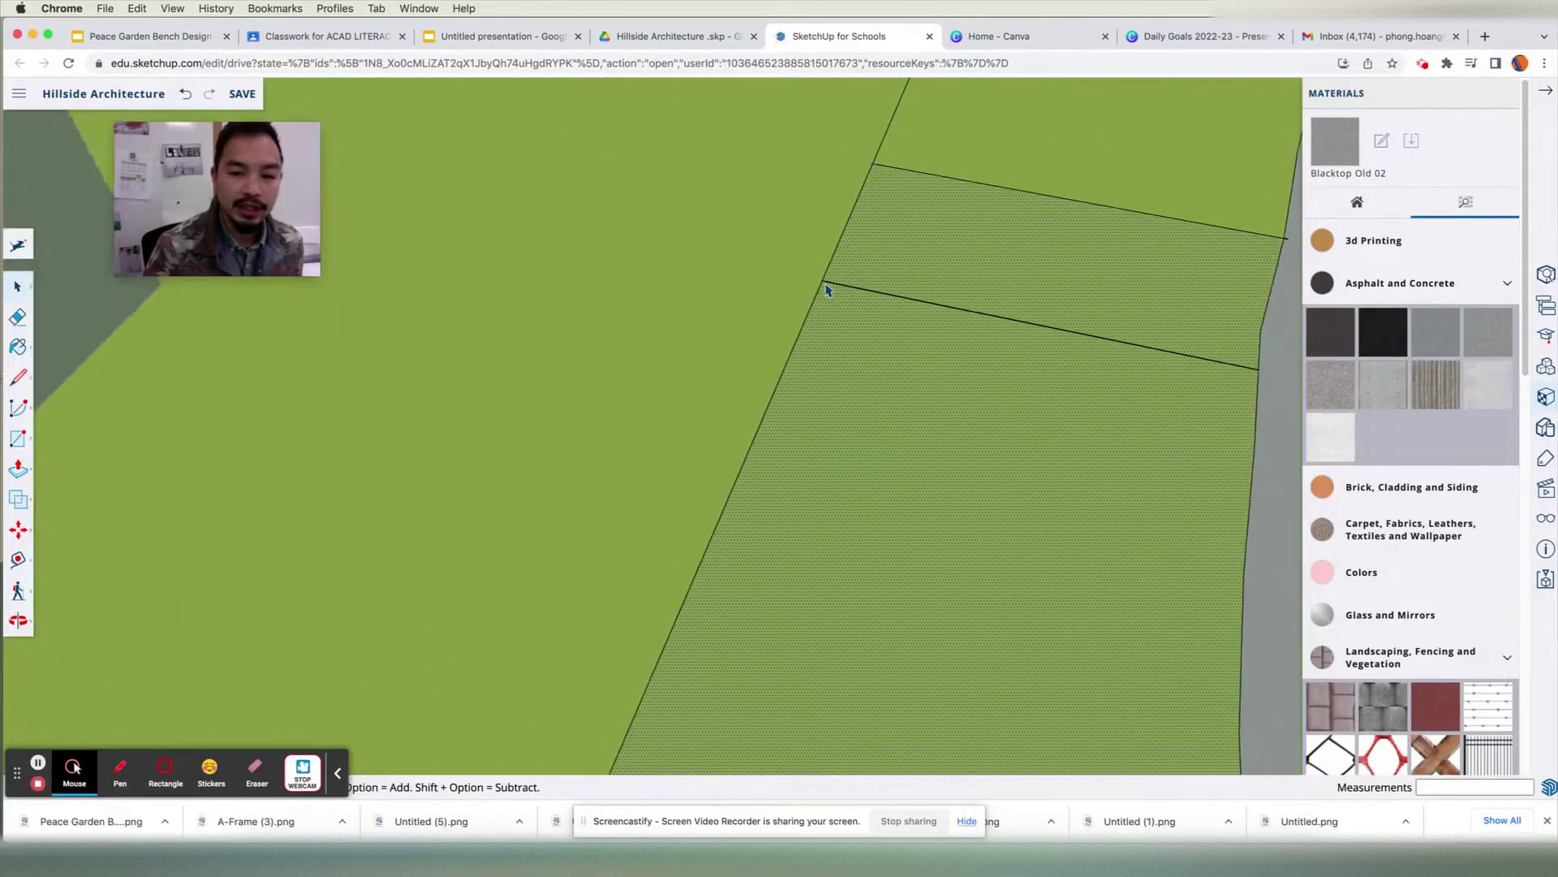
{"action": "scroll", "coordinate": [824, 284], "scroll_direction": "up", "scroll_amount": 3}
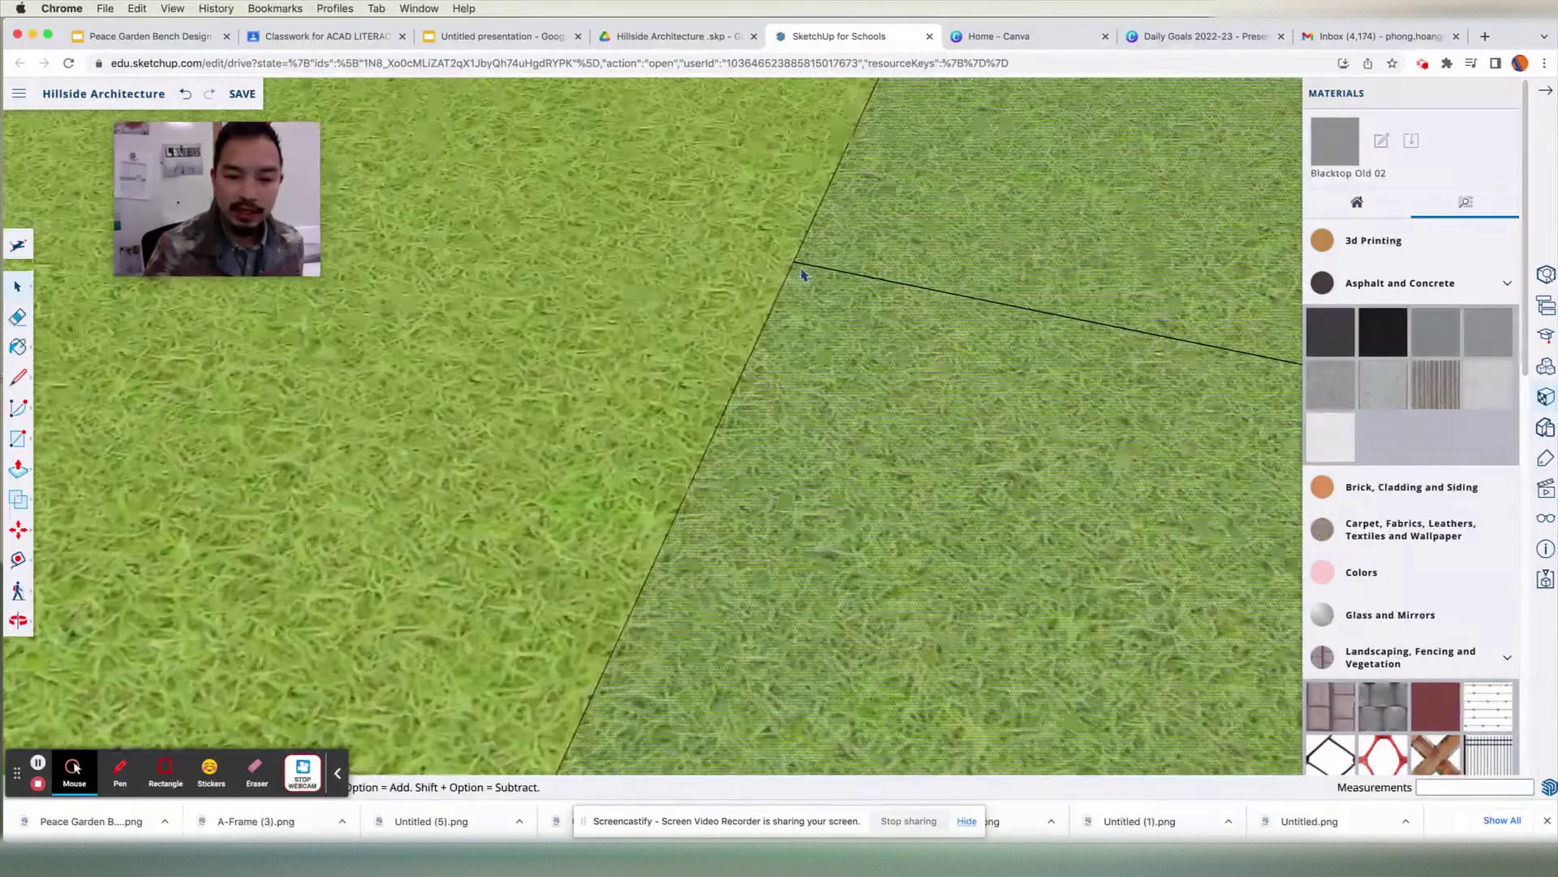
{"action": "scroll", "coordinate": [791, 274], "scroll_direction": "down", "scroll_amount": 2}
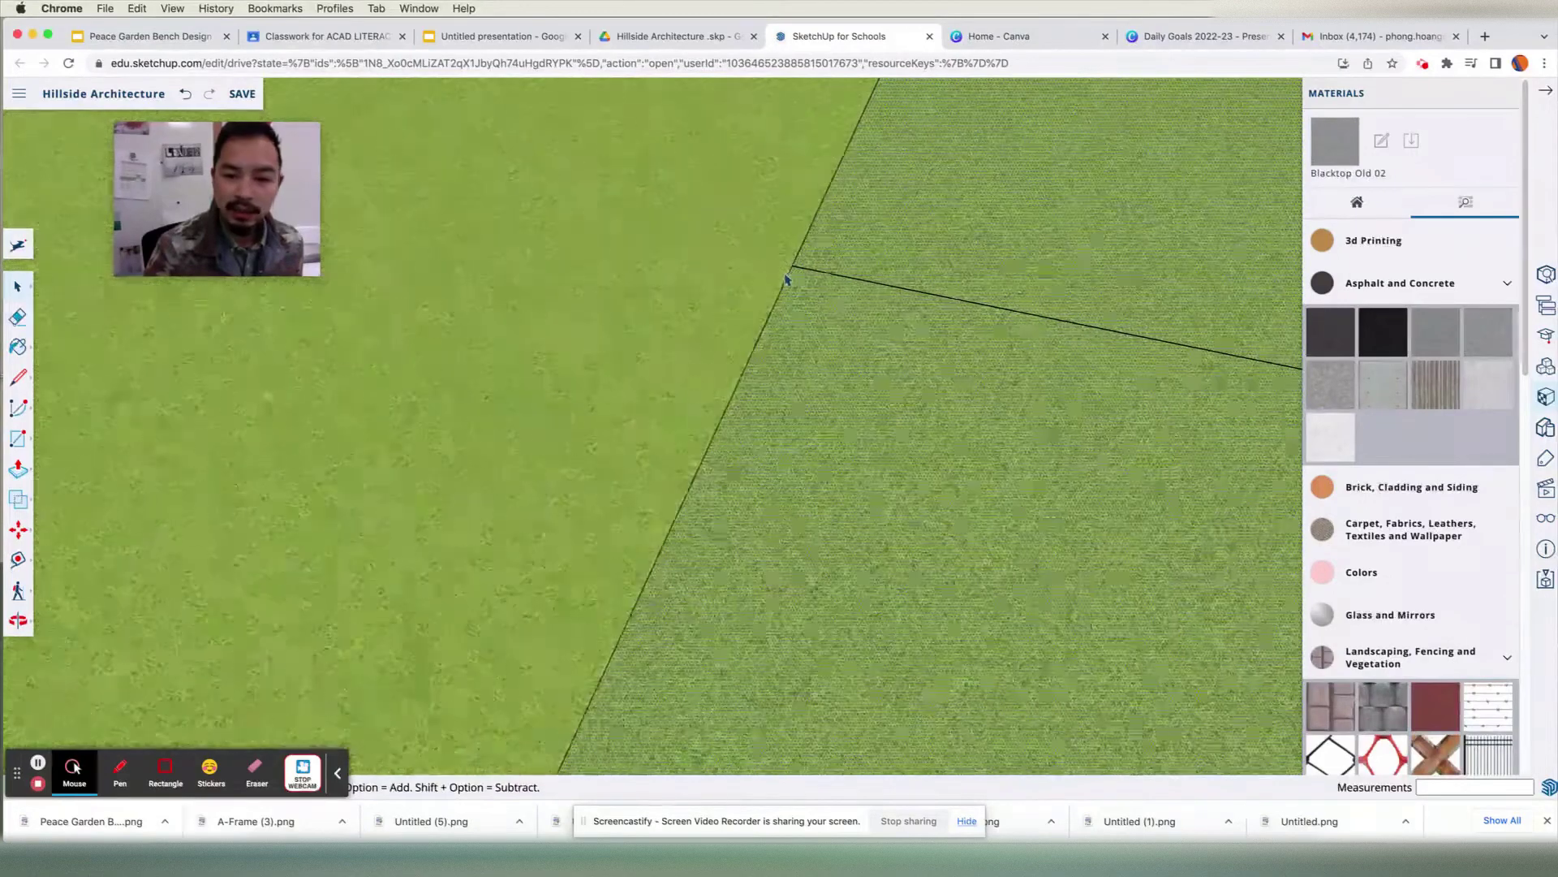
{"action": "scroll", "coordinate": [785, 280], "scroll_direction": "down", "scroll_amount": 3}
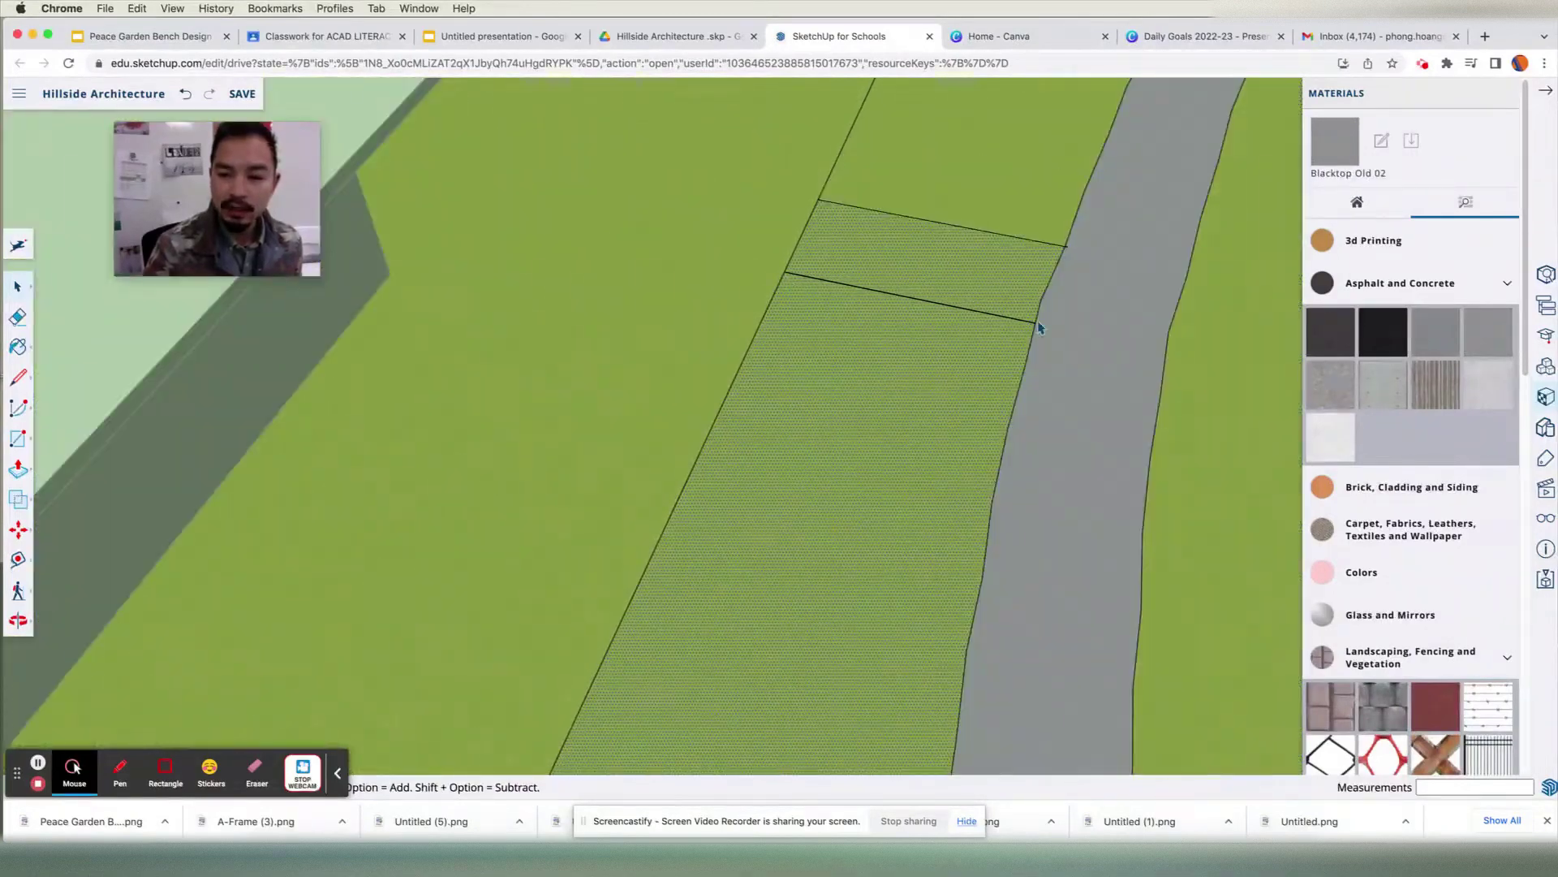
{"action": "scroll", "coordinate": [1039, 328], "scroll_direction": "up", "scroll_amount": 5}
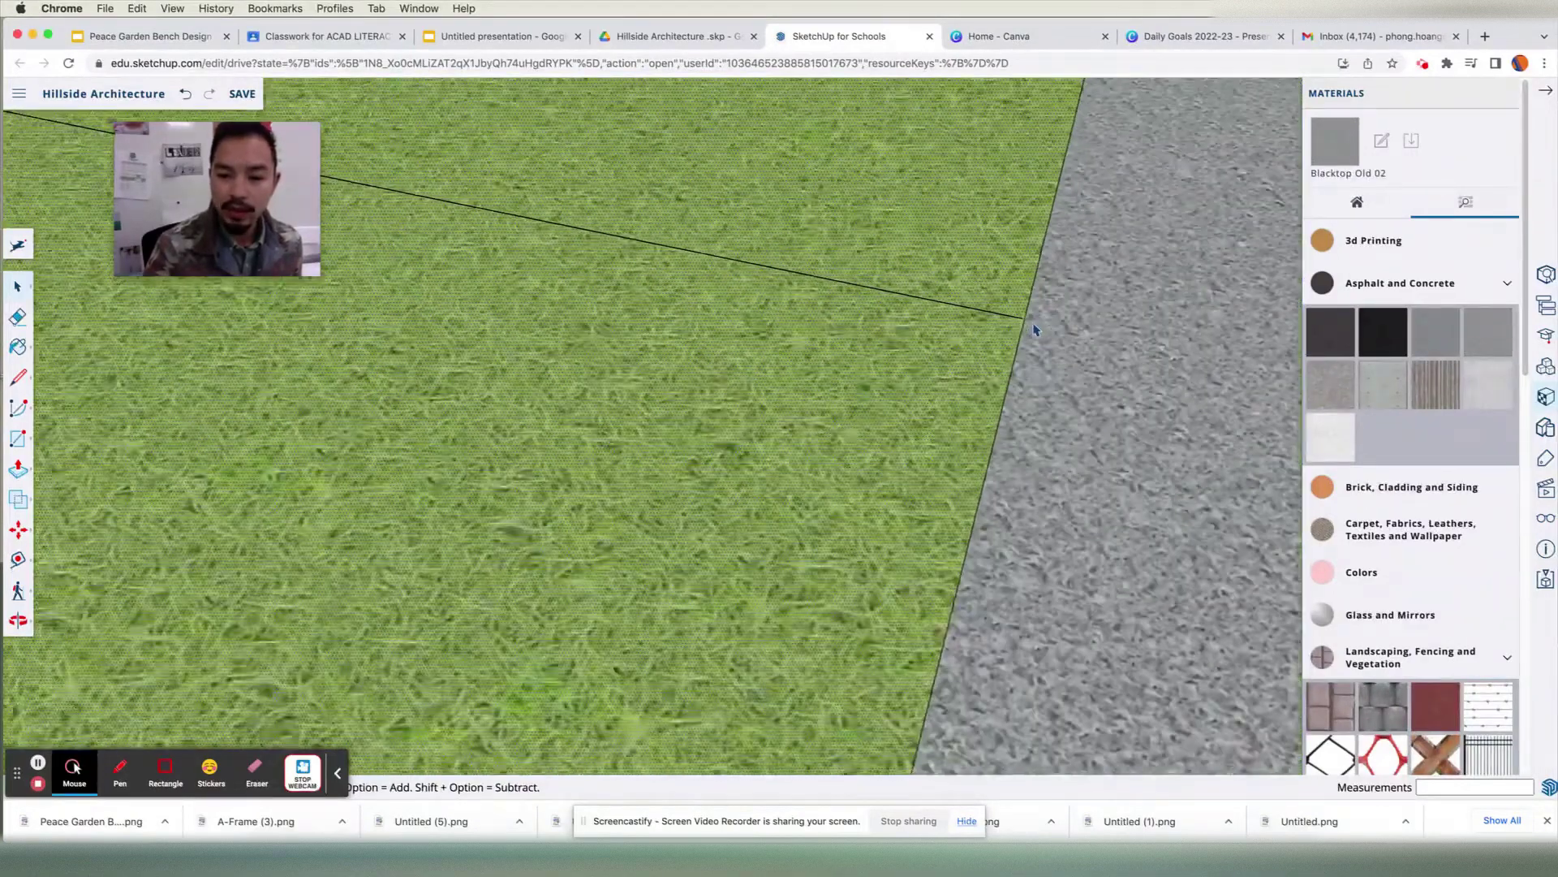
{"action": "scroll", "coordinate": [1034, 327], "scroll_direction": "up", "scroll_amount": 4}
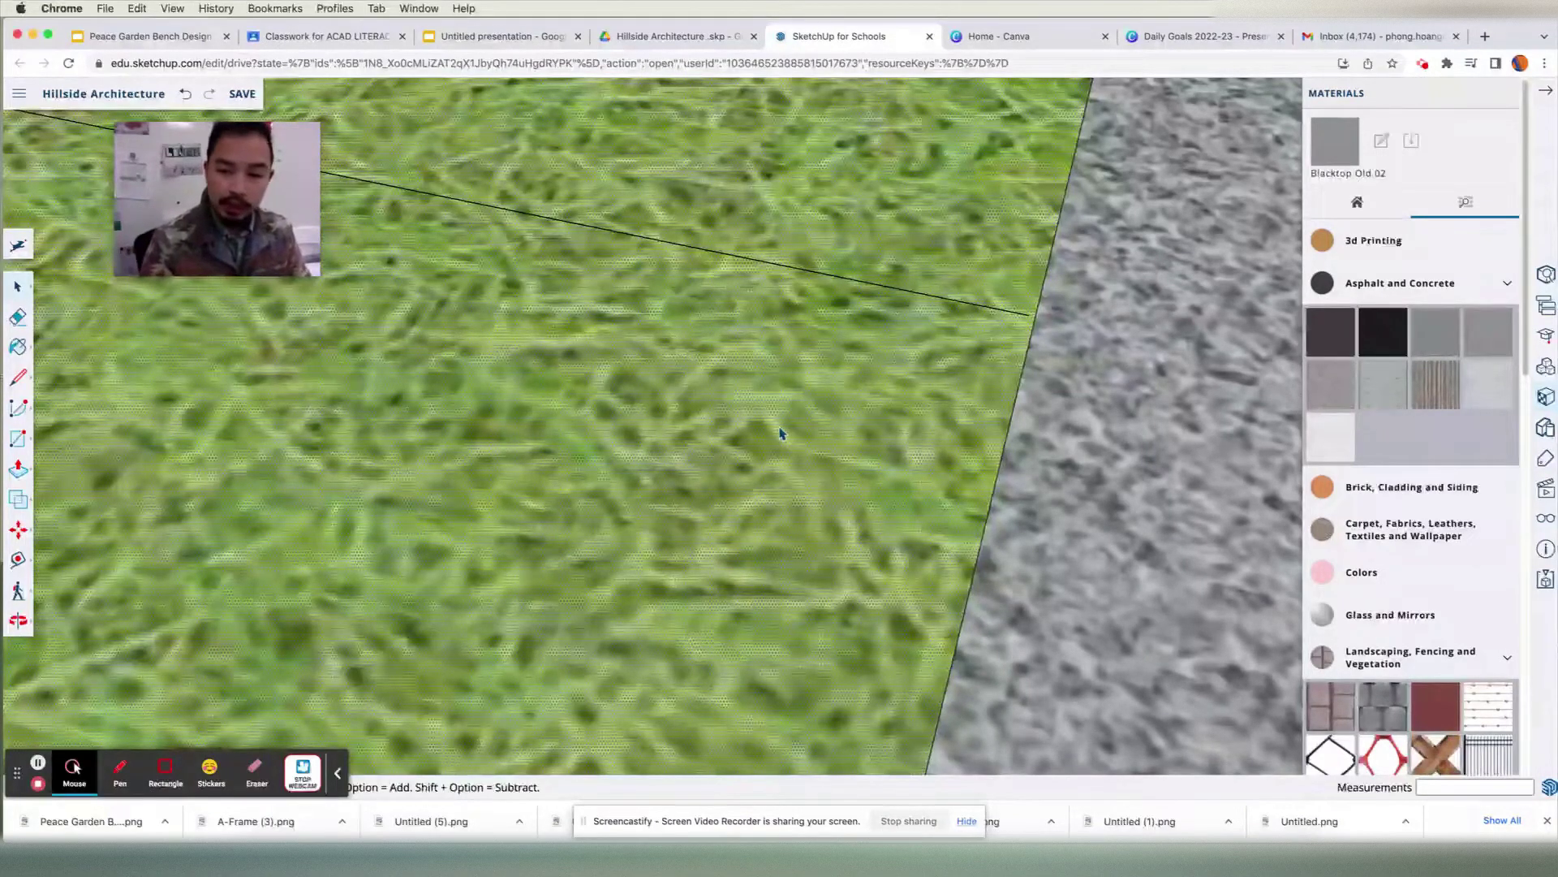
{"action": "left_click", "coordinate": [18, 377]}
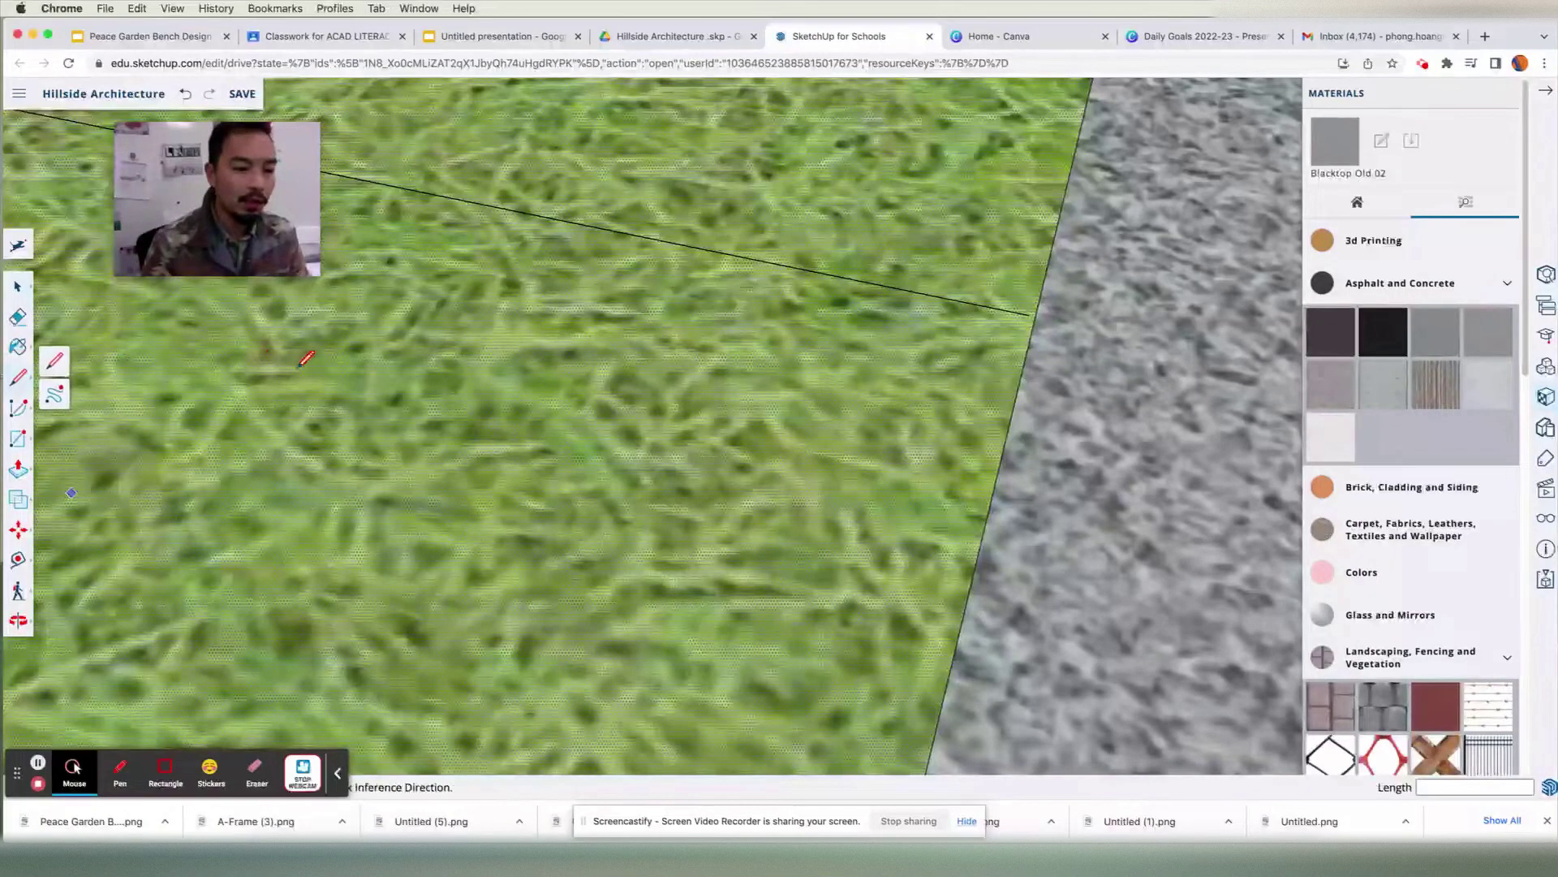
{"action": "left_click", "coordinate": [1030, 314]}
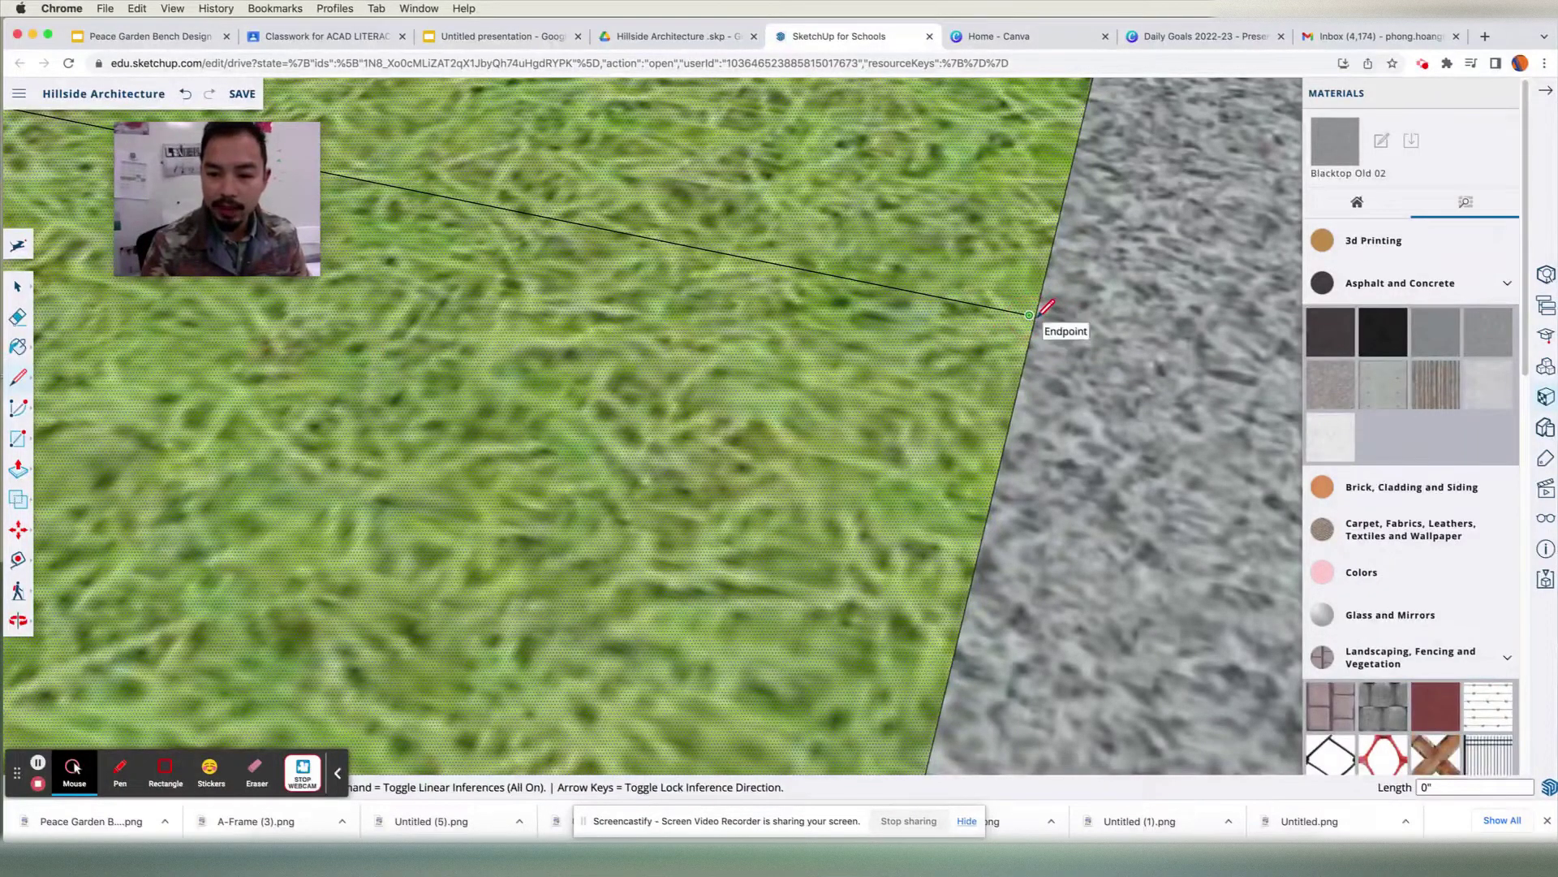
{"action": "scroll", "coordinate": [1046, 306], "scroll_direction": "up", "scroll_amount": 3}
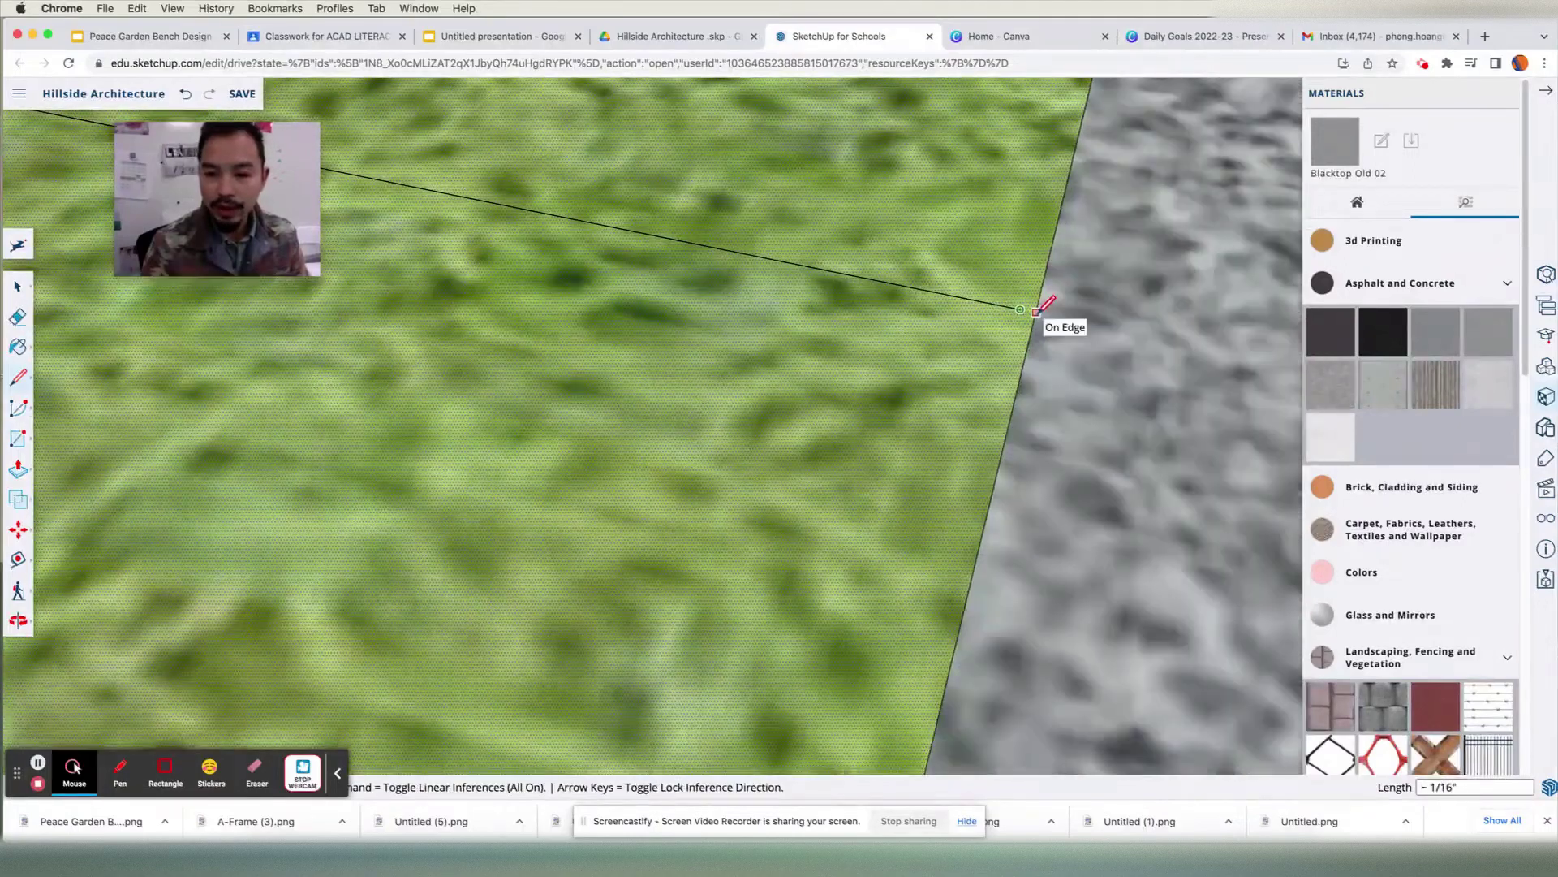
{"action": "left_click", "coordinate": [1036, 312]}
{"action": "key", "text": "space"}
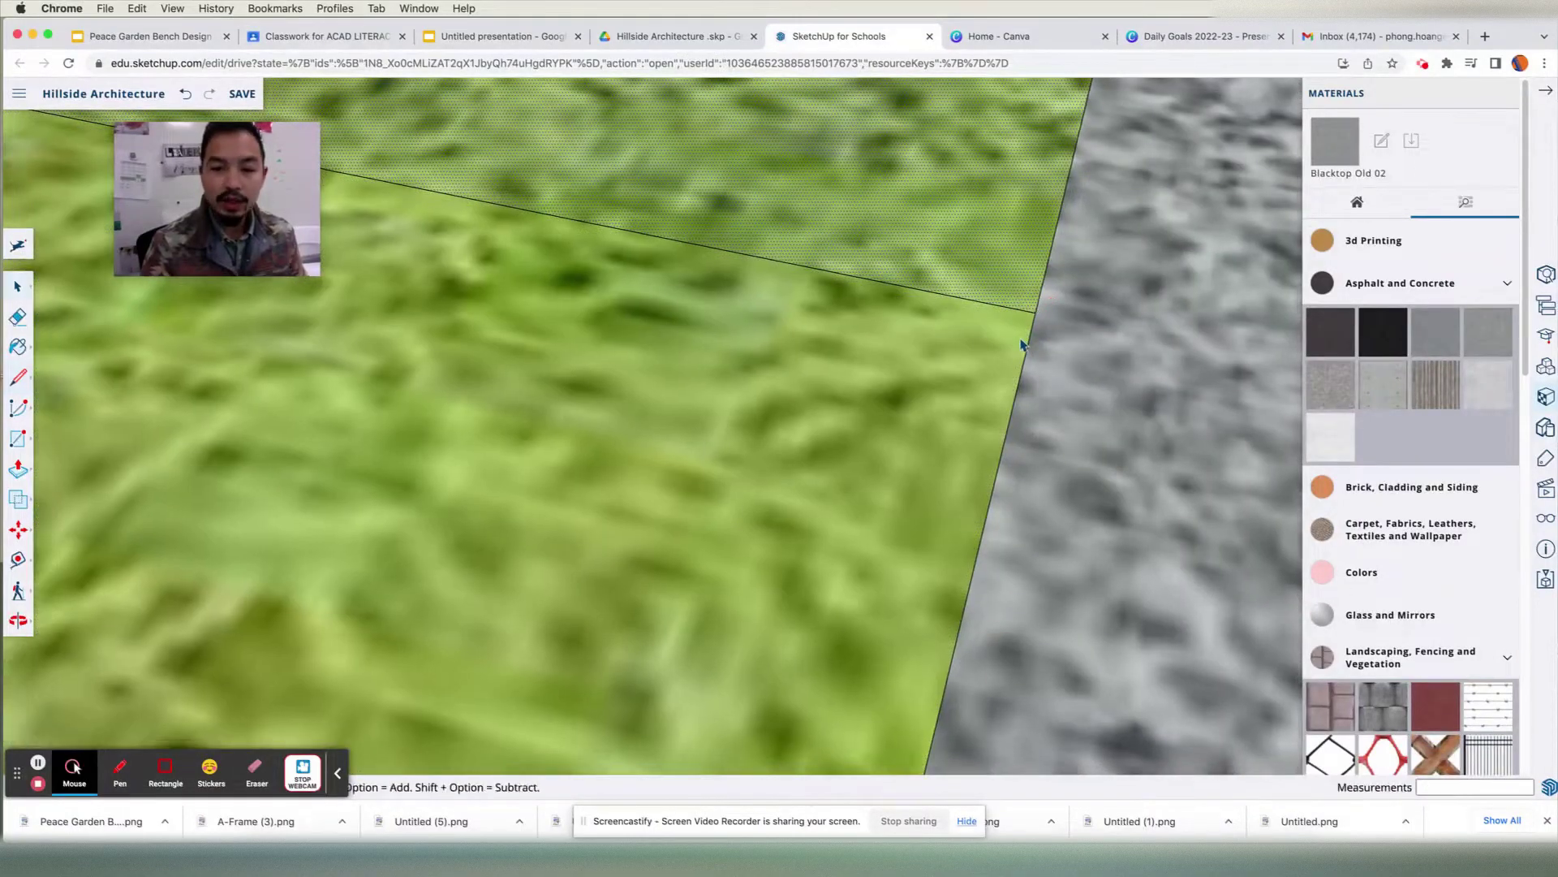
- Select the short driveway connecting the plot to the road and paint it with Blacktop Old 02
{"action": "scroll", "coordinate": [995, 355], "scroll_direction": "down", "scroll_amount": 5}
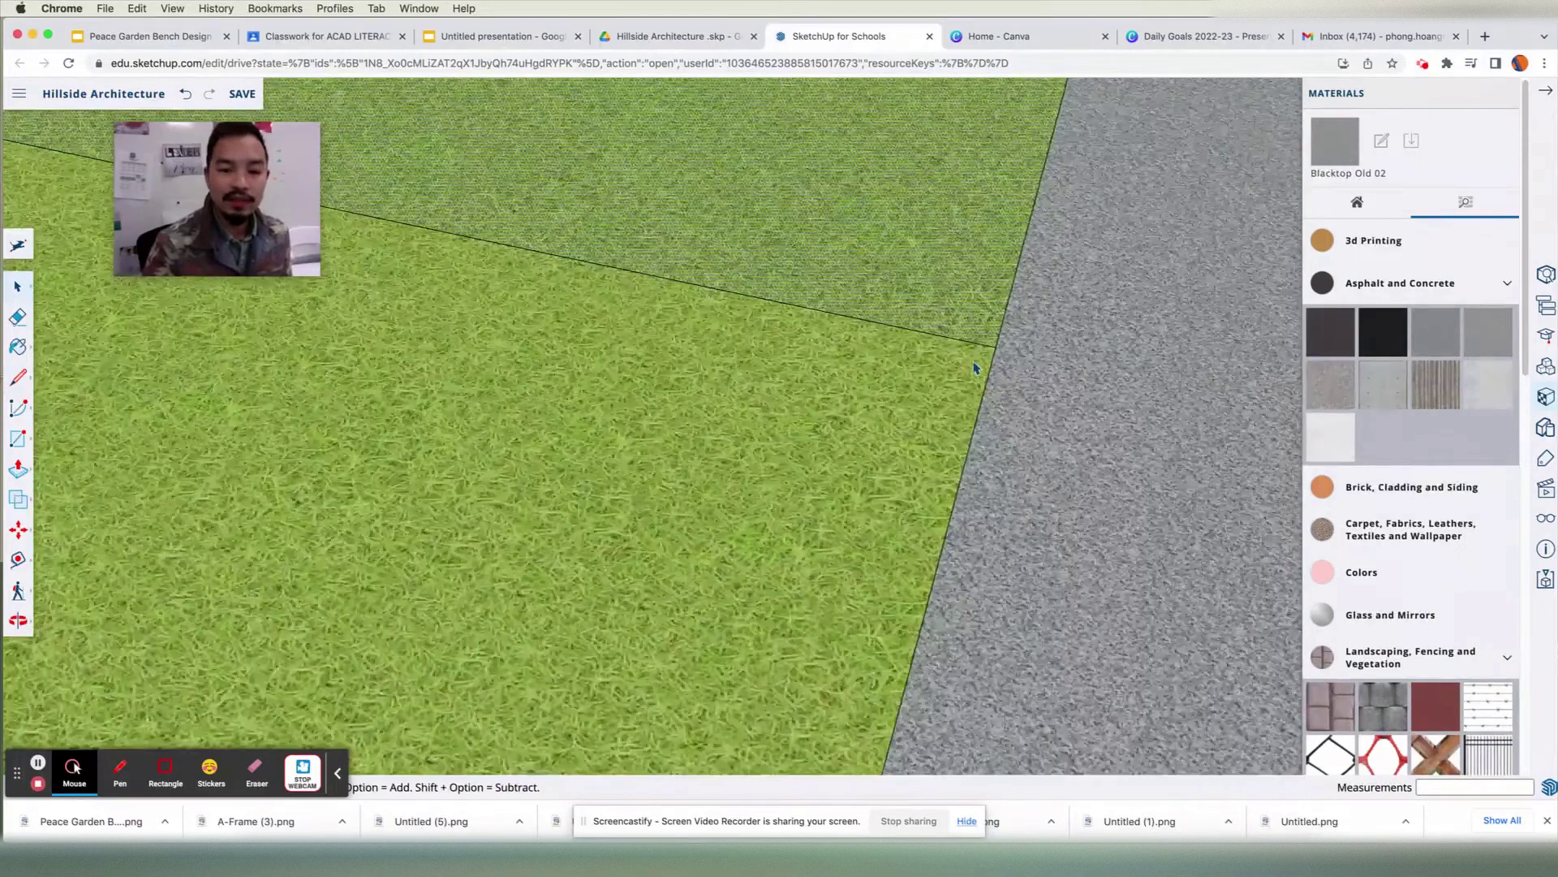
{"action": "scroll", "coordinate": [974, 367], "scroll_direction": "down", "scroll_amount": 4}
{"action": "left_click", "coordinate": [909, 407]}
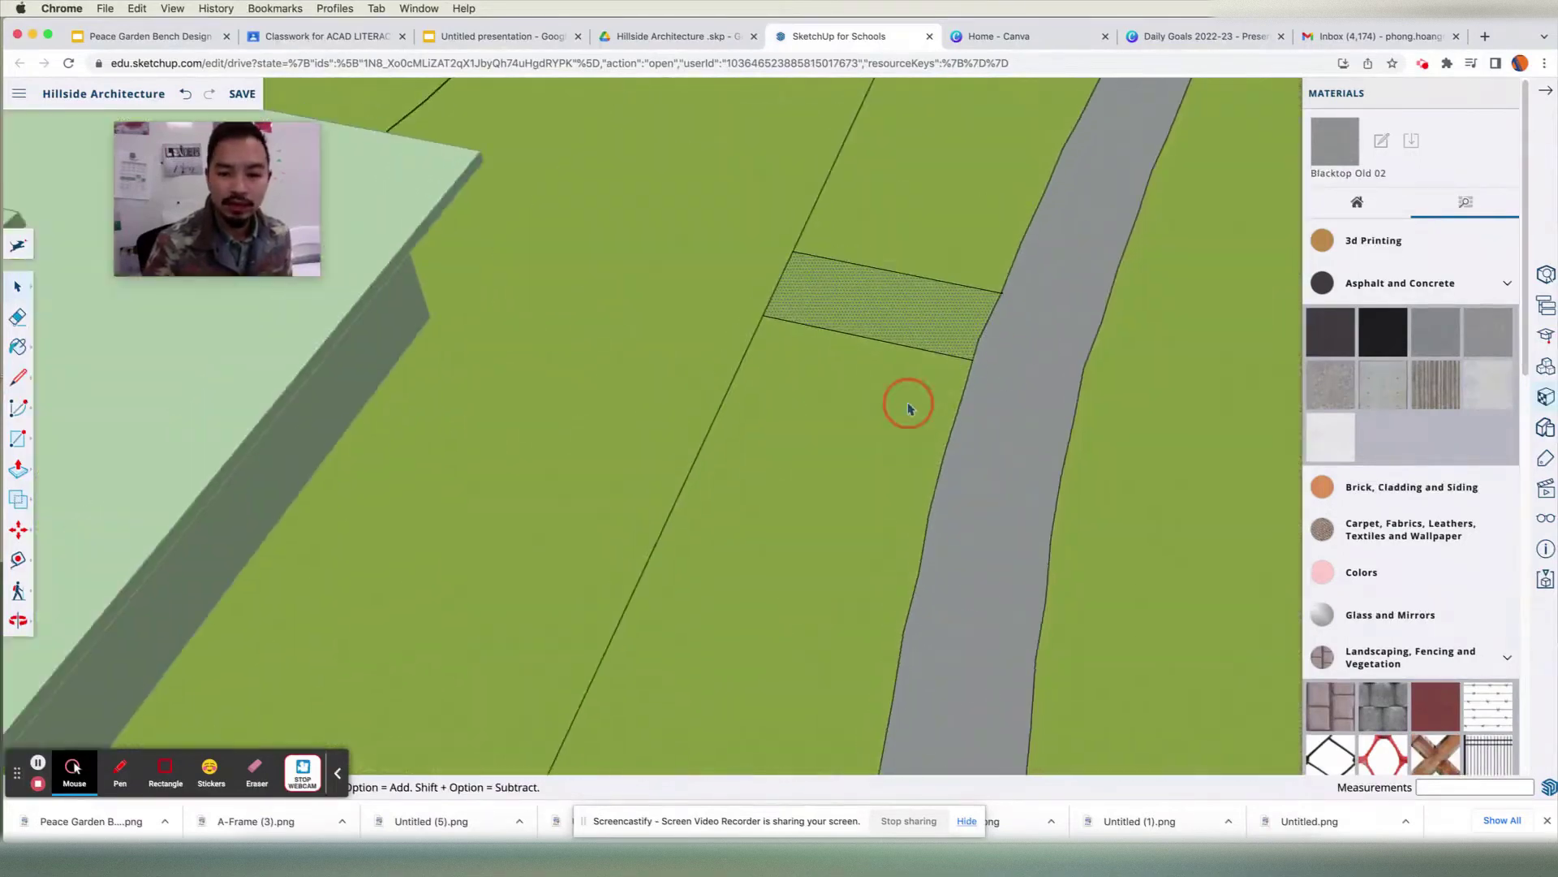
{"action": "left_click", "coordinate": [922, 318]}
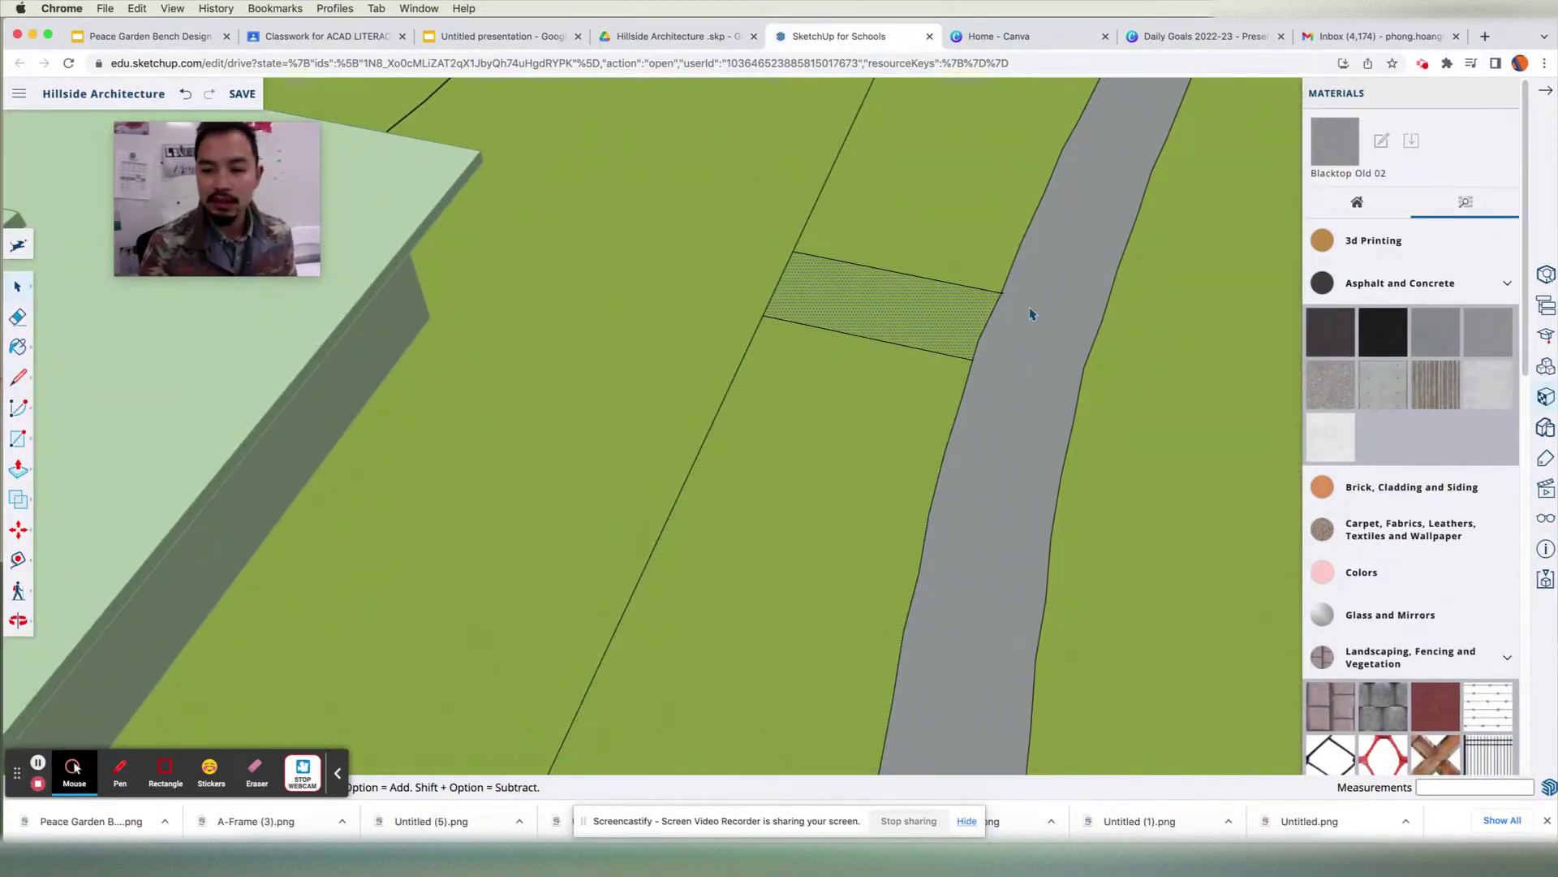
{"action": "left_click", "coordinate": [1484, 338]}
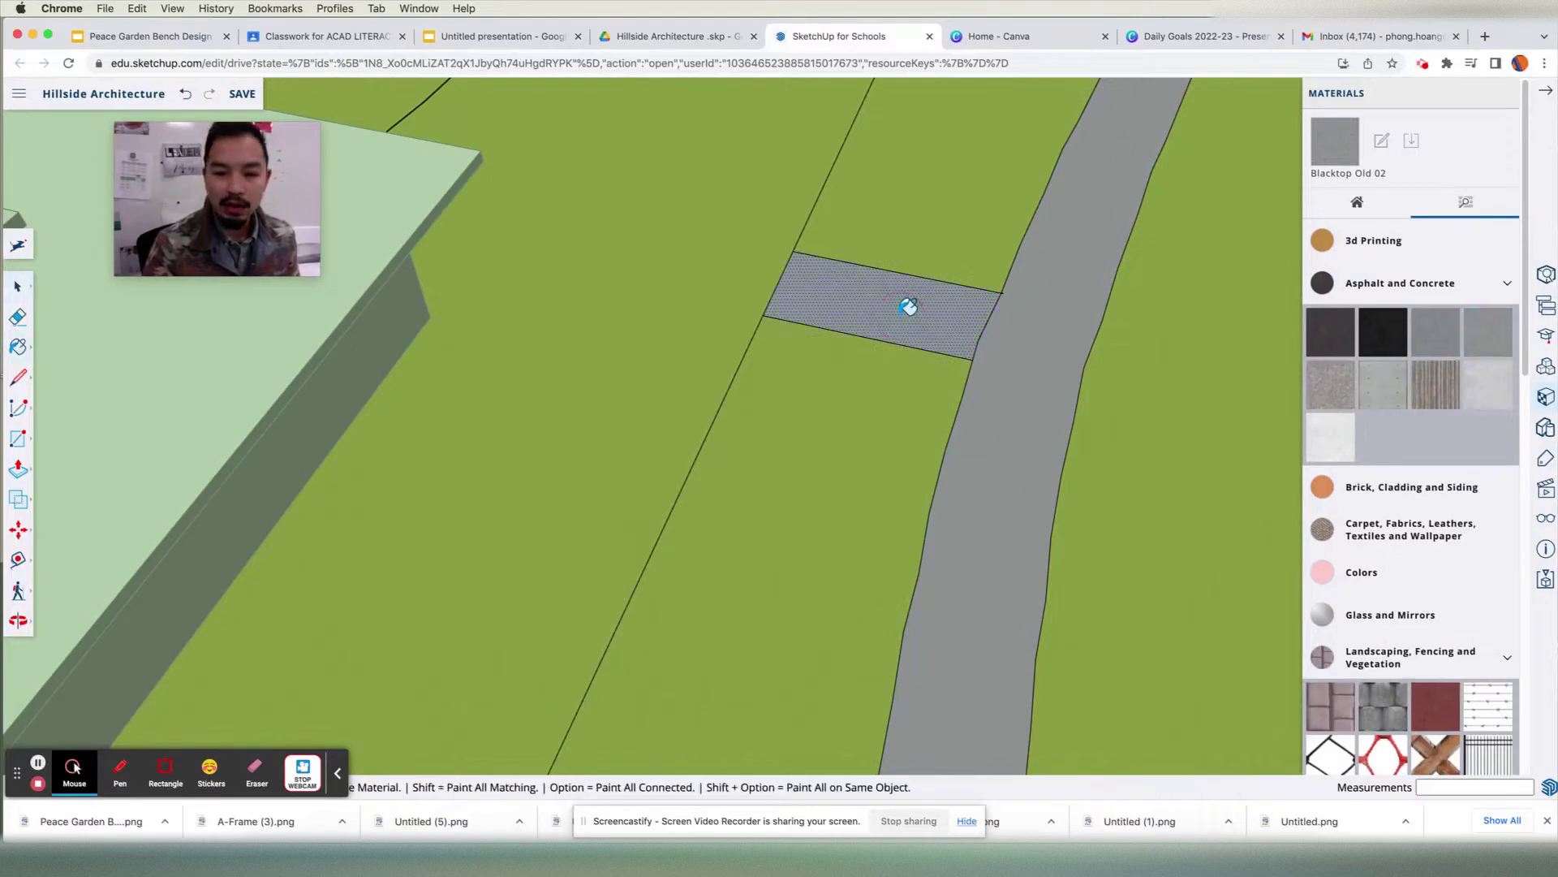
{"action": "key", "text": "space"}
- Select the grass plot around the building, between the terraced sand slope and the driveway
{"action": "scroll", "coordinate": [867, 375], "scroll_direction": "down", "scroll_amount": 4}
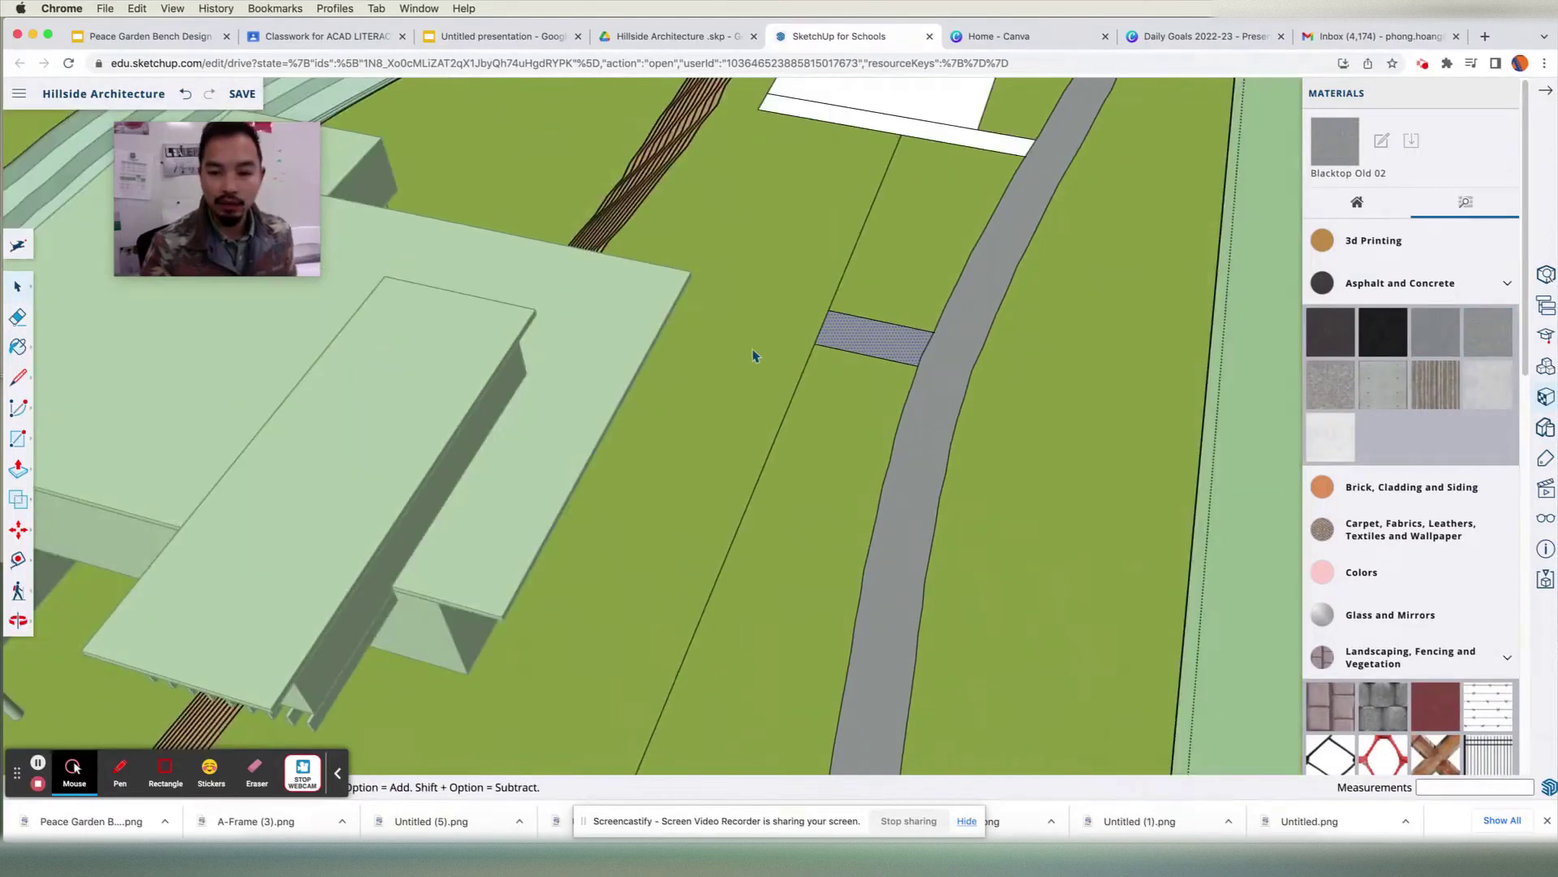
{"action": "scroll", "coordinate": [692, 407], "scroll_direction": "down", "scroll_amount": 3}
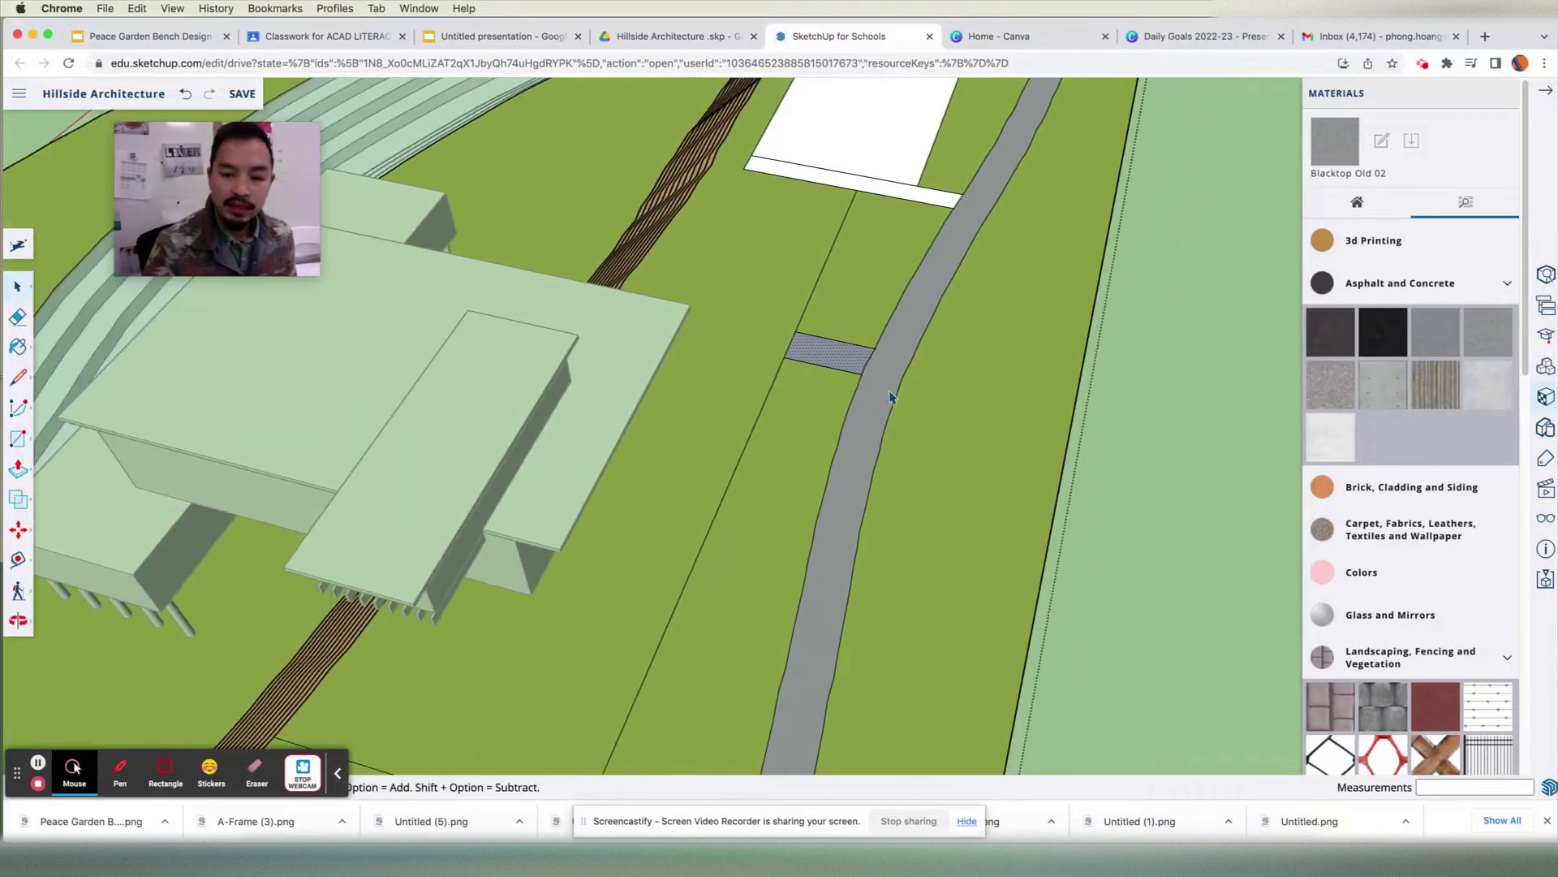
{"action": "middle_click_drag", "start_coordinate": [891, 397], "coordinate": [695, 400]}
{"action": "scroll", "coordinate": [807, 394], "scroll_direction": "down", "scroll_amount": 3}
{"action": "left_click", "coordinate": [690, 379]}
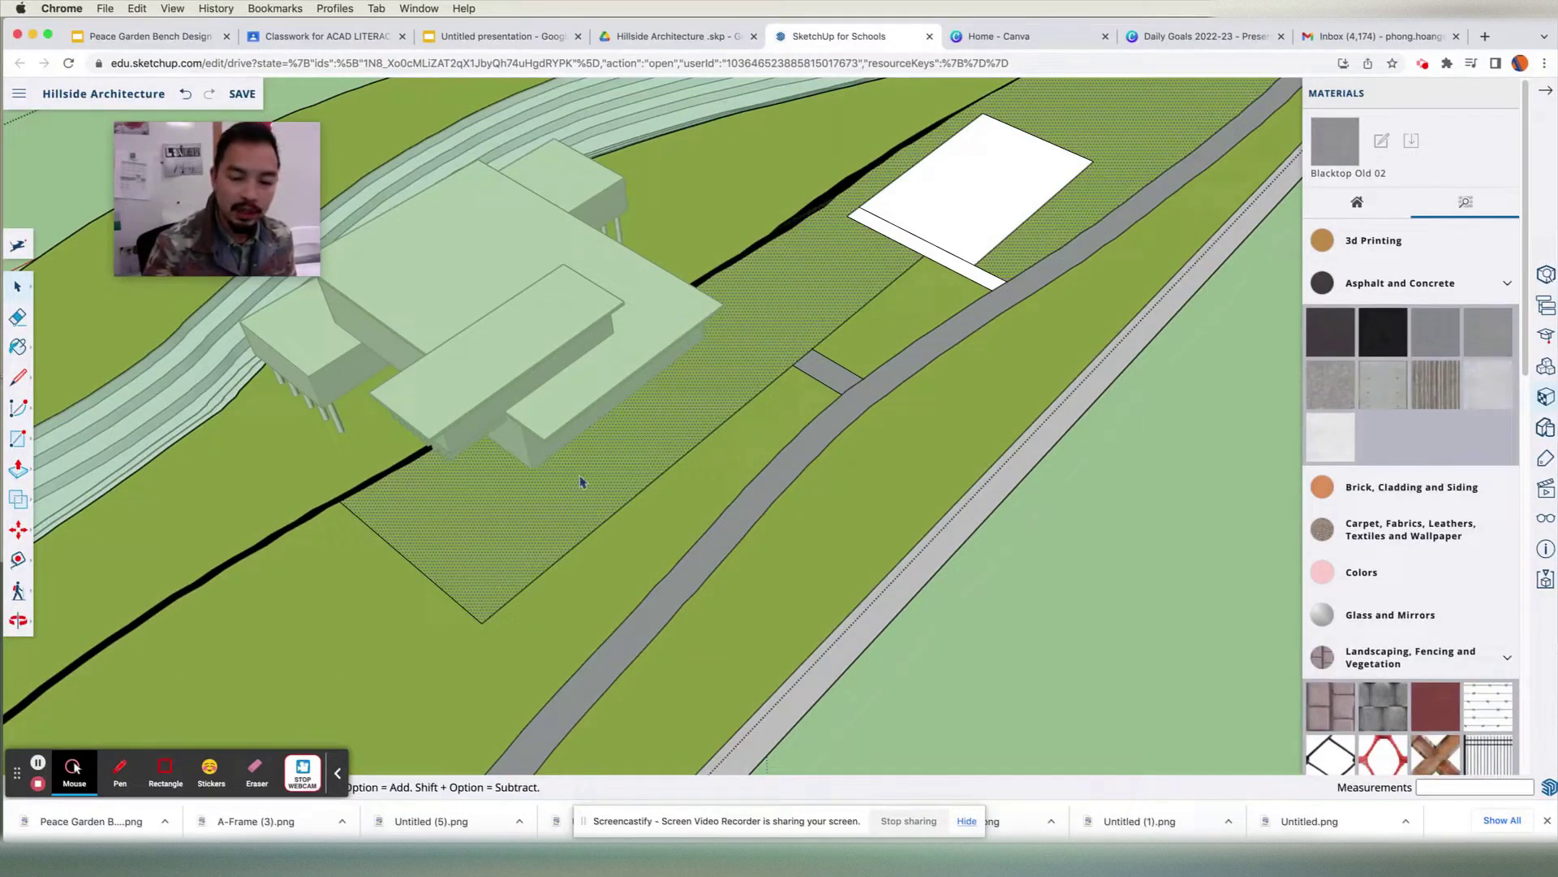
- Draw a line about 2 5/16" long joining the plot's boundary near the white pad's corner to the terraced slope's edge
{"action": "scroll", "coordinate": [828, 239], "scroll_direction": "up", "scroll_amount": 2}
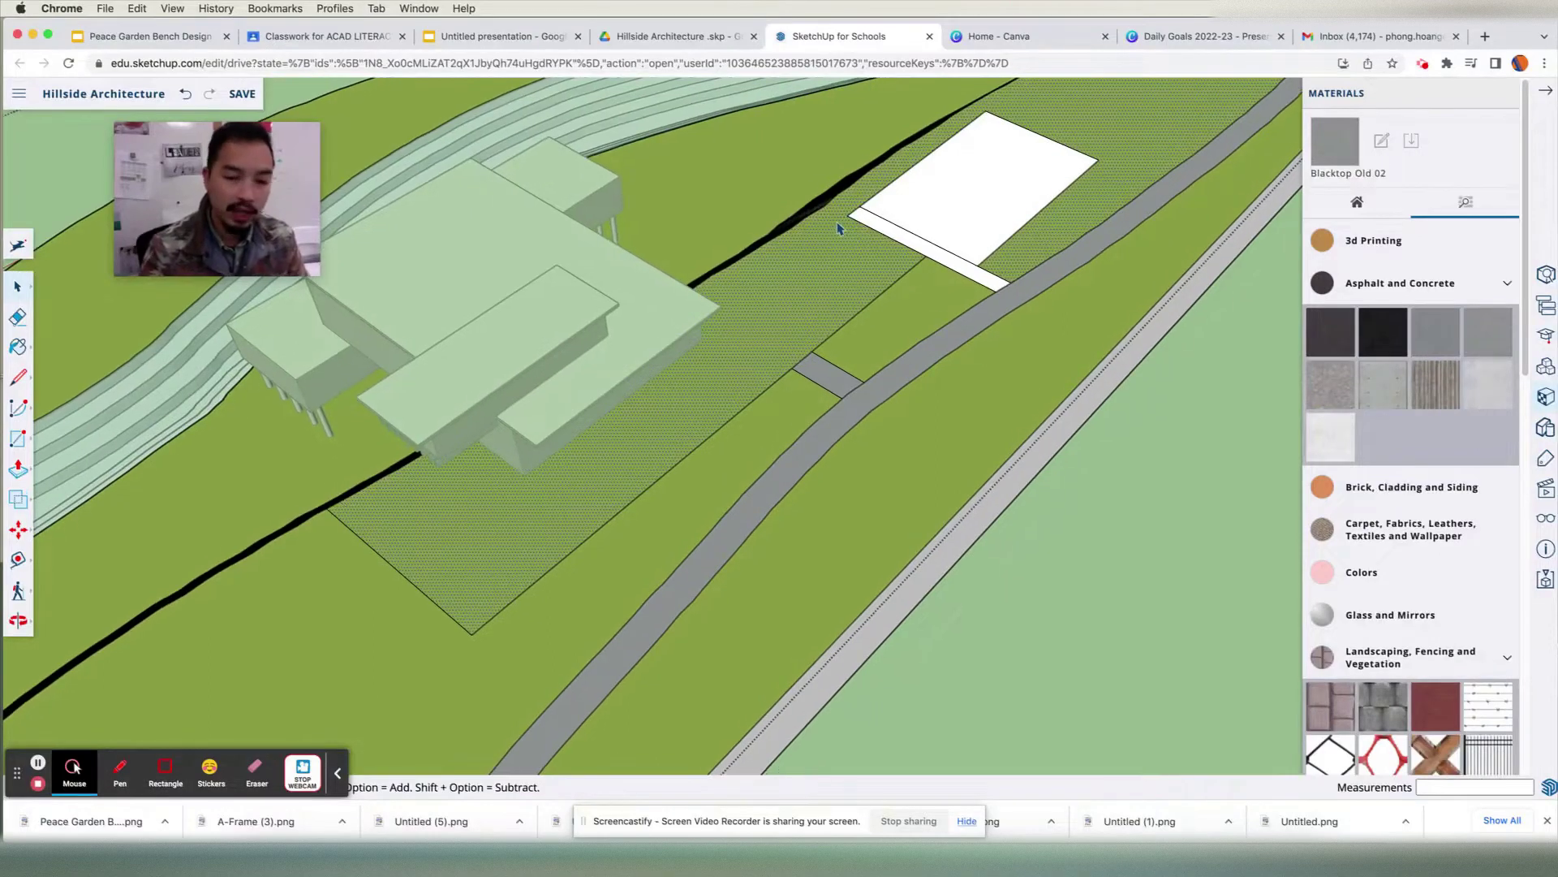
{"action": "key", "text": "l"}
{"action": "scroll", "coordinate": [850, 209], "scroll_direction": "up", "scroll_amount": 1}
{"action": "scroll", "coordinate": [850, 209], "scroll_direction": "up", "scroll_amount": 1}
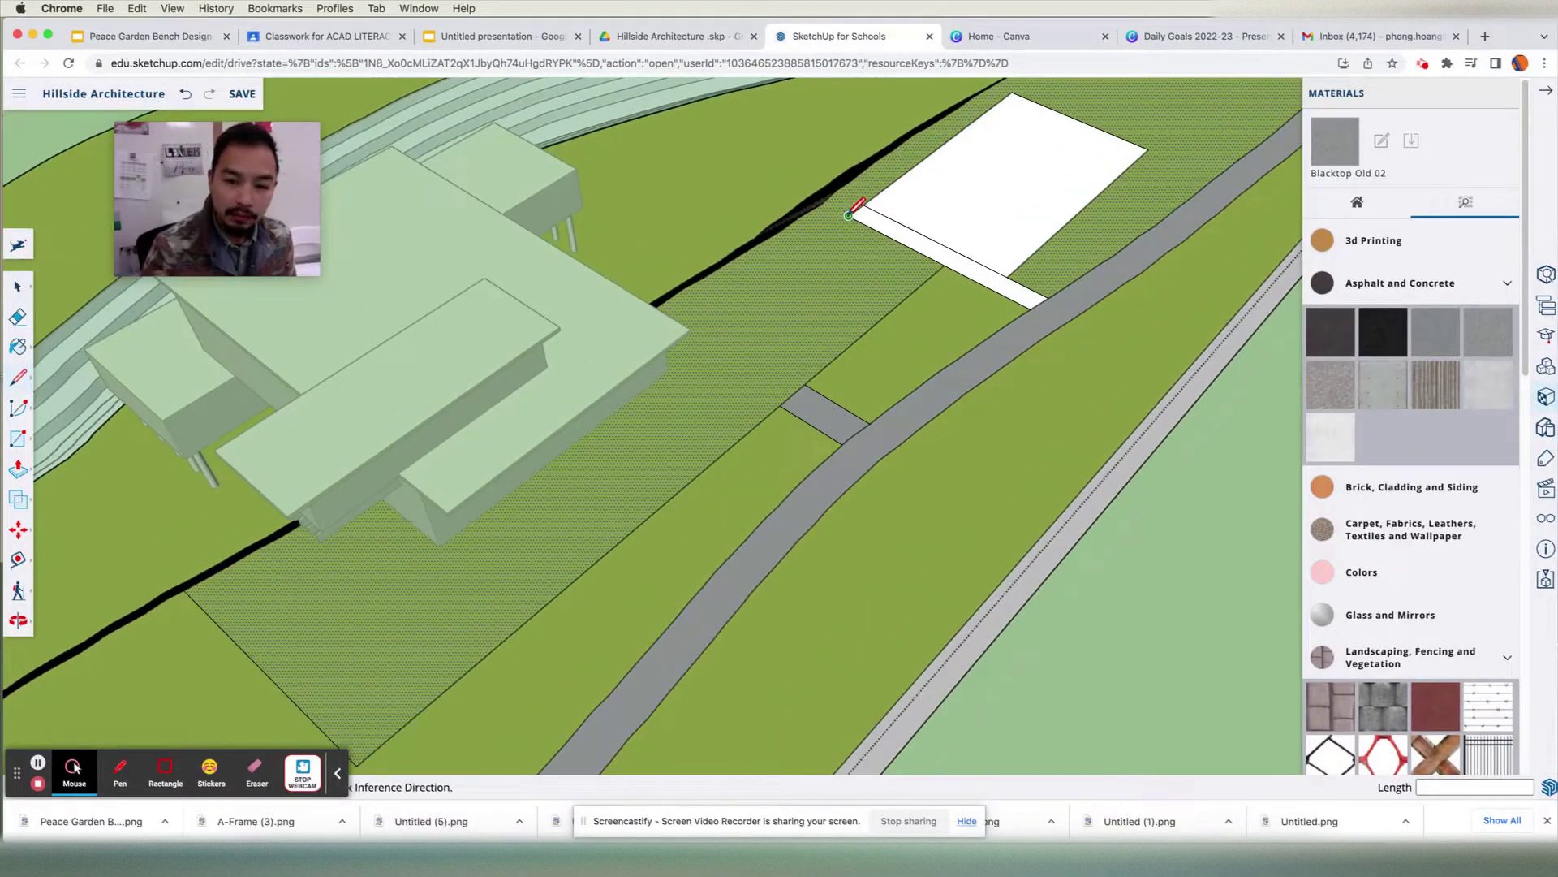
{"action": "left_click", "coordinate": [848, 215]}
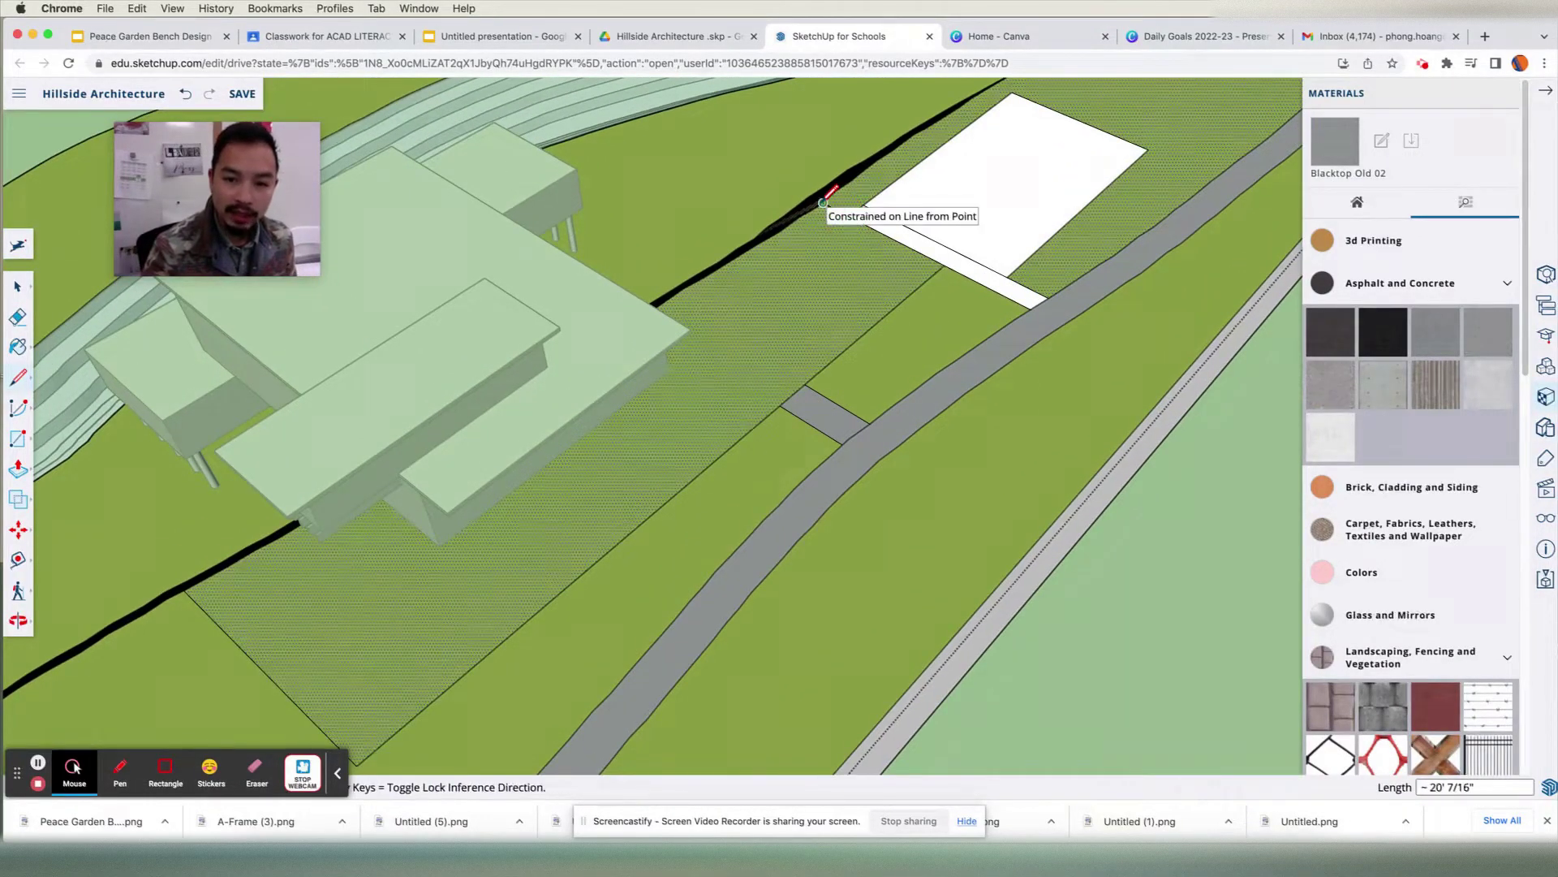
{"action": "scroll", "coordinate": [833, 194], "scroll_direction": "up", "scroll_amount": 5}
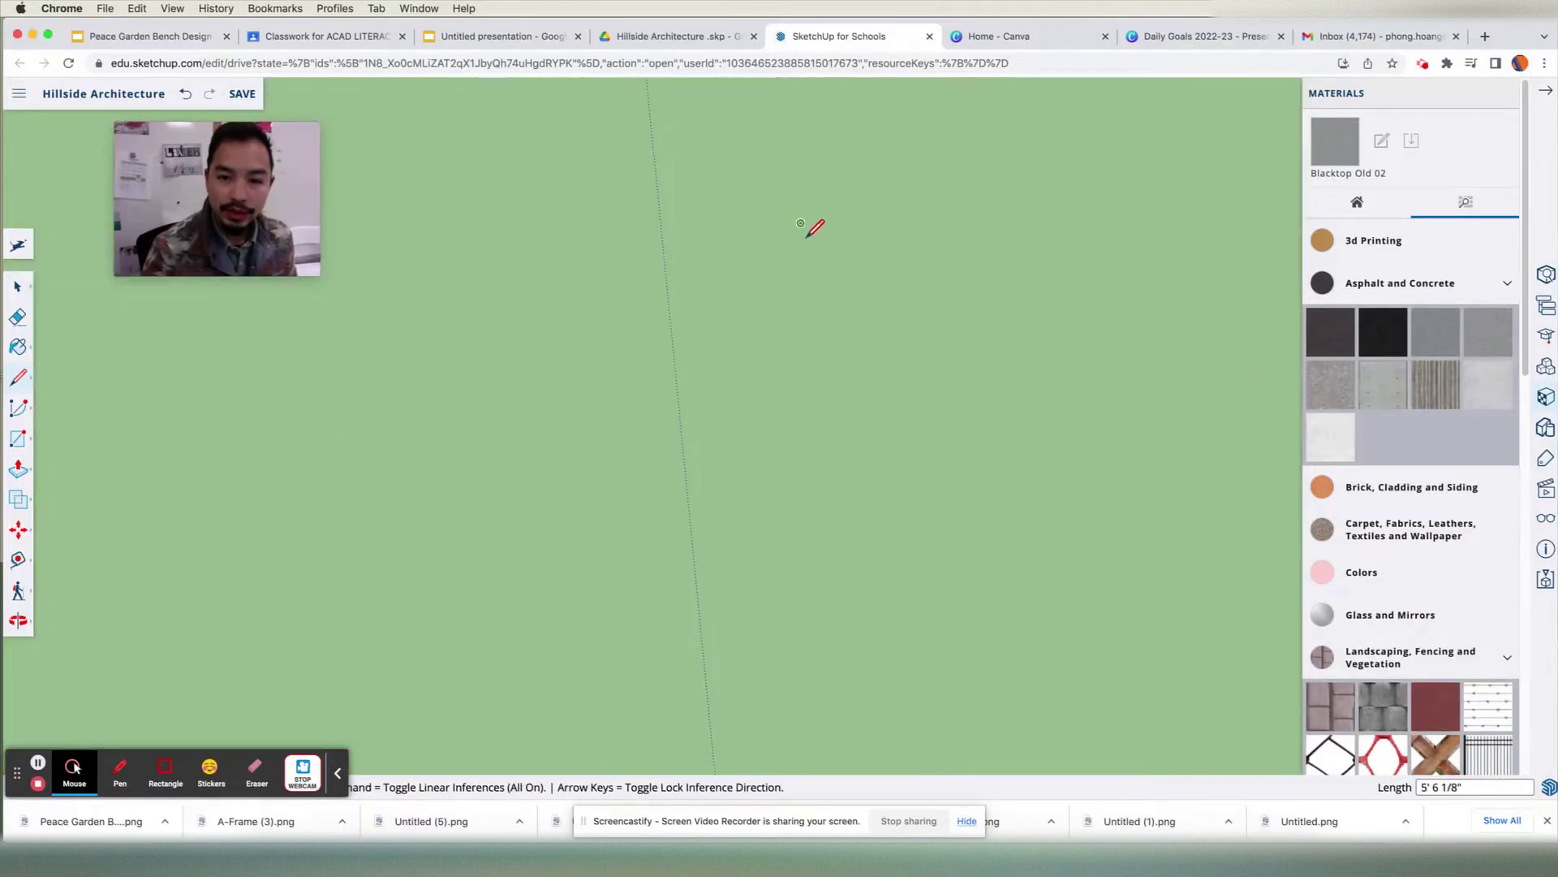
{"action": "scroll", "coordinate": [803, 268], "scroll_direction": "down", "scroll_amount": 5}
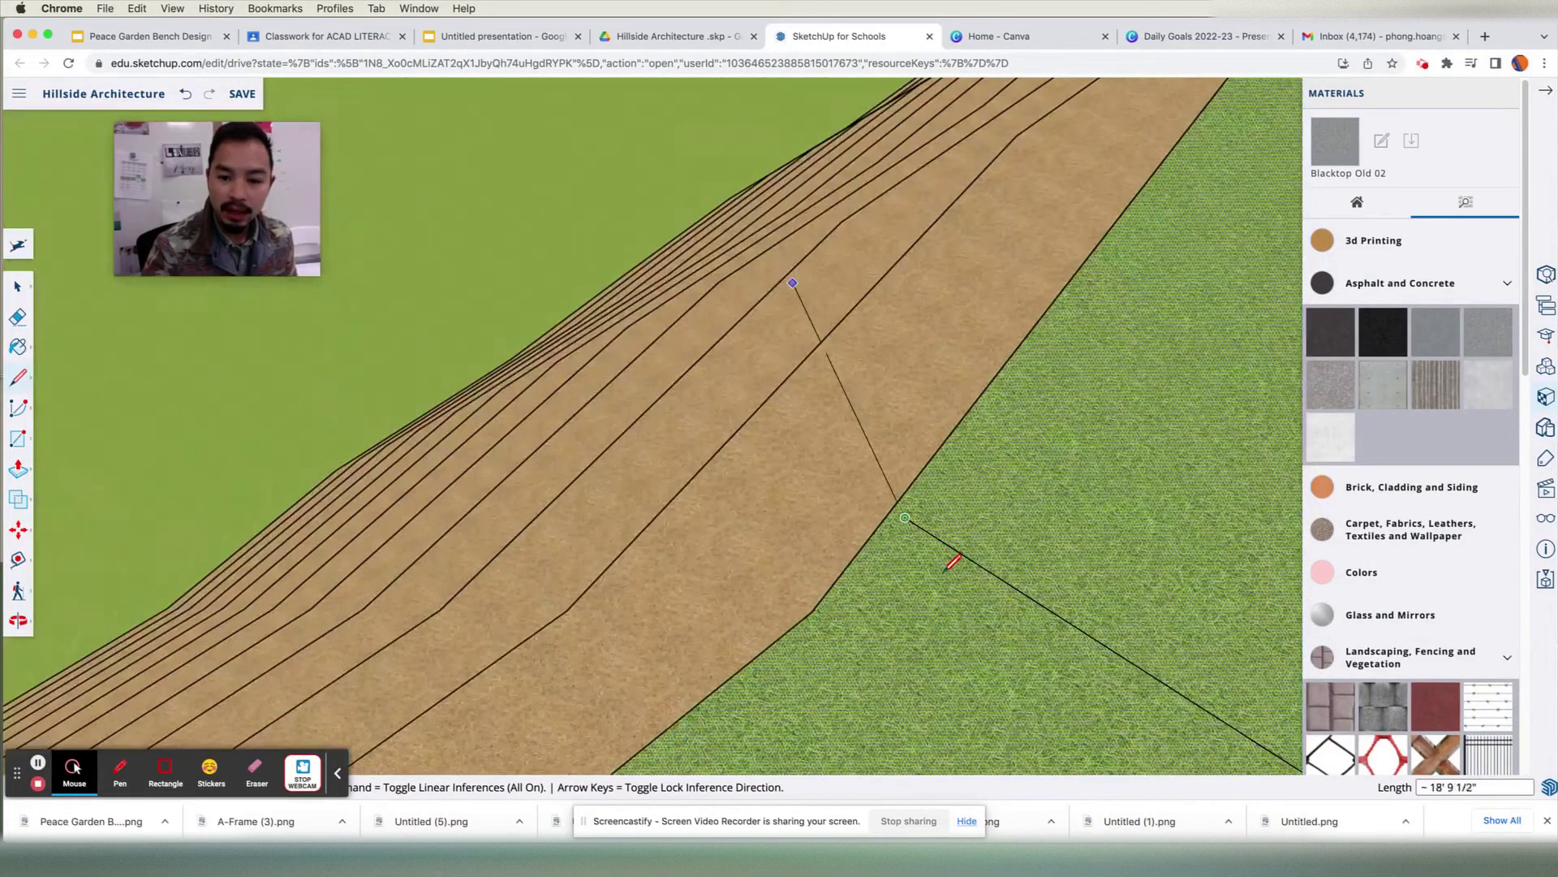
{"action": "left_click", "coordinate": [891, 510]}
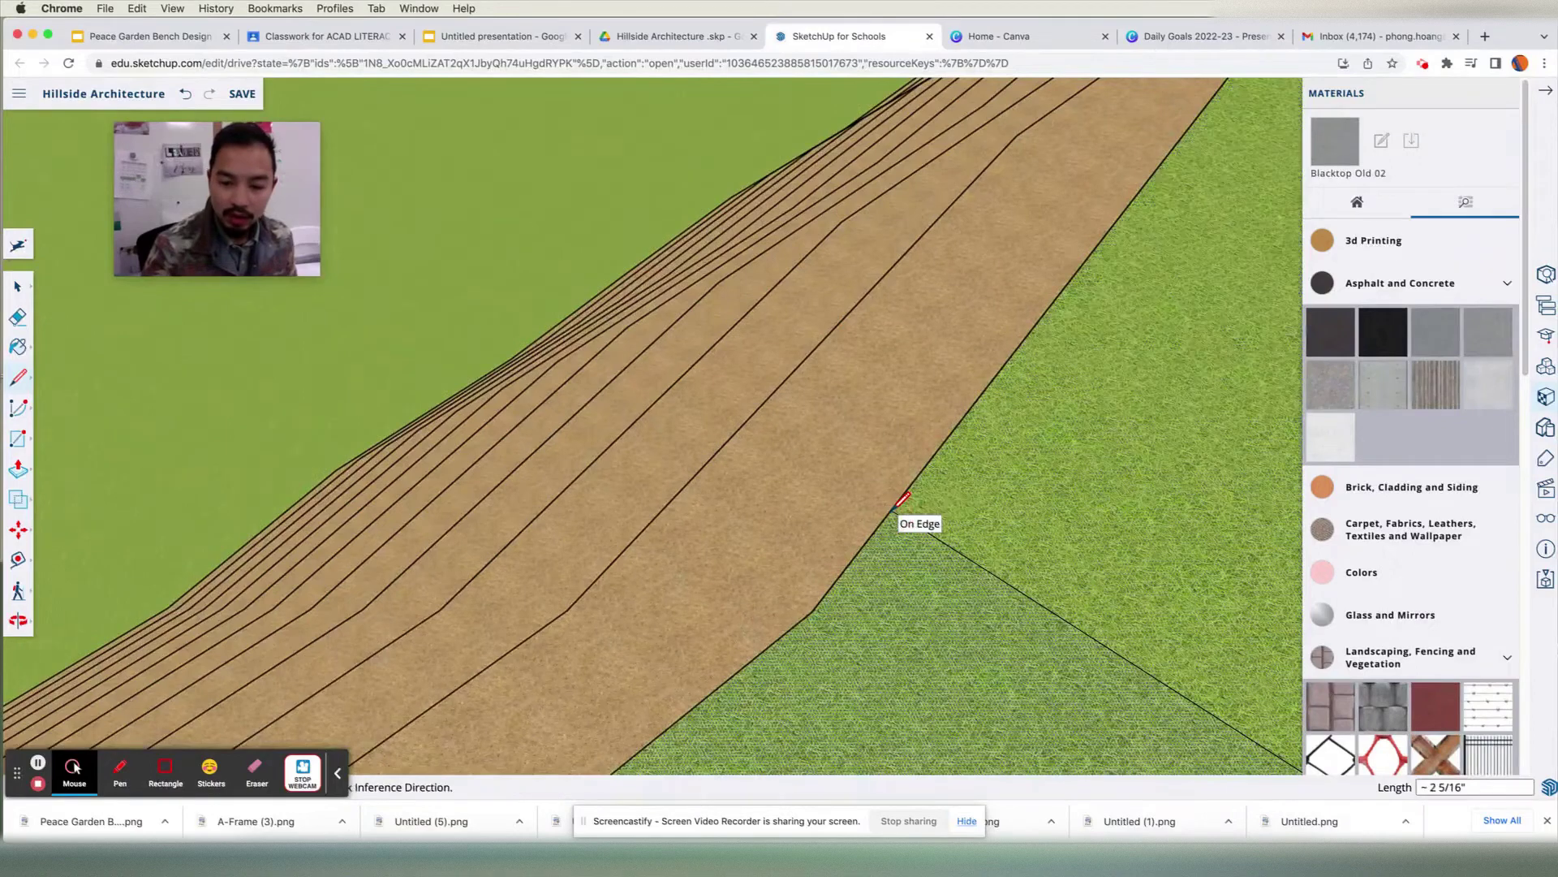
{"action": "scroll", "coordinate": [910, 396], "scroll_direction": "down", "scroll_amount": 5}
{"action": "scroll", "coordinate": [918, 386], "scroll_direction": "down", "scroll_amount": 8}
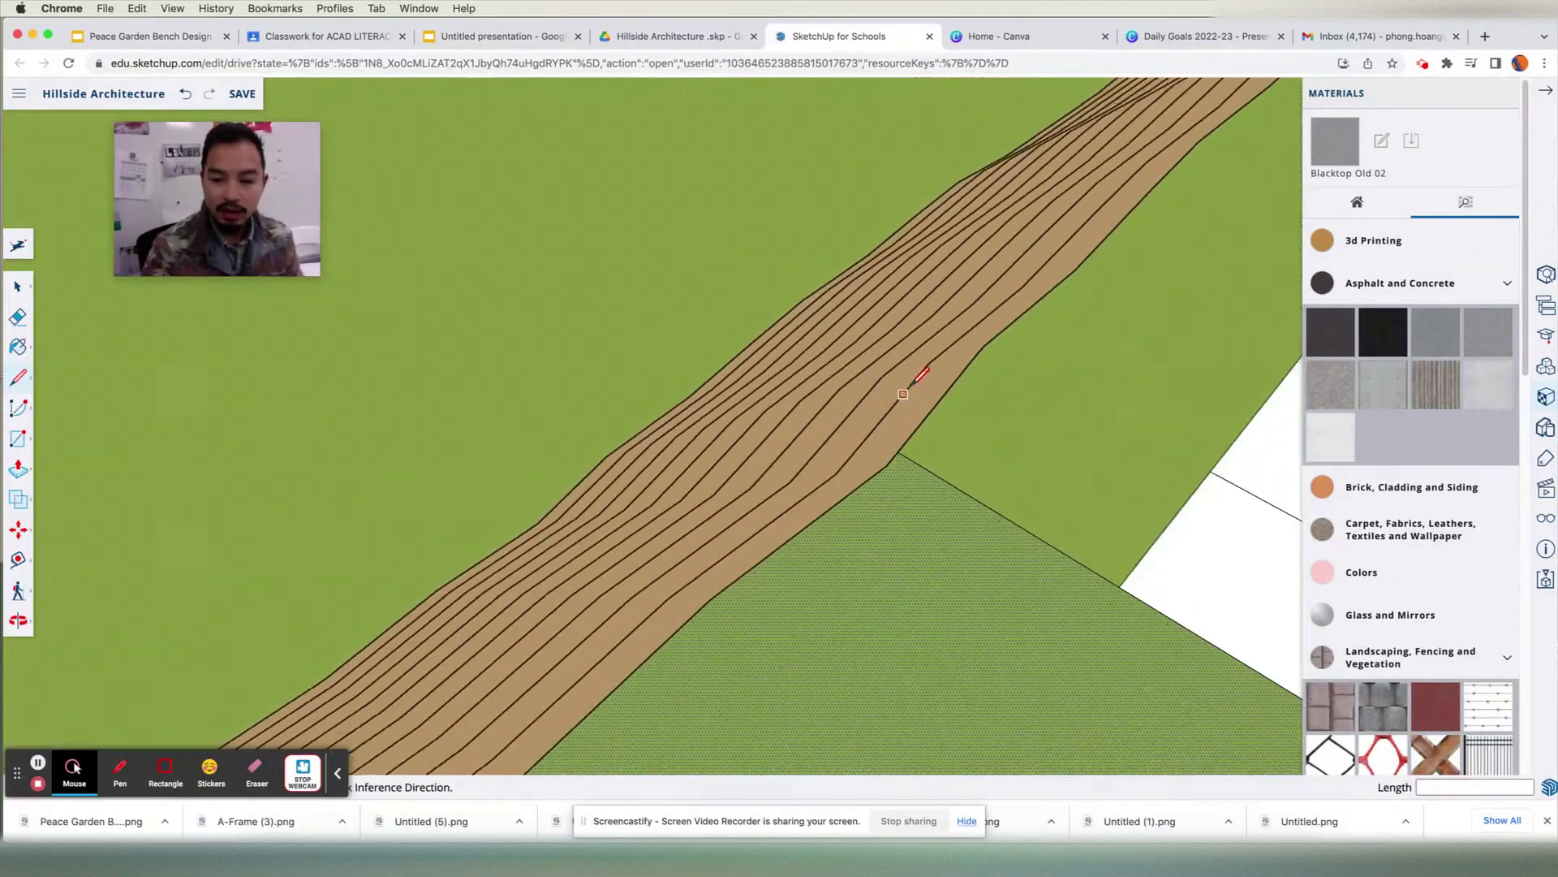
{"action": "scroll", "coordinate": [934, 382], "scroll_direction": "down", "scroll_amount": 3}
{"action": "key", "text": "space"}
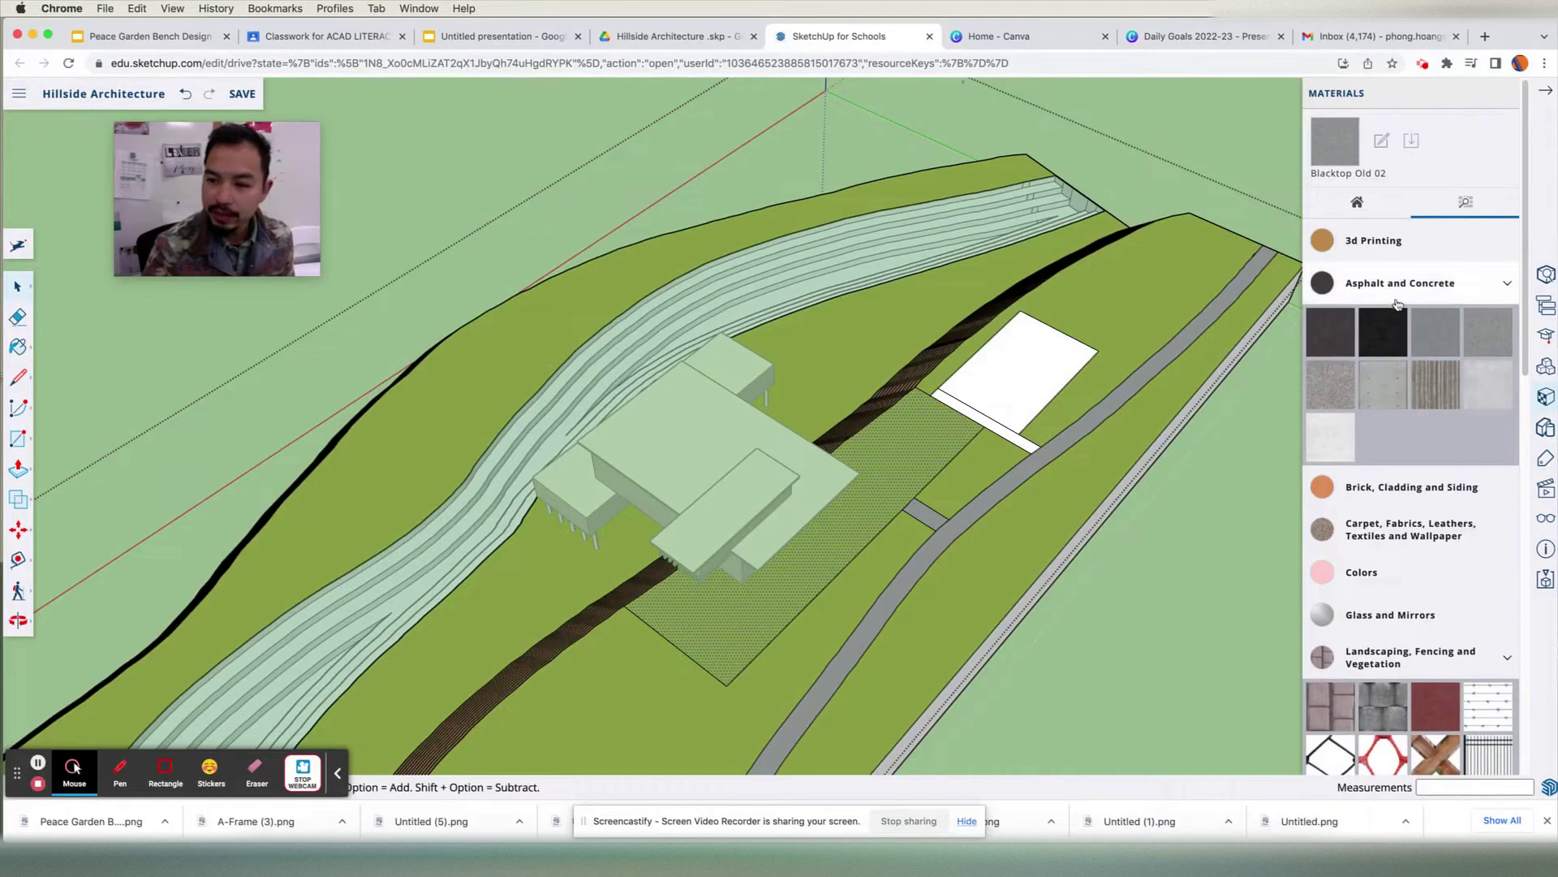
- Paint the plot around the building with Brick Antique 01 from the Brick, Cladding and Siding collection
{"action": "left_click", "coordinate": [1397, 488]}
{"action": "scroll", "coordinate": [1412, 487], "scroll_direction": "down", "scroll_amount": 2}
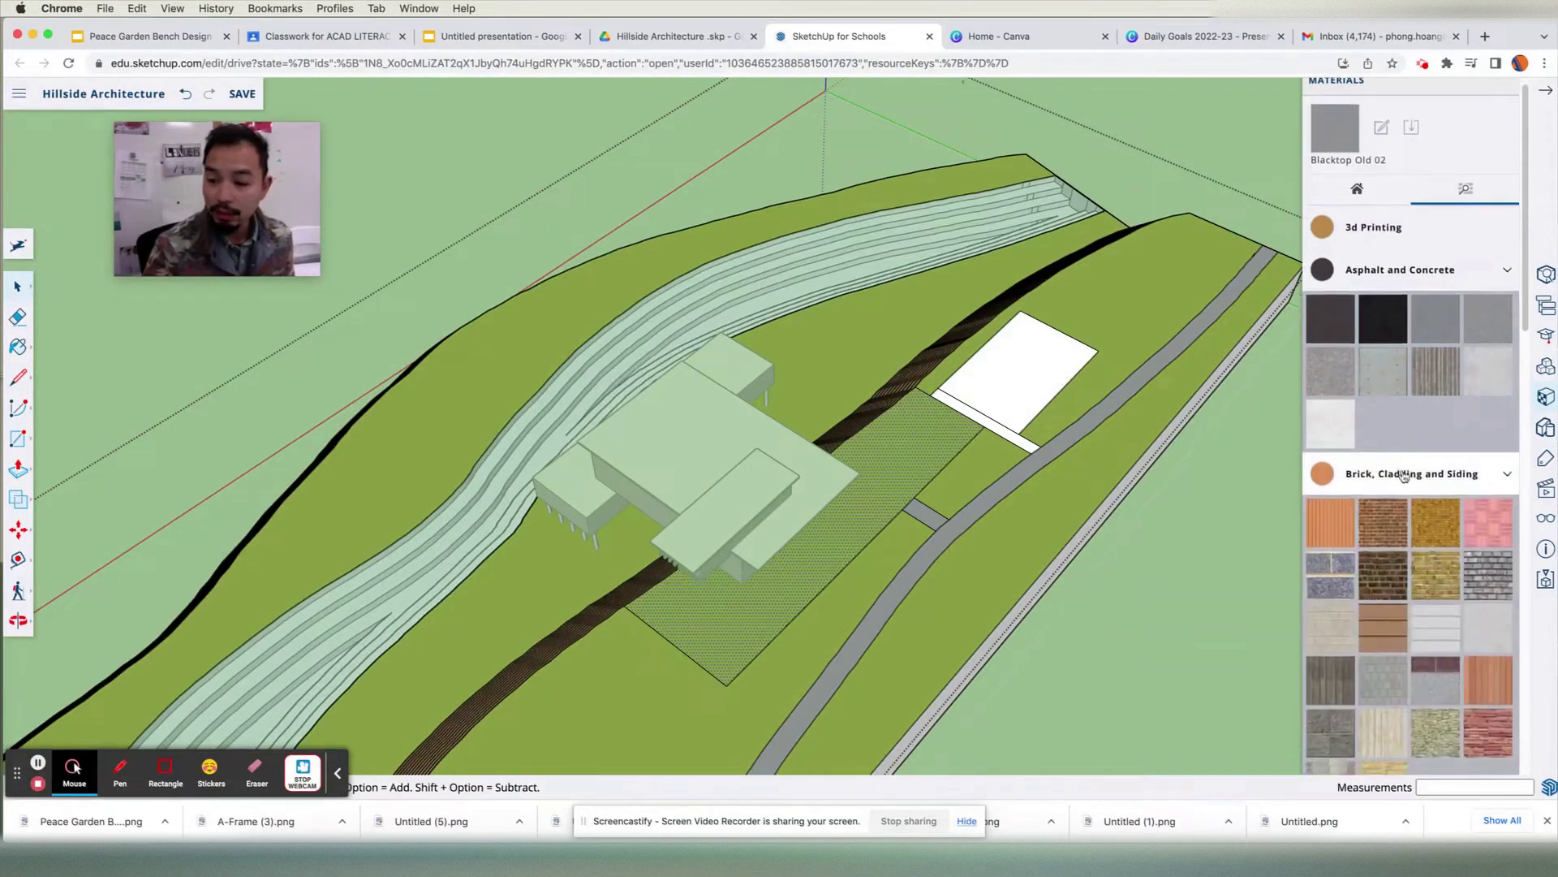
{"action": "left_click", "coordinate": [1369, 475]}
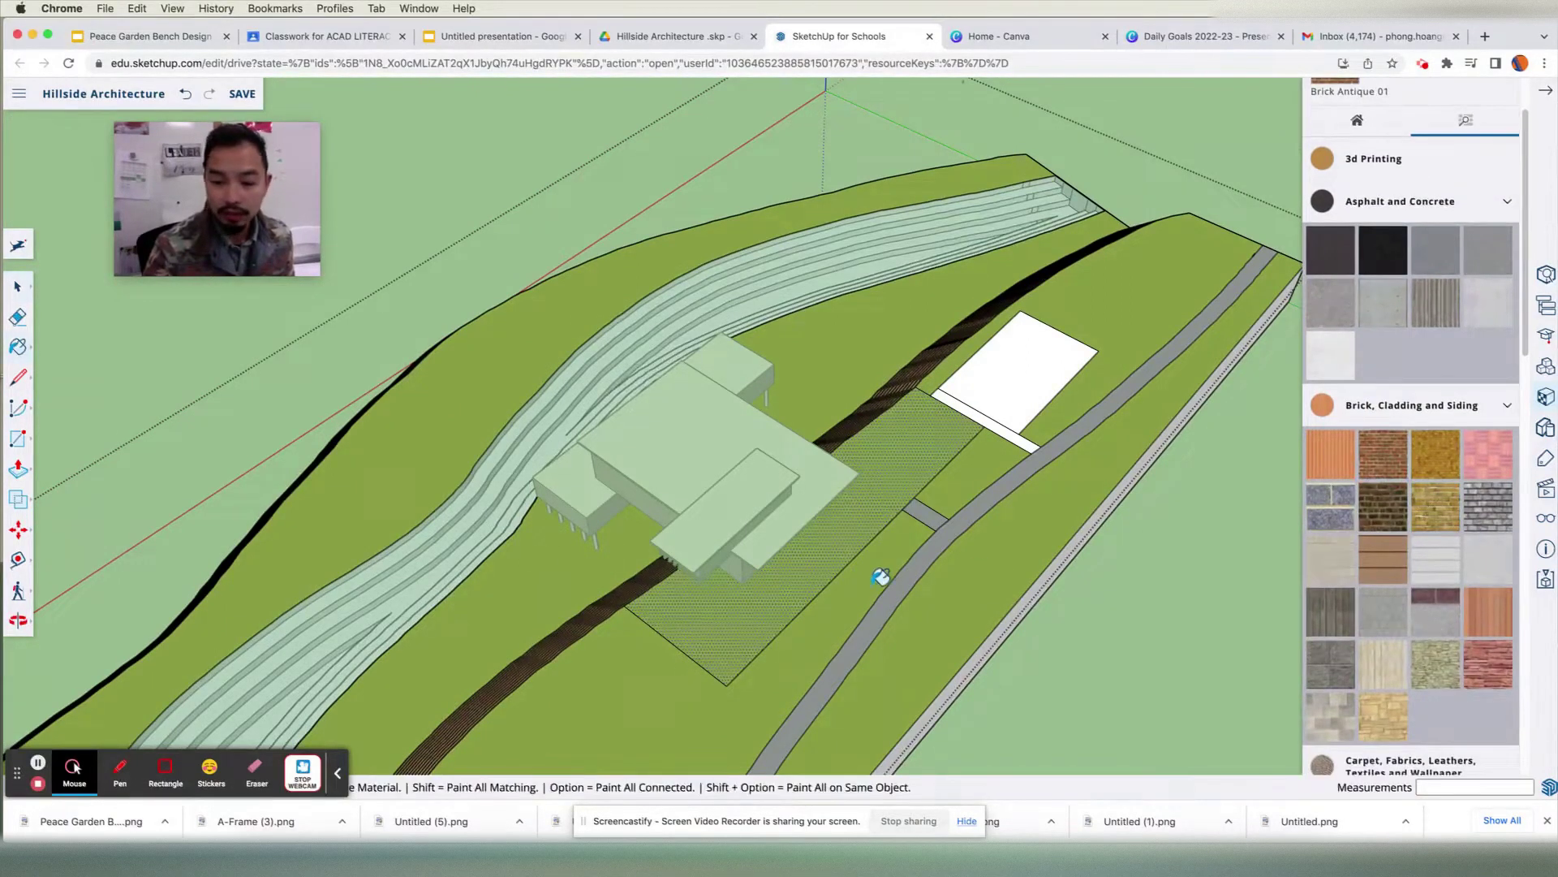
{"action": "left_click", "coordinate": [859, 552]}
- Repaint the plot around the building with a greyish paver material from the Landscaping, Fencing and Vegetation collection
{"action": "scroll", "coordinate": [1517, 594], "scroll_direction": "down", "scroll_amount": 5}
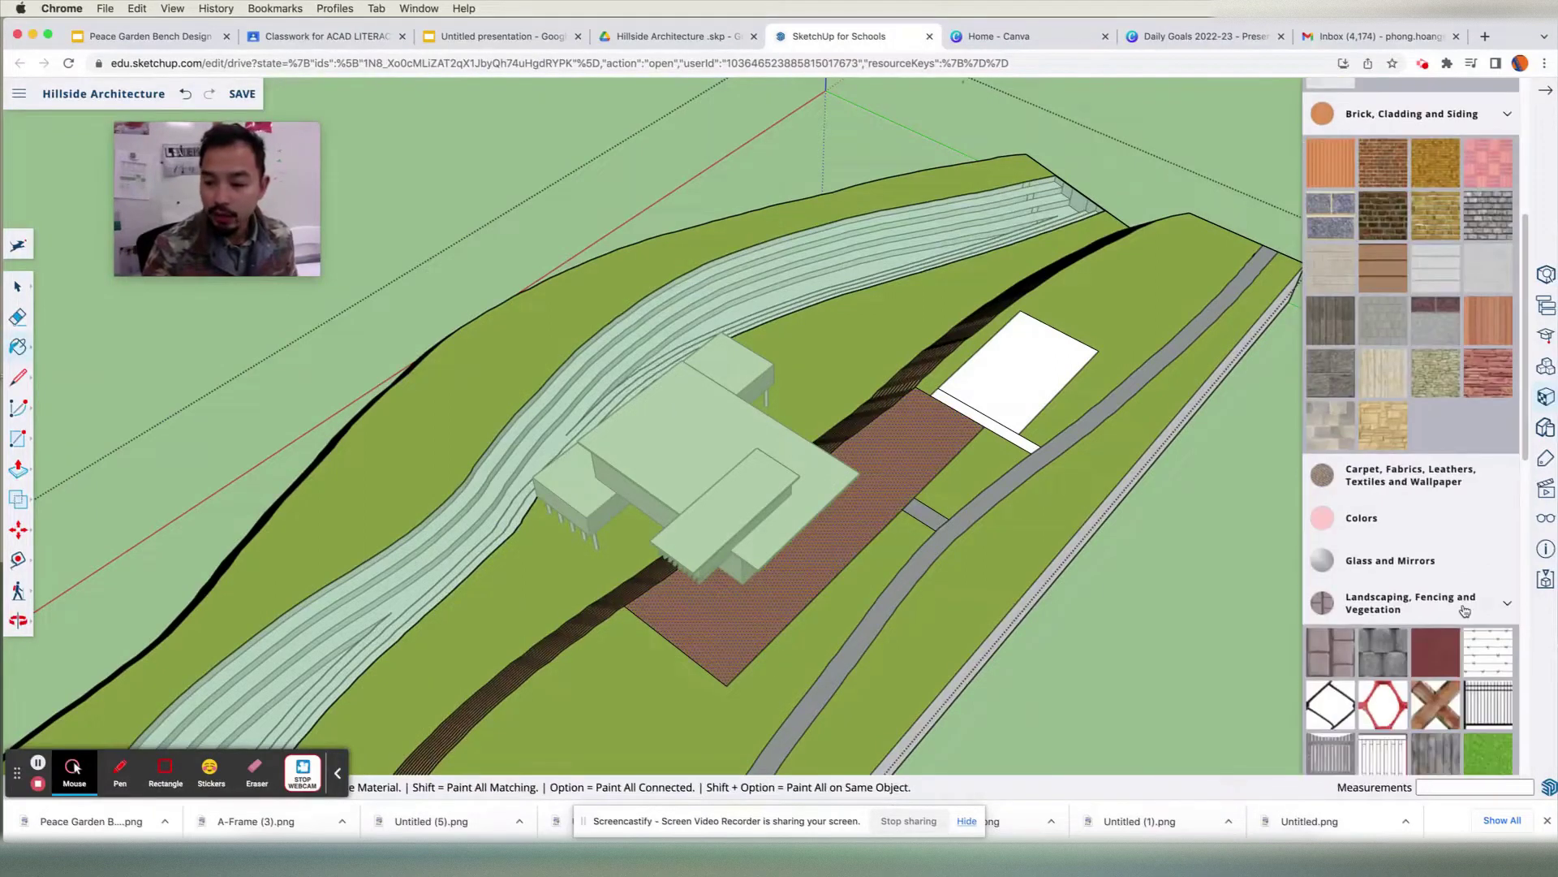
{"action": "left_click", "coordinate": [888, 492]}
{"action": "key", "text": "space"}
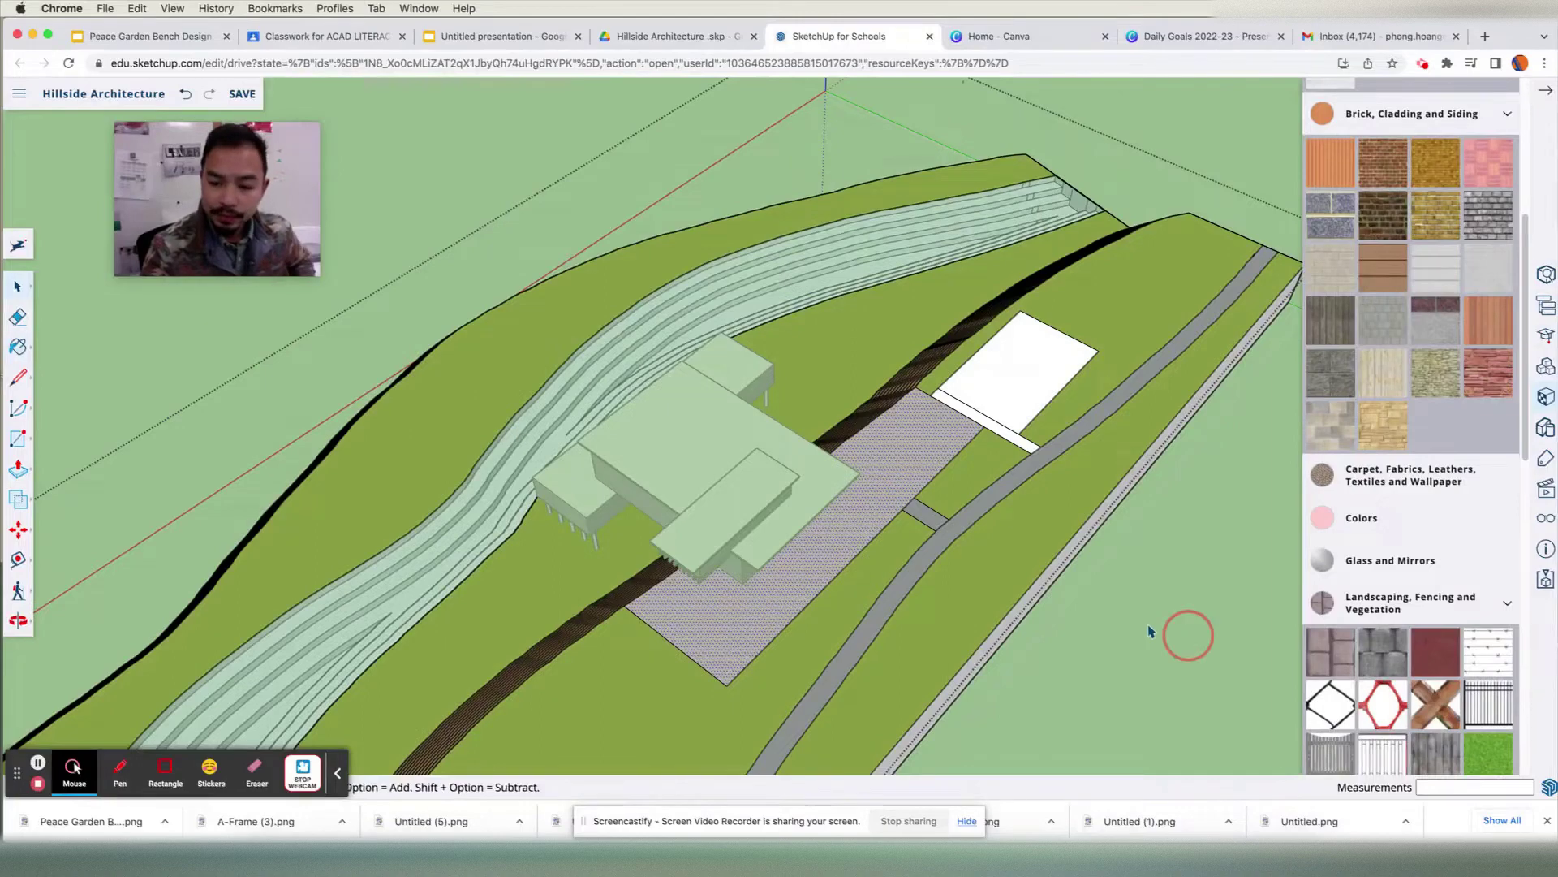
- Examine the paver and grass textures up close around the building plot, and the whole painted terrain from the river side
{"action": "scroll", "coordinate": [887, 575], "scroll_direction": "up", "scroll_amount": 1}
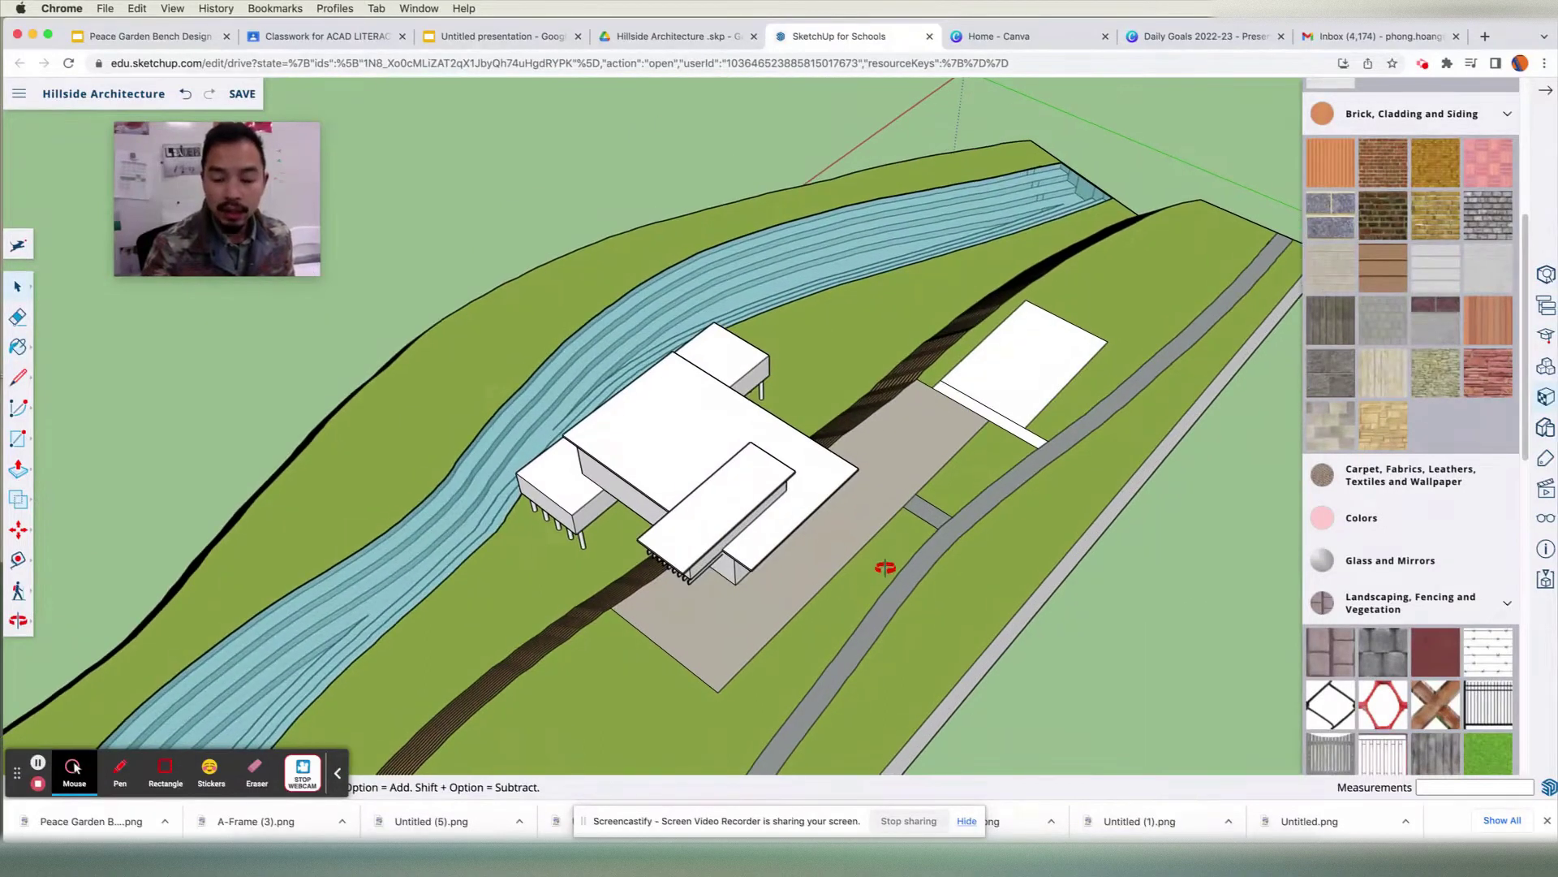
{"action": "middle_click_drag", "start_coordinate": [886, 568], "coordinate": [921, 543]}
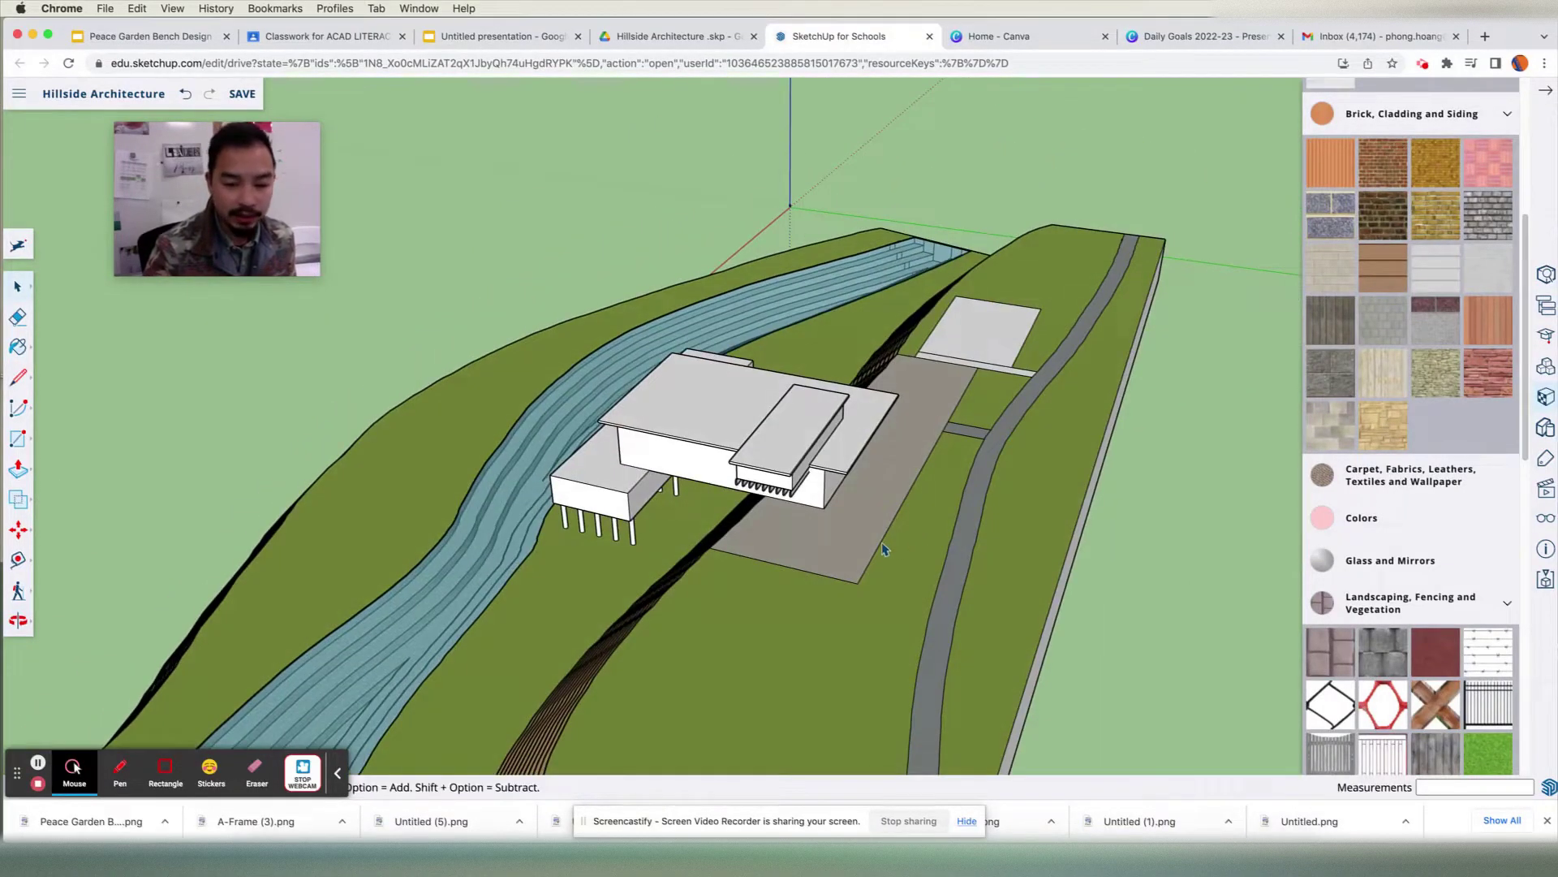
{"action": "scroll", "coordinate": [884, 550], "scroll_direction": "up", "scroll_amount": 10}
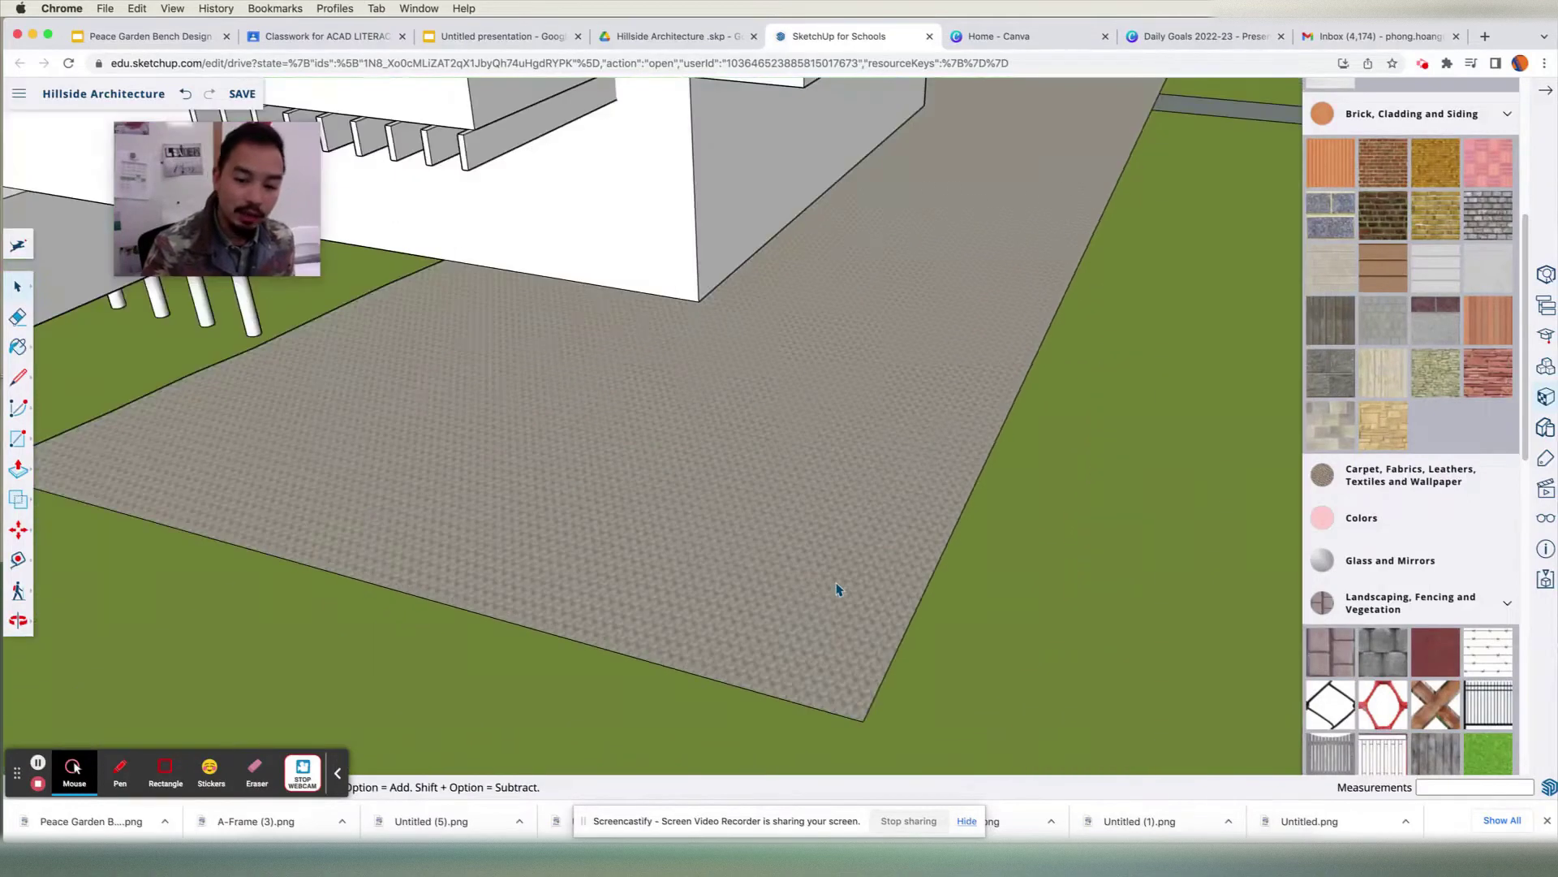
{"action": "scroll", "coordinate": [837, 583], "scroll_direction": "up", "scroll_amount": 10}
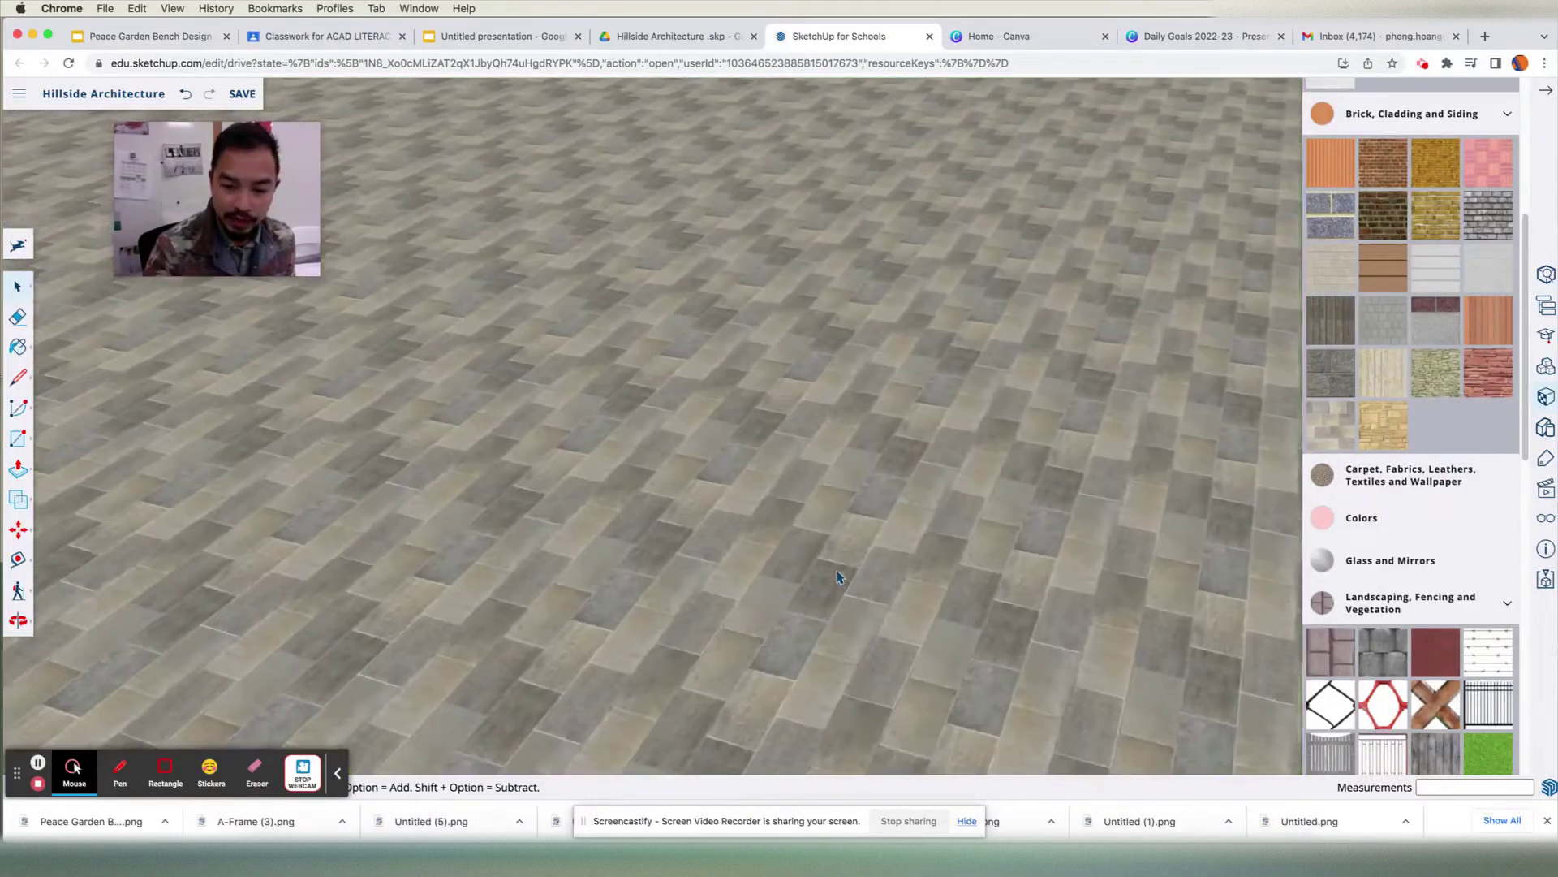
{"action": "middle_click_drag", "start_coordinate": [845, 528], "coordinate": [877, 316]}
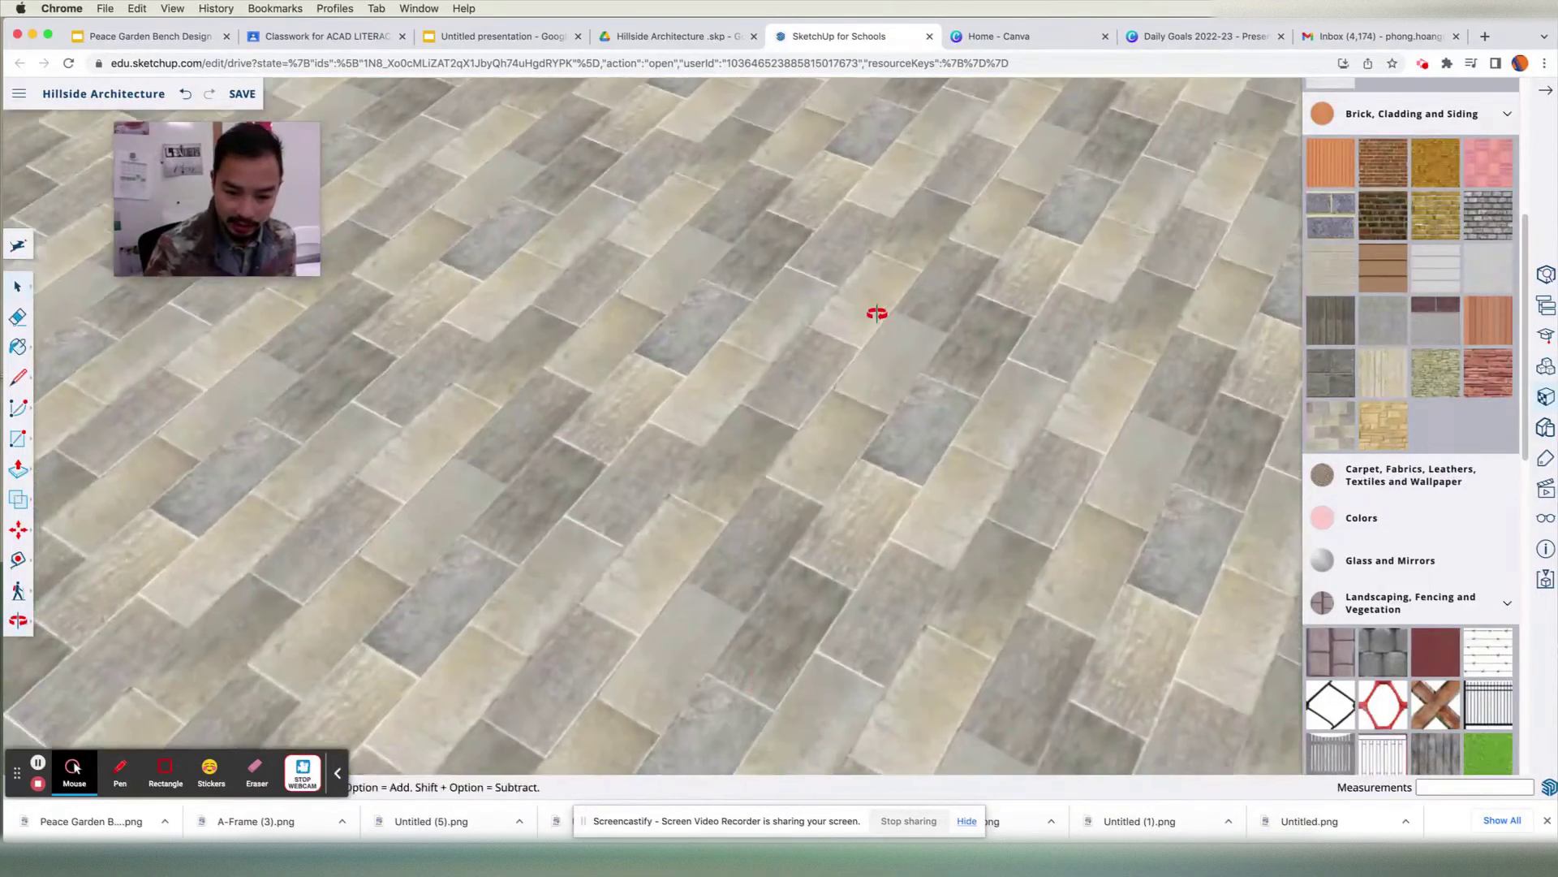
{"action": "scroll", "coordinate": [814, 466], "scroll_direction": "down", "scroll_amount": 10}
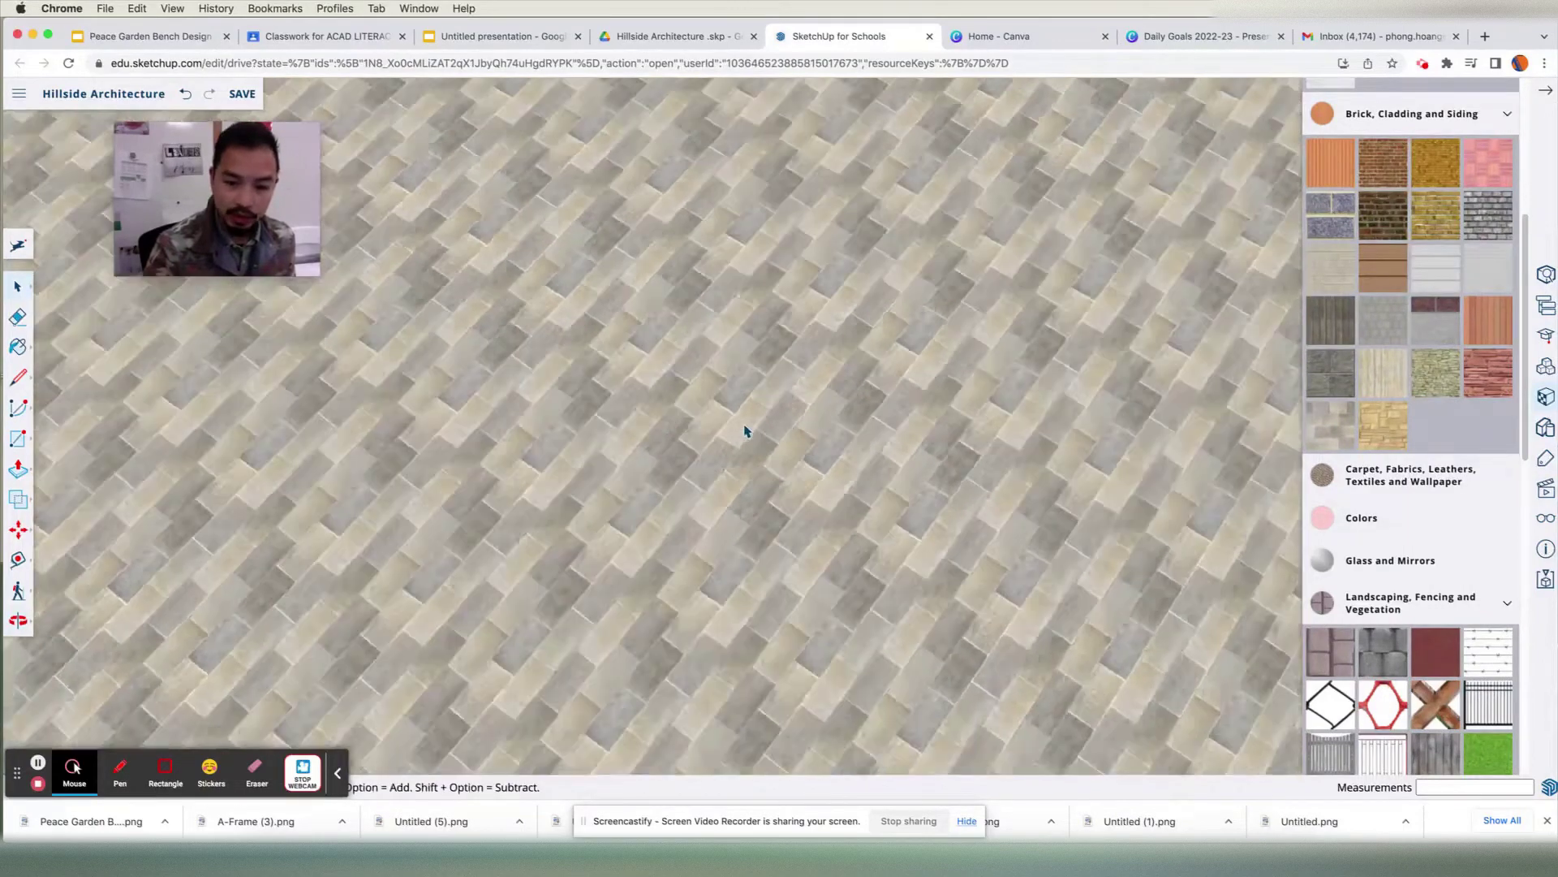
{"action": "scroll", "coordinate": [745, 430], "scroll_direction": "down", "scroll_amount": 10}
{"action": "scroll", "coordinate": [904, 527], "scroll_direction": "up", "scroll_amount": 5}
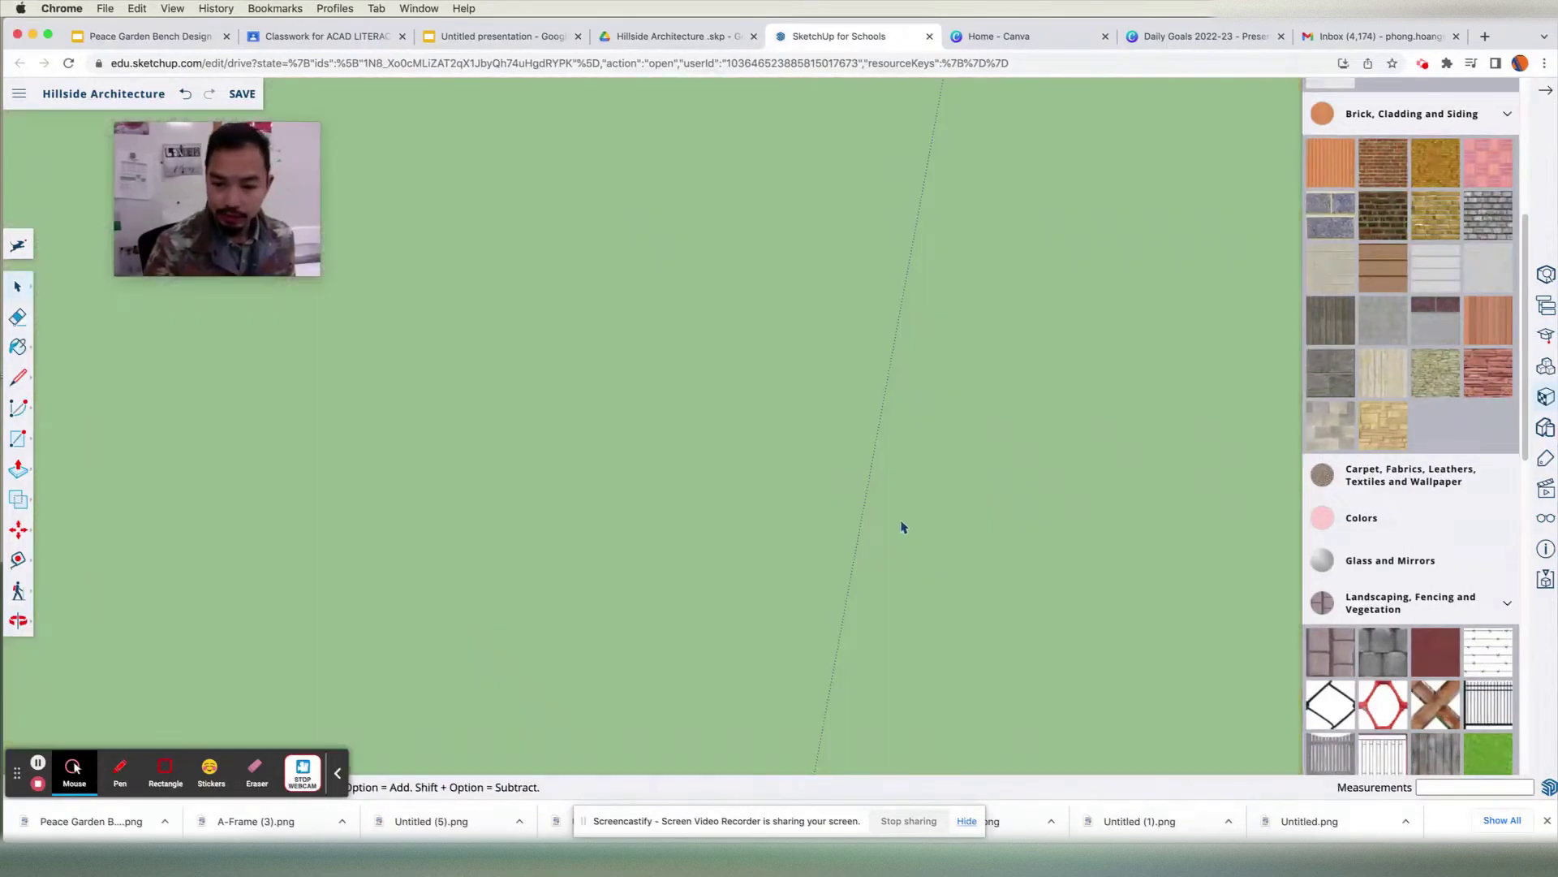
{"action": "scroll", "coordinate": [897, 516], "scroll_direction": "down", "scroll_amount": 5}
{"action": "scroll", "coordinate": [897, 516], "scroll_direction": "up", "scroll_amount": 4}
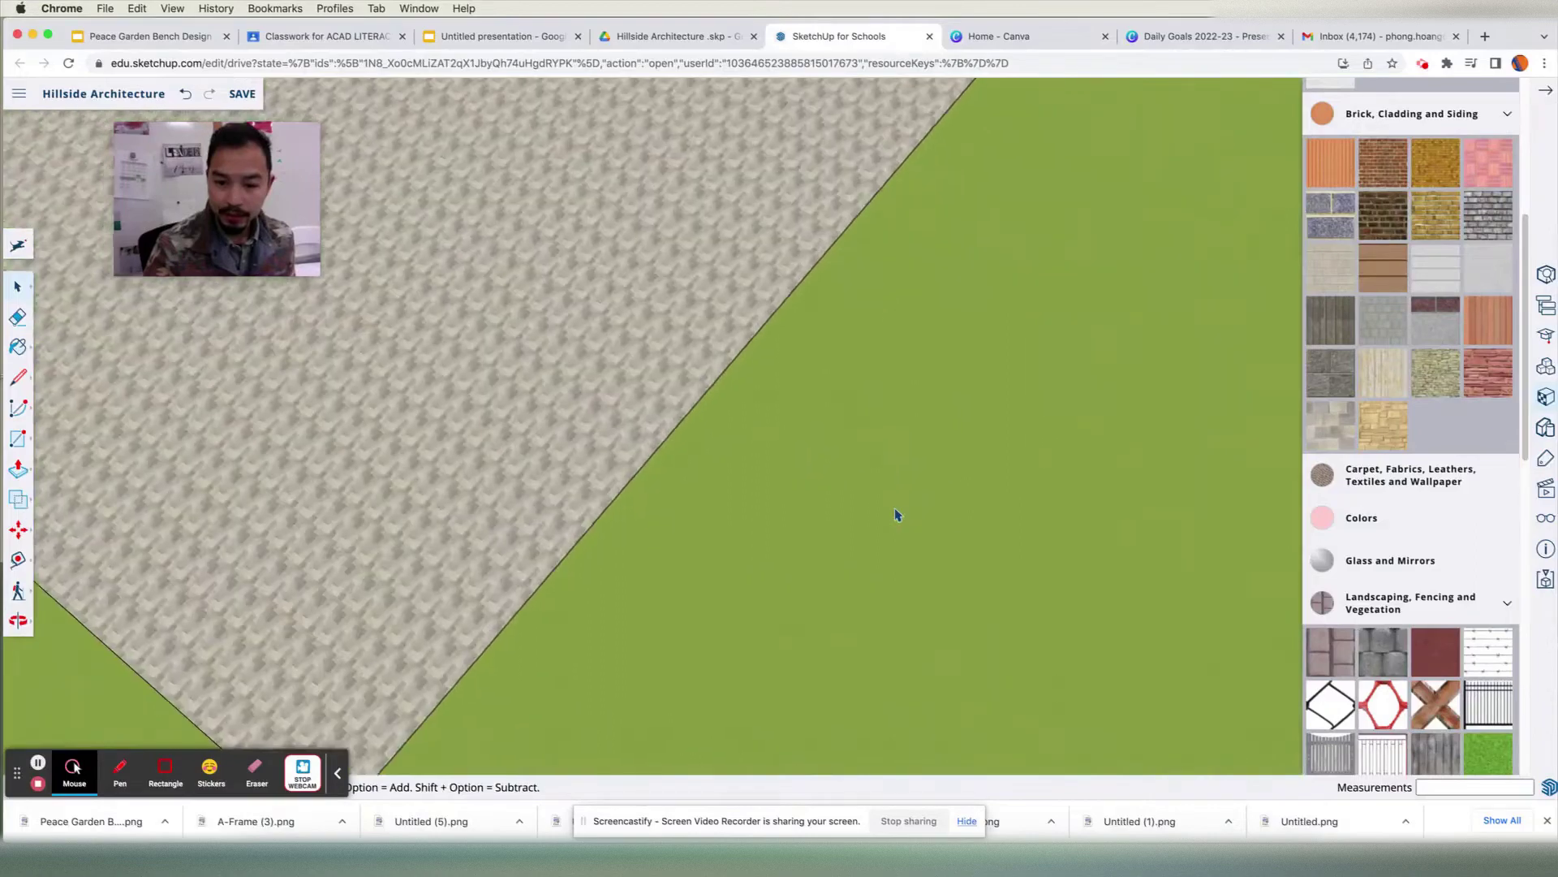
{"action": "scroll", "coordinate": [897, 515], "scroll_direction": "up", "scroll_amount": 6}
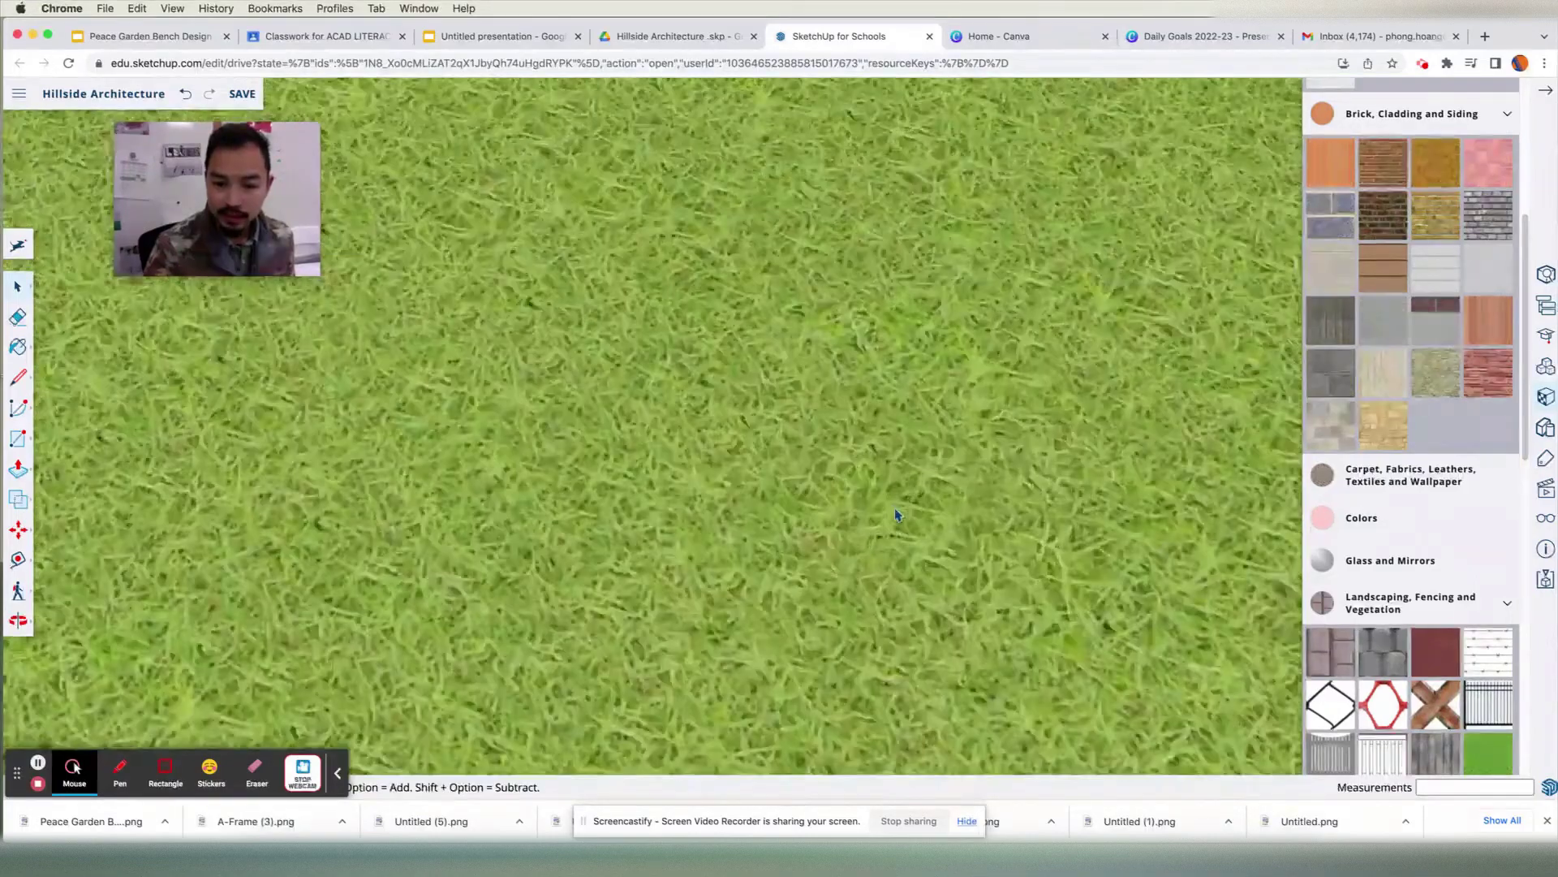
{"action": "middle_click_drag", "start_coordinate": [829, 558], "coordinate": [893, 426]}
{"action": "scroll", "coordinate": [901, 455], "scroll_direction": "down", "scroll_amount": 8}
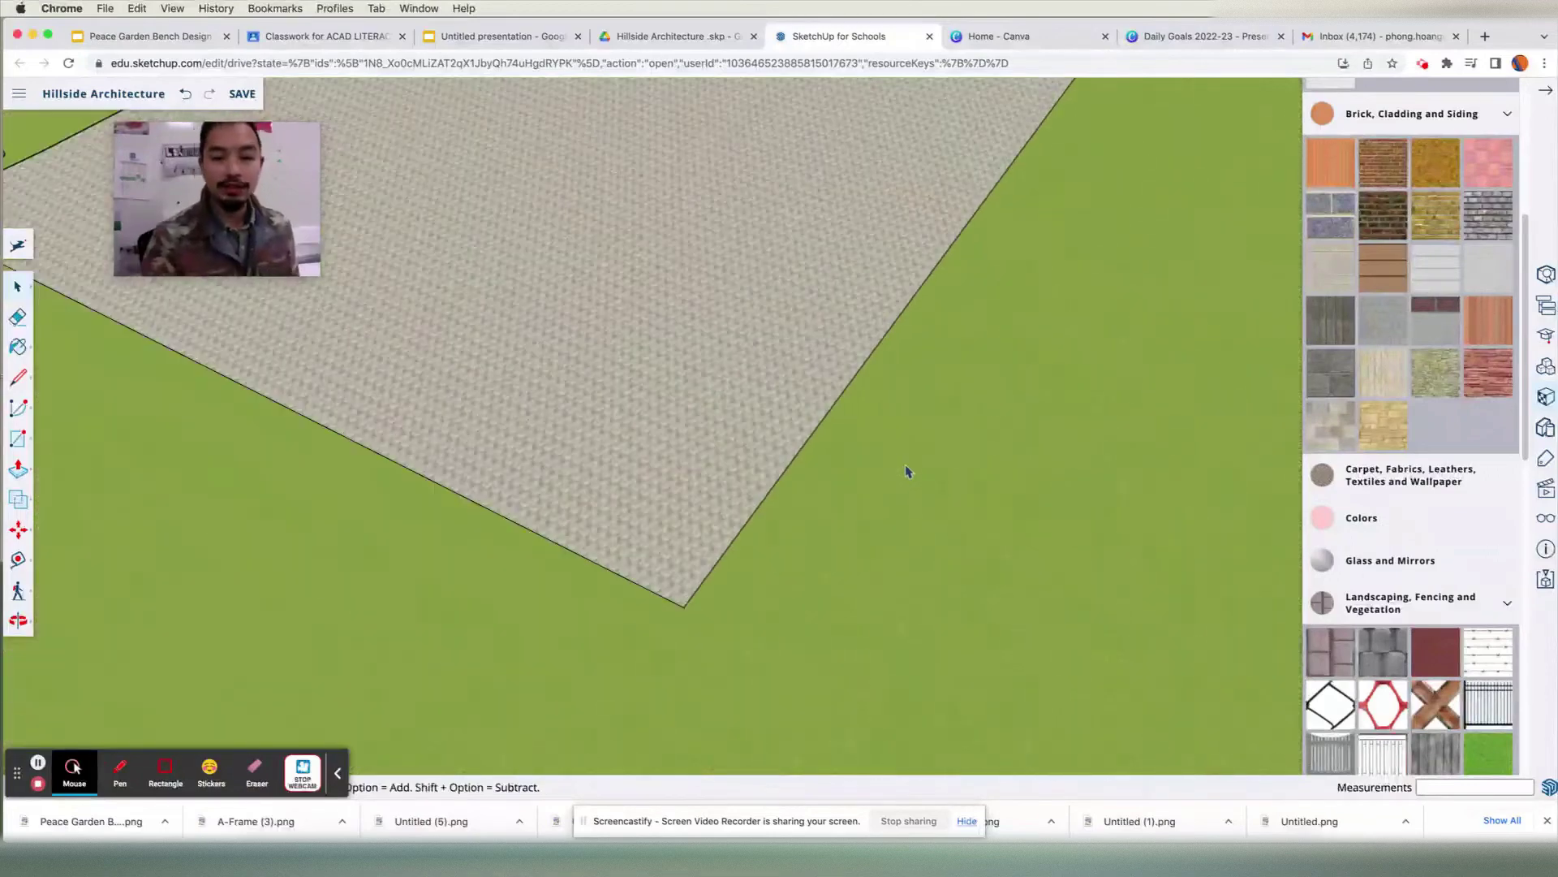
{"action": "scroll", "coordinate": [912, 455], "scroll_direction": "down", "scroll_amount": 10}
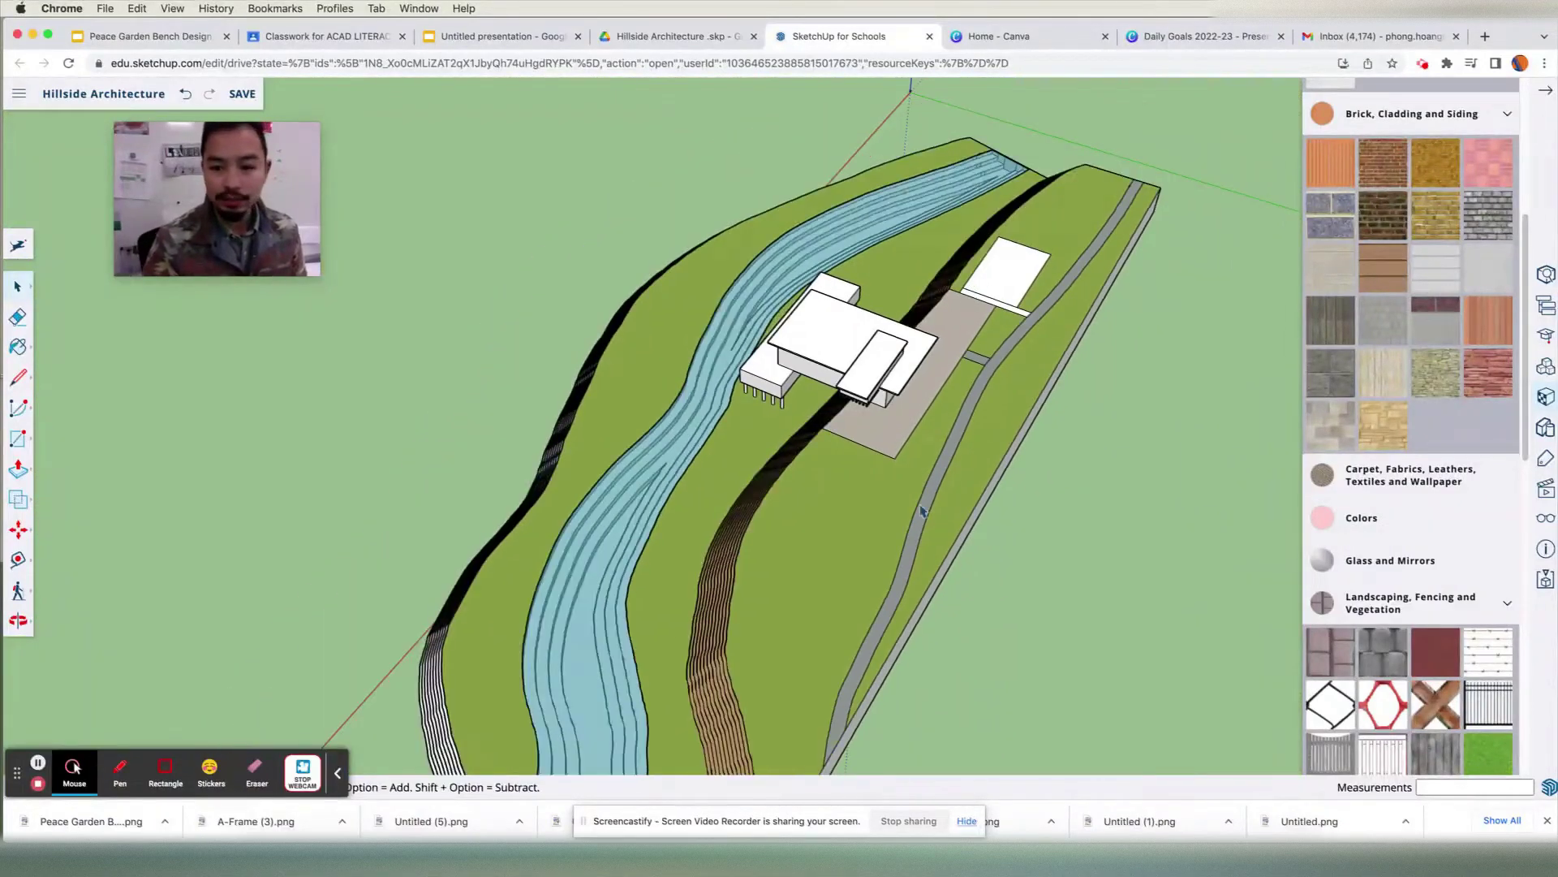
{"action": "middle_click_drag", "start_coordinate": [871, 499], "coordinate": [1161, 410]}
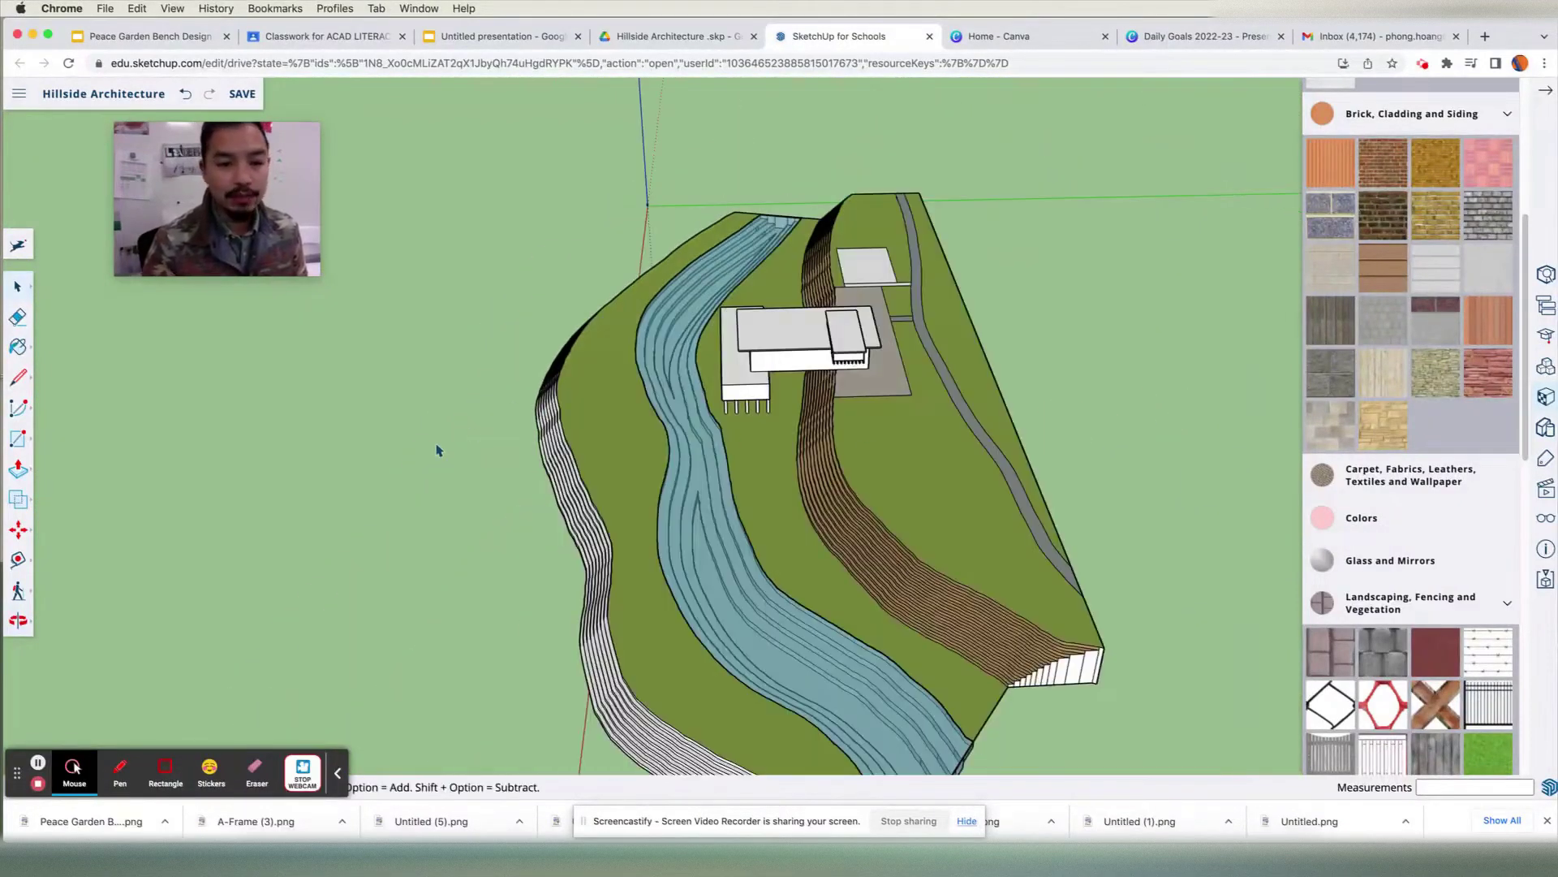
{"action": "middle_click_drag", "start_coordinate": [733, 379], "coordinate": [683, 371]}
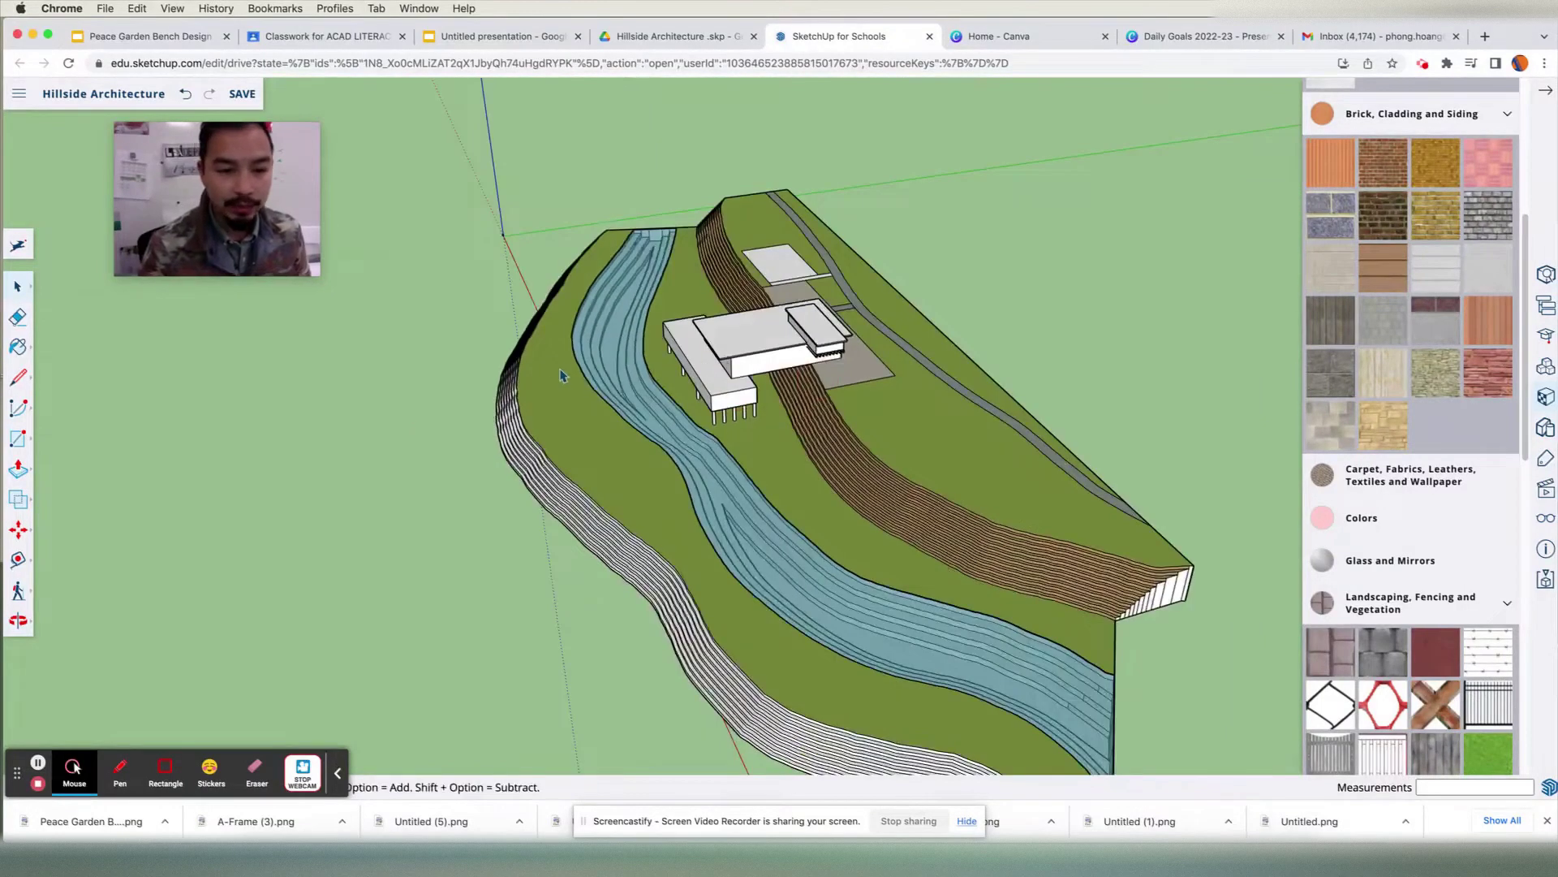
{"action": "scroll", "coordinate": [504, 331], "scroll_direction": "down", "scroll_amount": 3}
{"action": "left_click", "coordinate": [606, 439]}
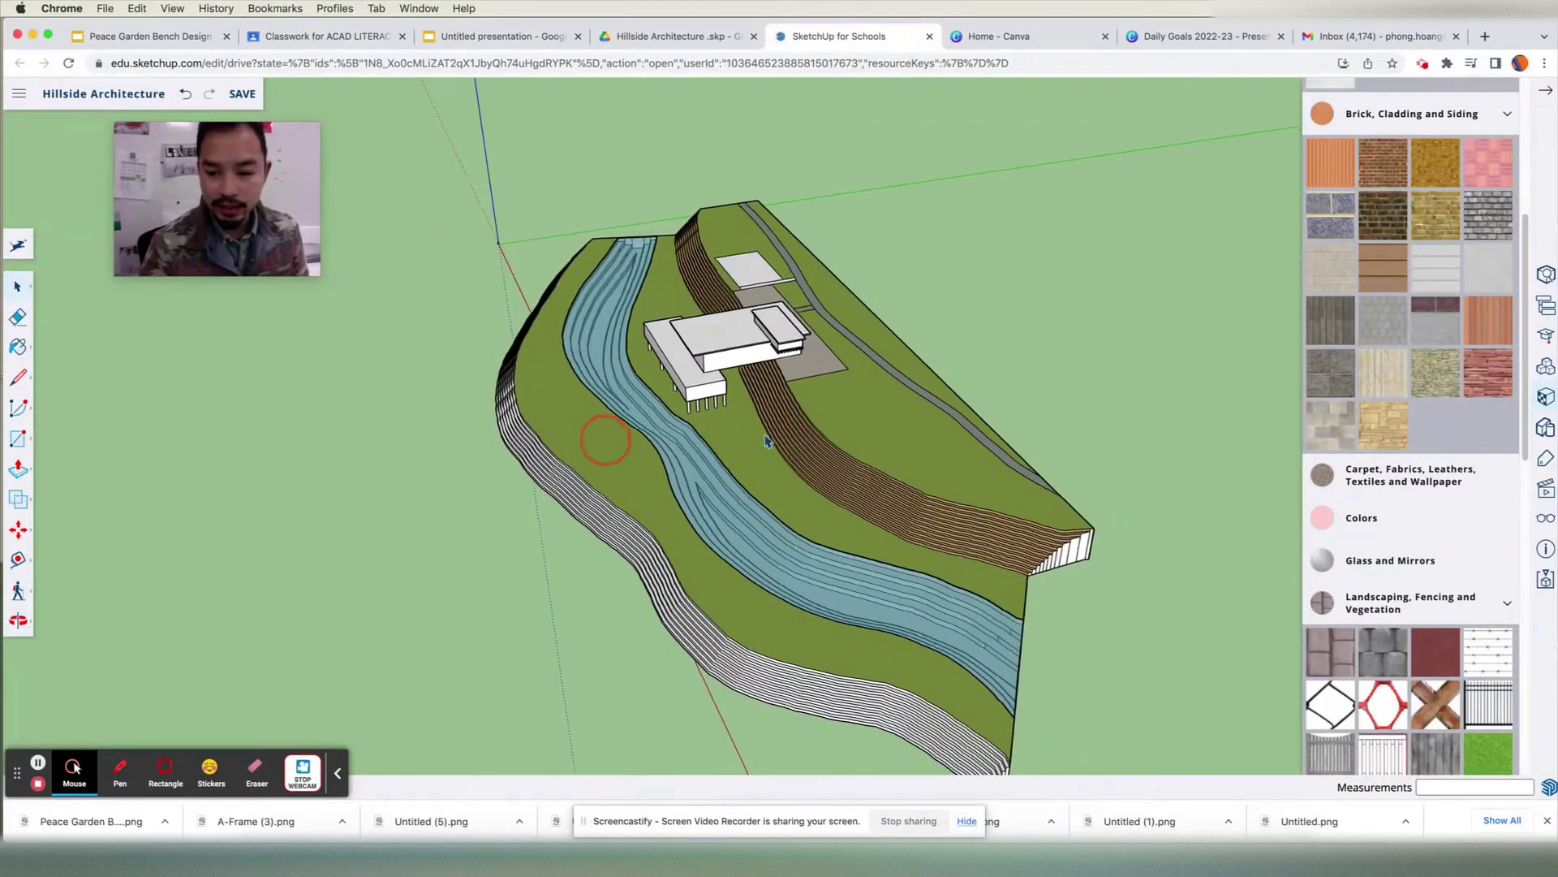
{"action": "middle_click_drag", "start_coordinate": [766, 441], "coordinate": [665, 439]}
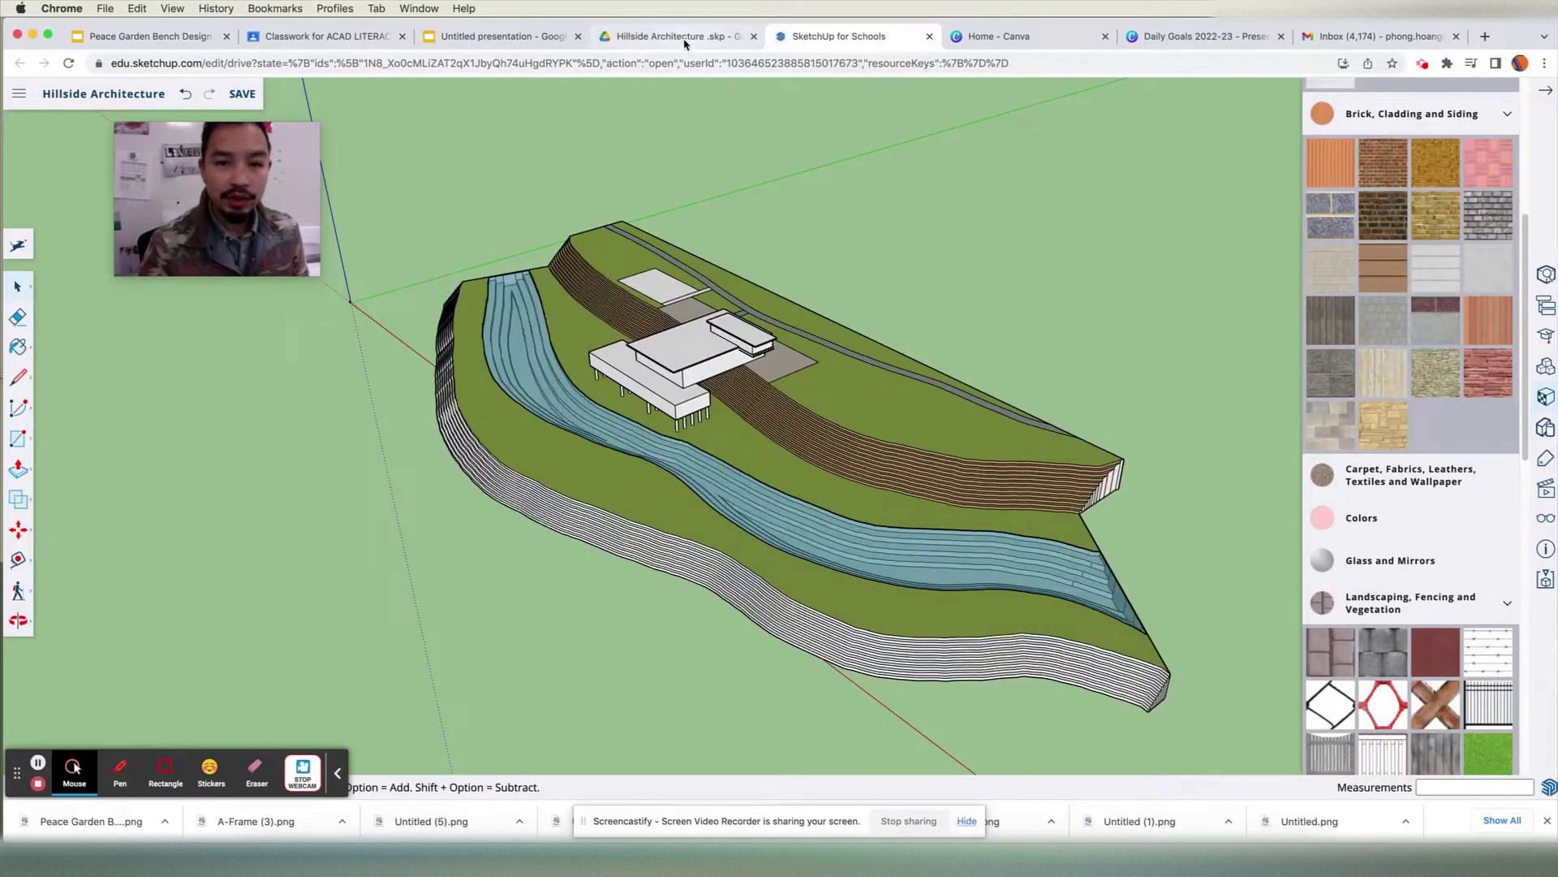
- Review the submission instructions in the Google Classroom assignment and the two example views in its Google Slides presentation
{"action": "left_click", "coordinate": [329, 38]}
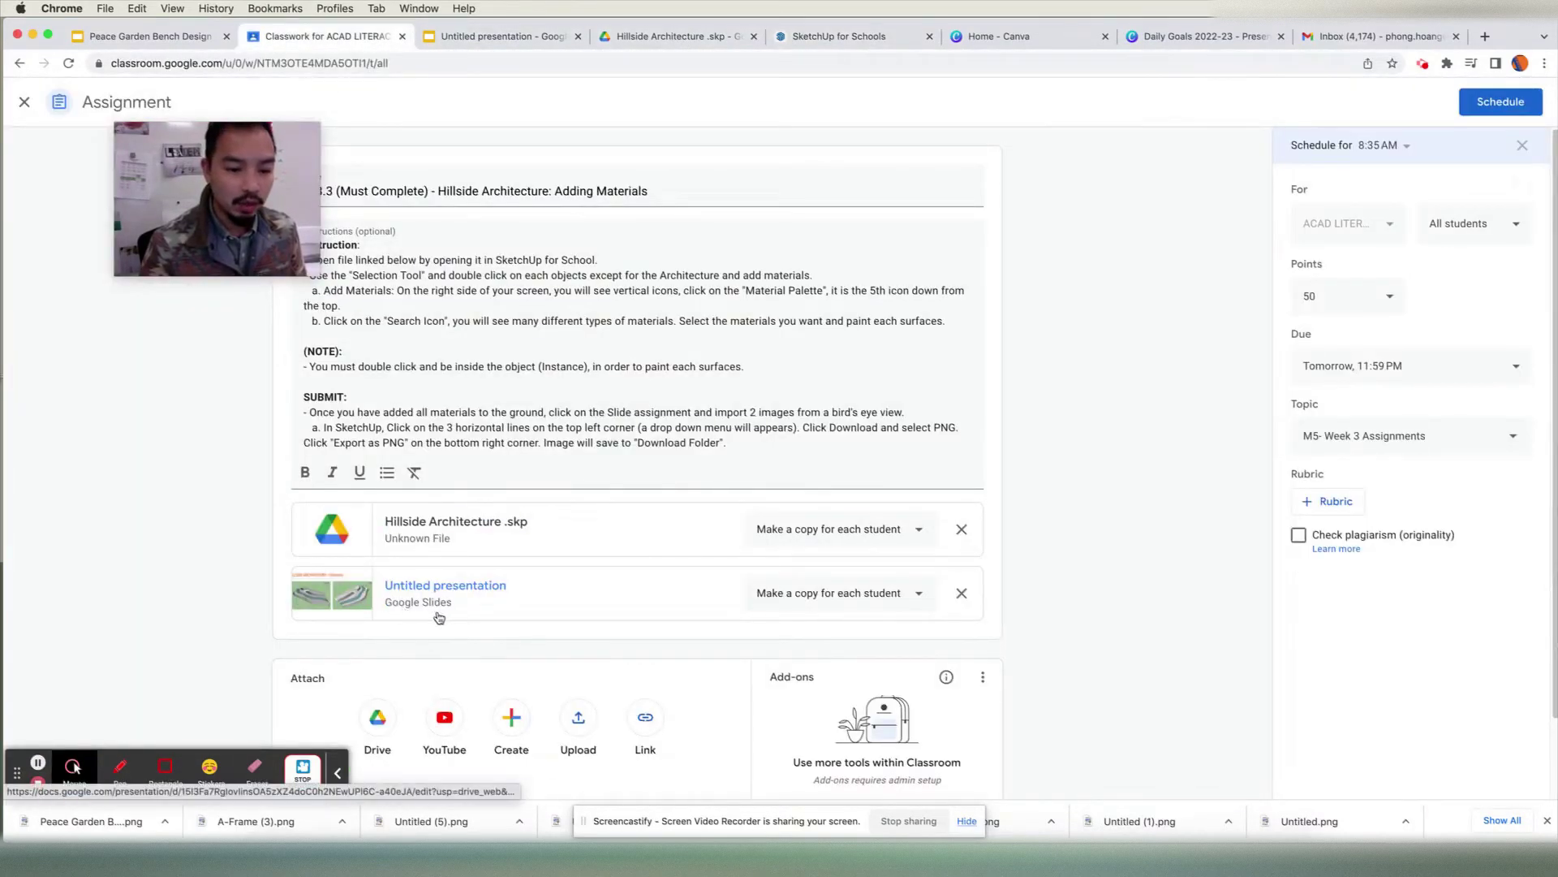
{"action": "left_click", "coordinate": [509, 37]}
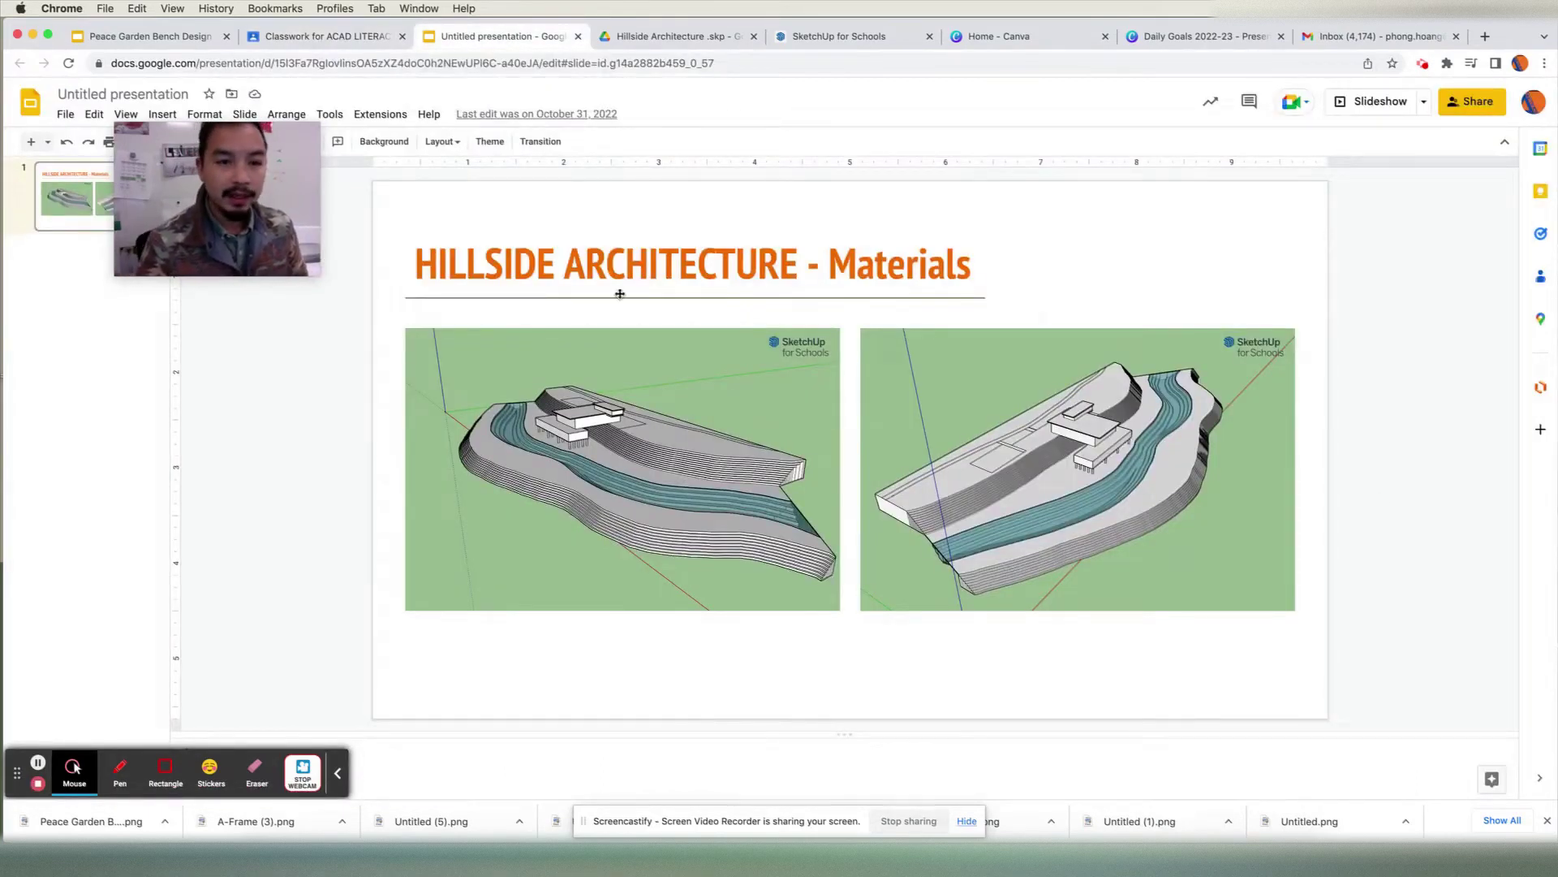
{"action": "left_click", "coordinate": [324, 36]}
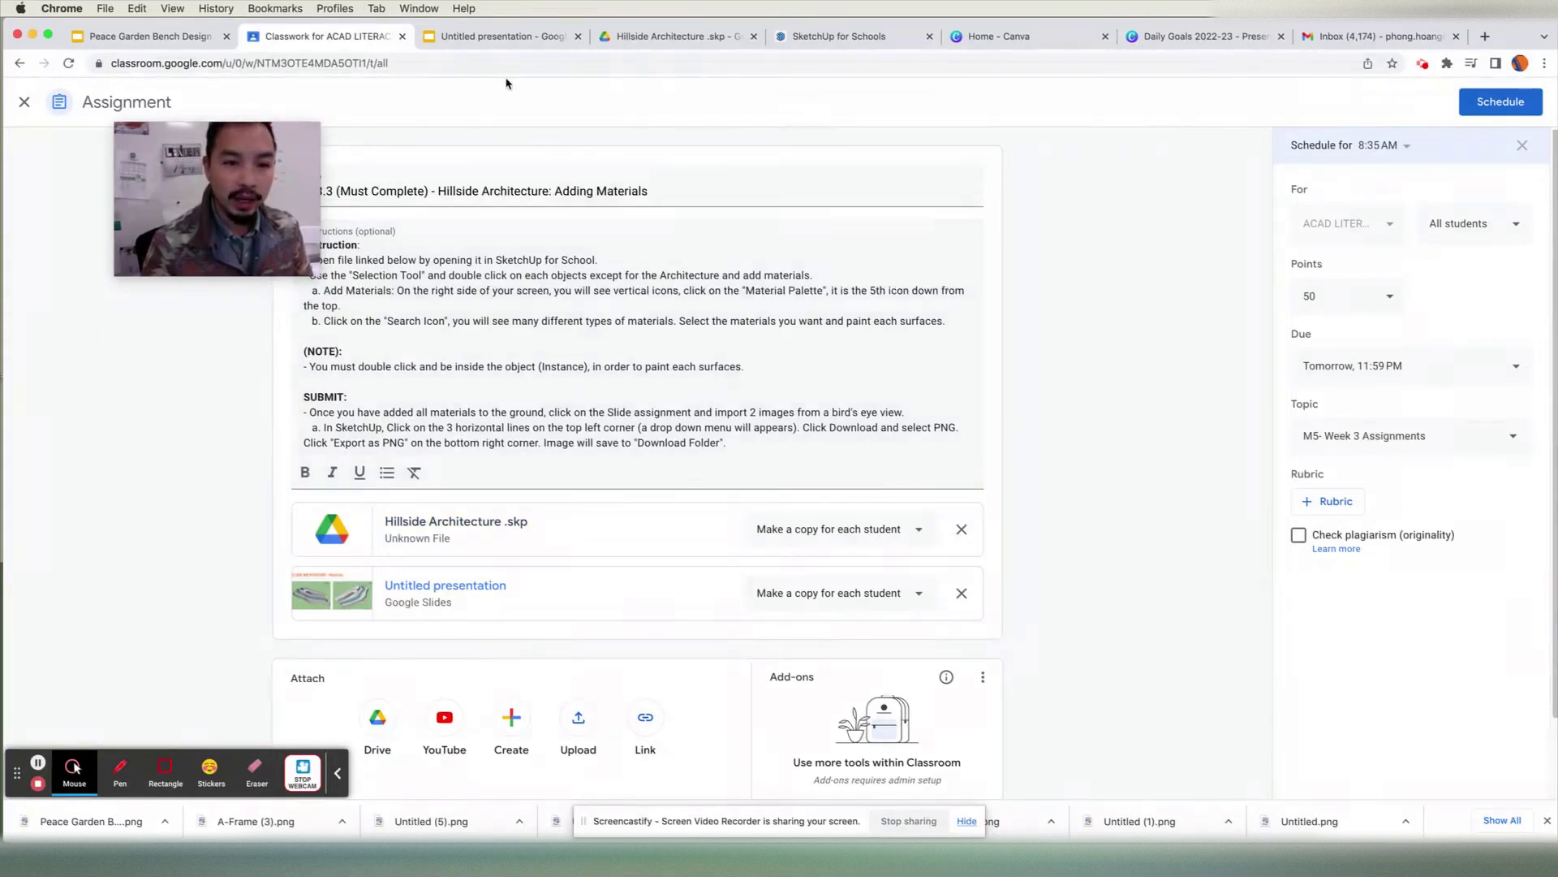
- Switch back to SketchUp for Schools, hide the materials library and frame the whole terrain in a bird's-eye view from the river side
{"action": "left_click", "coordinate": [839, 35]}
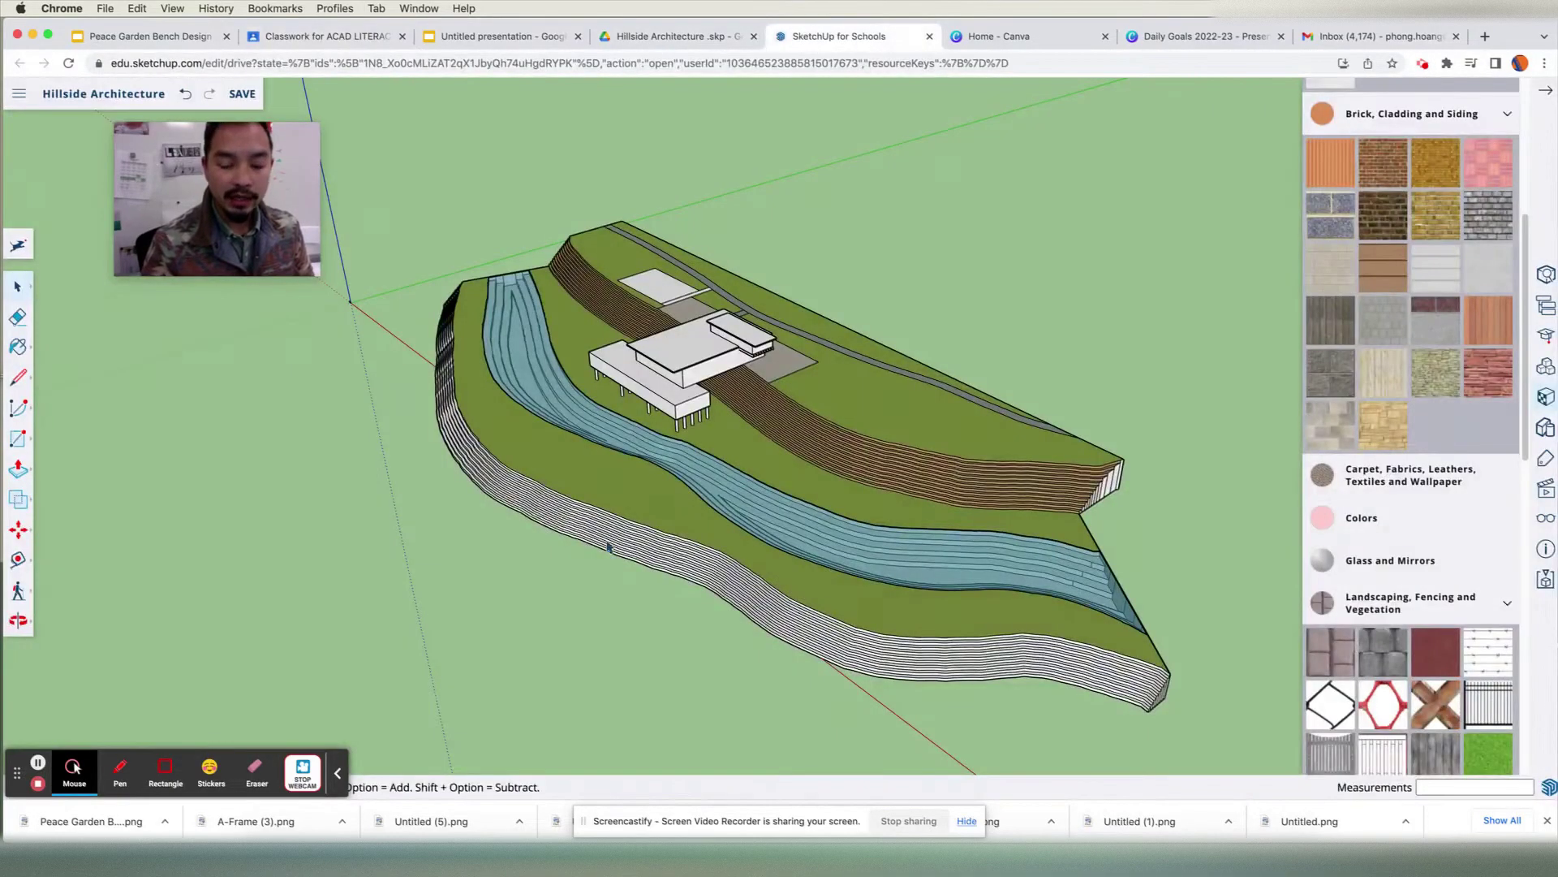
{"action": "left_click", "coordinate": [1546, 92]}
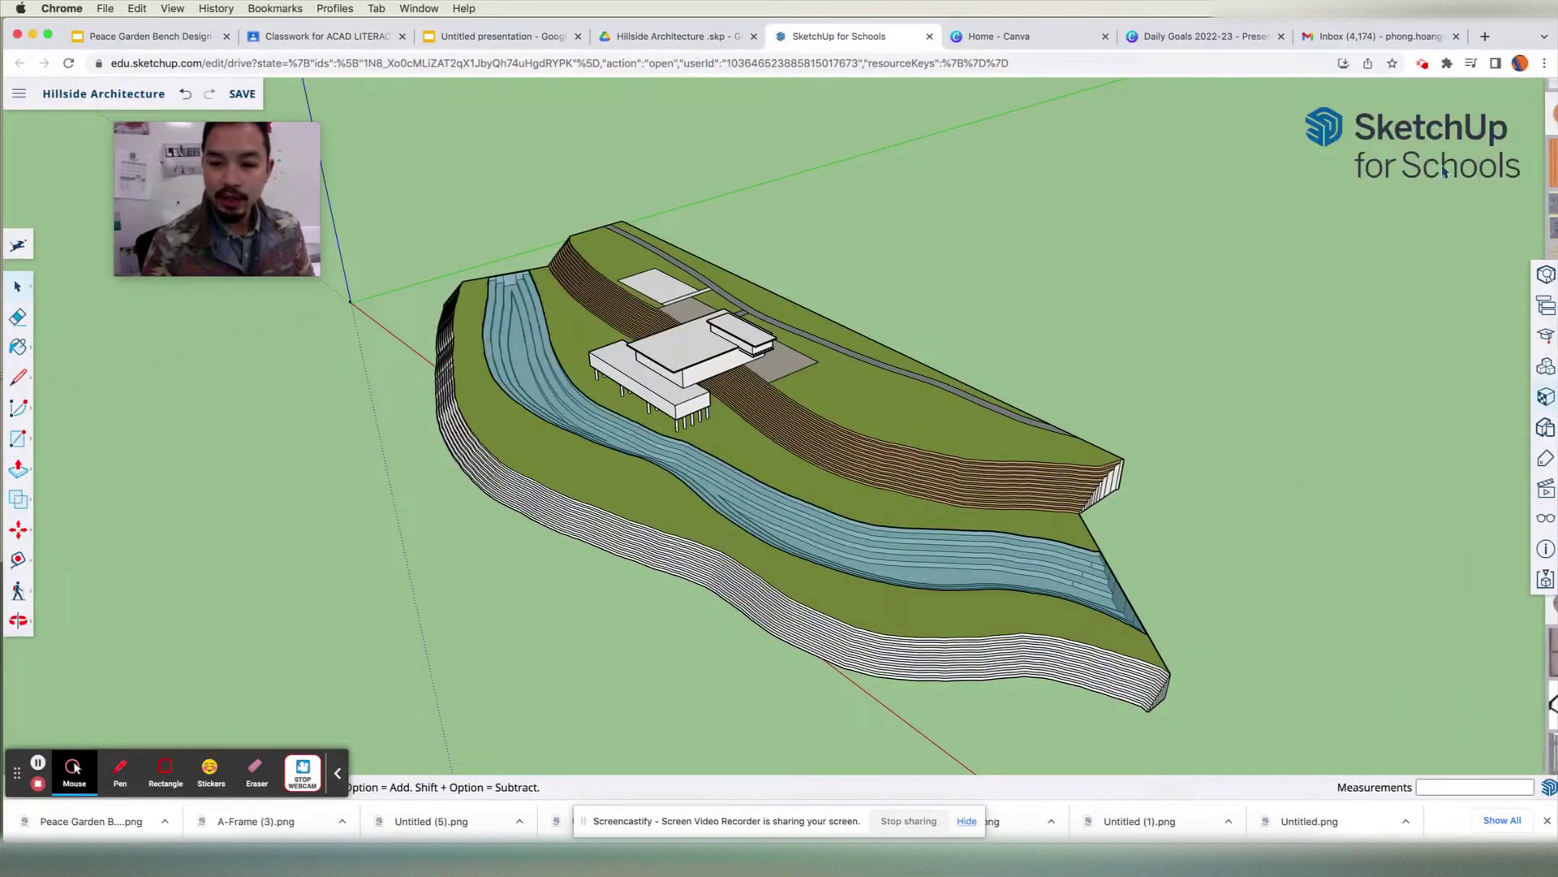
{"action": "scroll", "coordinate": [479, 430], "scroll_direction": "down", "scroll_amount": 2}
{"action": "scroll", "coordinate": [660, 520], "scroll_direction": "up", "scroll_amount": 1}
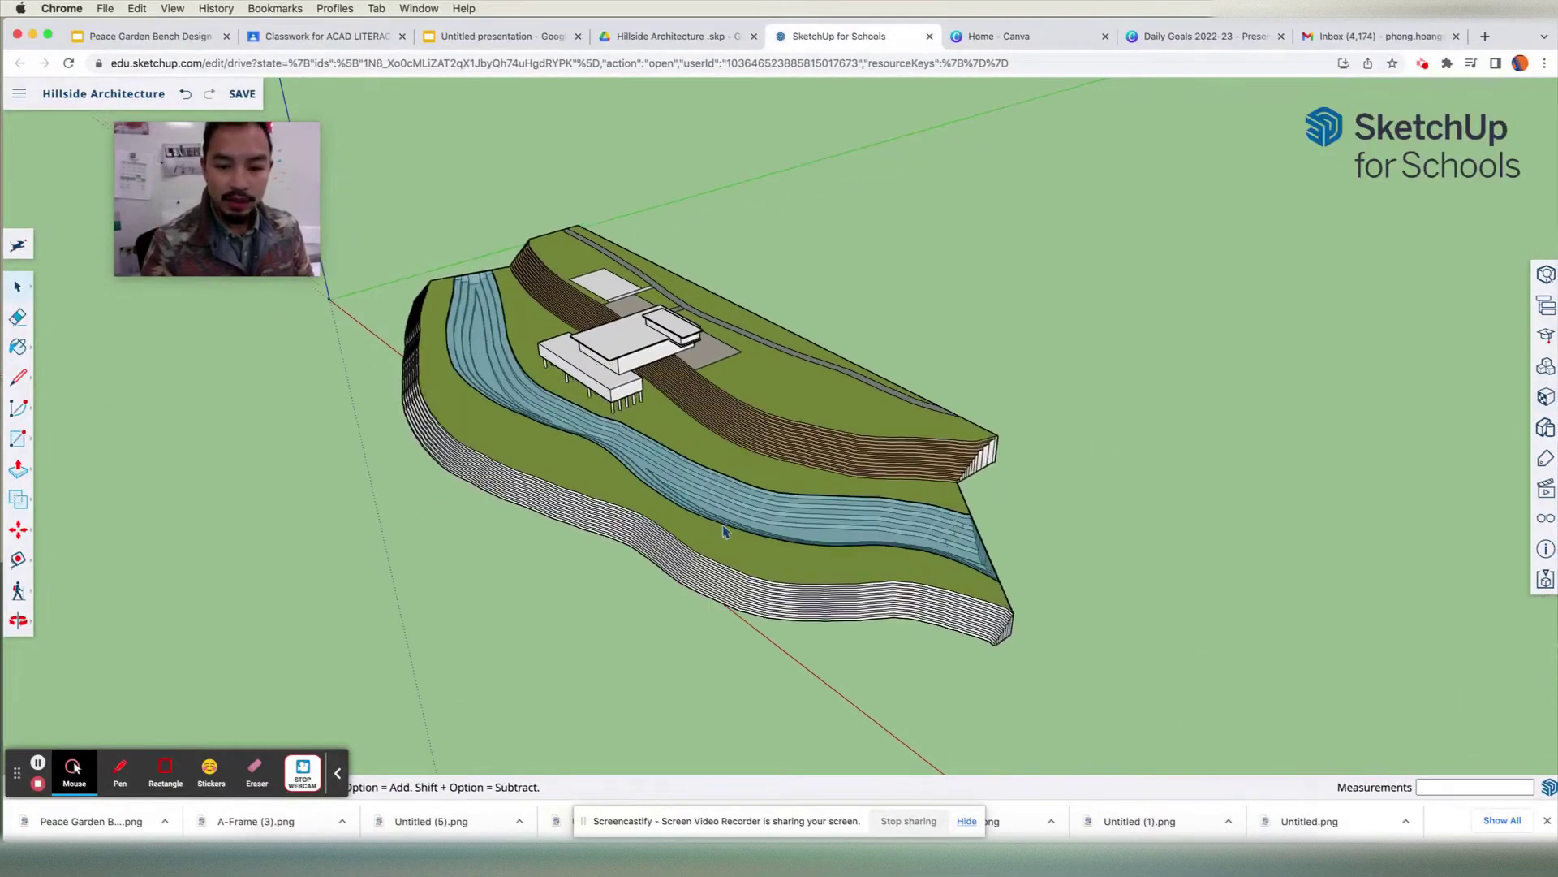
{"action": "scroll", "coordinate": [650, 487], "scroll_direction": "up", "scroll_amount": 2}
{"action": "scroll", "coordinate": [644, 477], "scroll_direction": "up", "scroll_amount": 2}
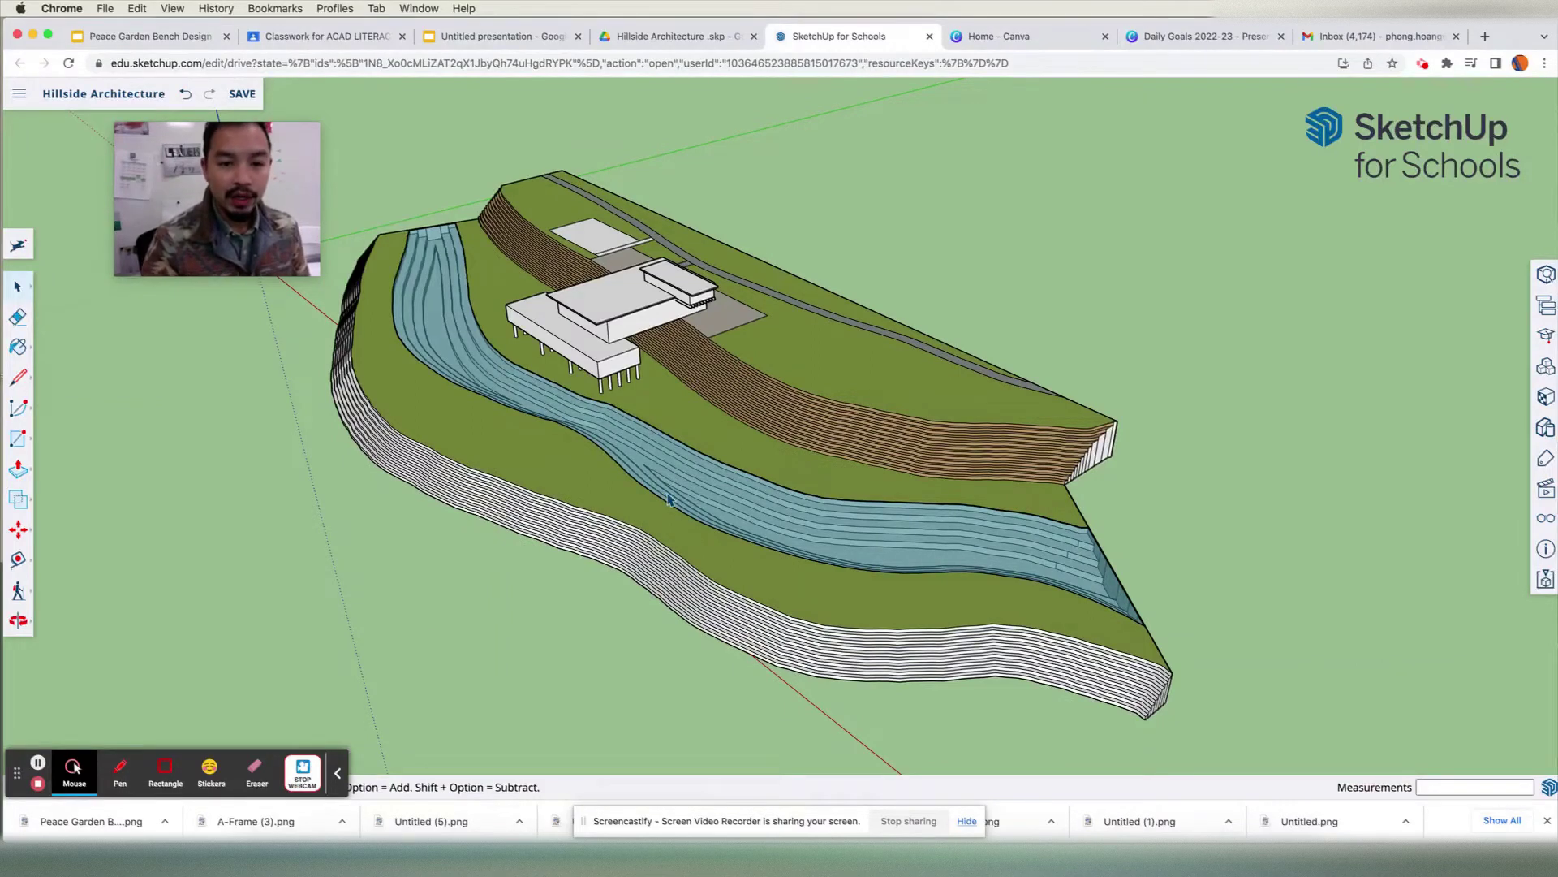
{"action": "scroll", "coordinate": [666, 497], "scroll_direction": "down", "scroll_amount": 5}
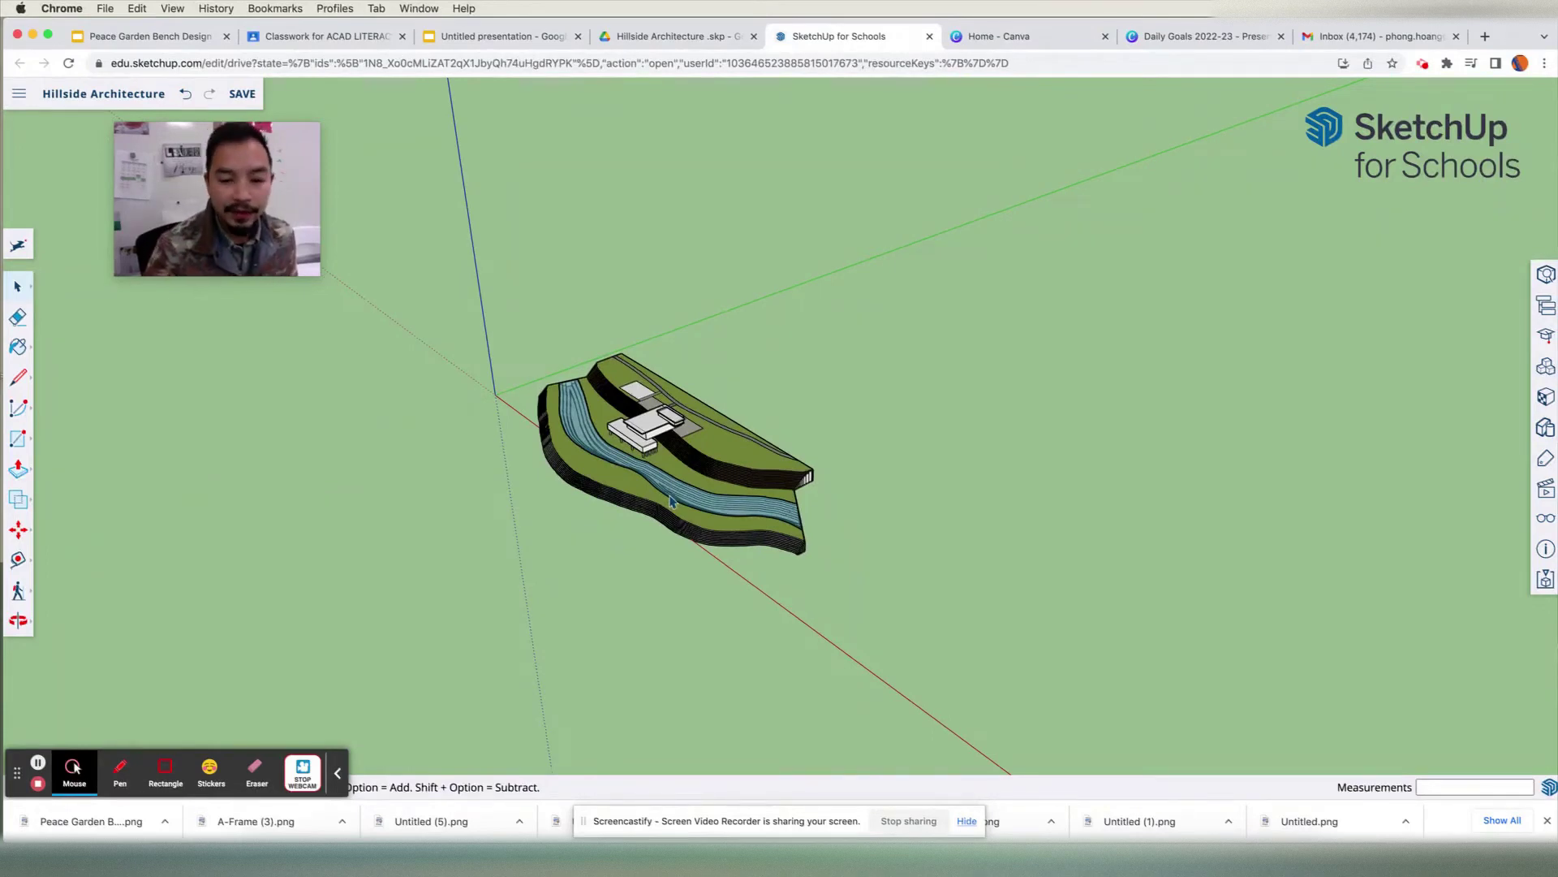
{"action": "scroll", "coordinate": [672, 501], "scroll_direction": "up", "scroll_amount": 10}
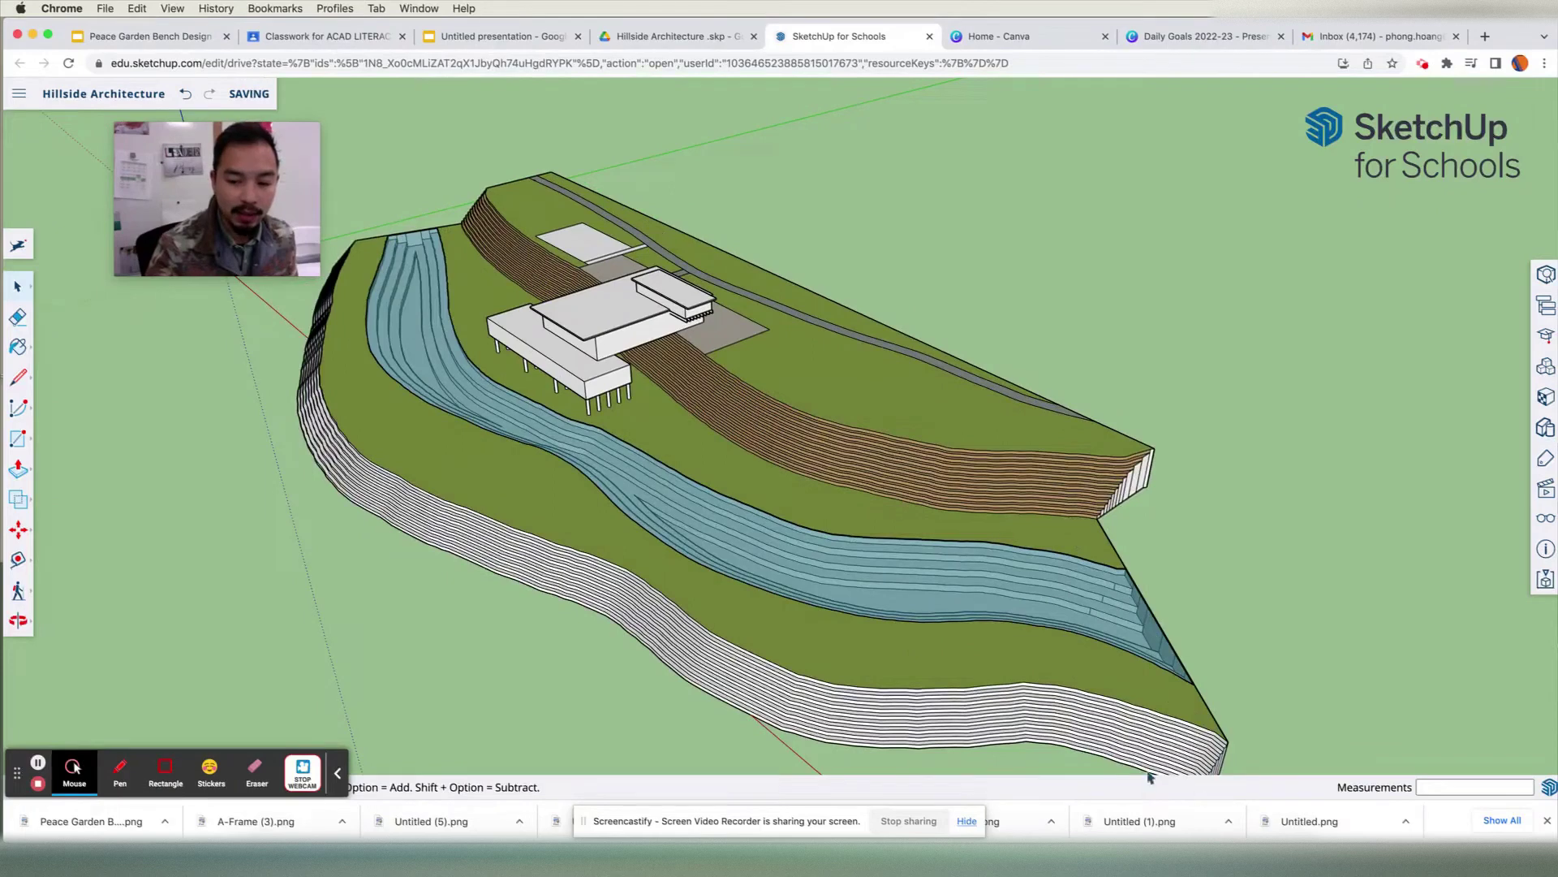
{"action": "scroll", "coordinate": [724, 205], "scroll_direction": "down", "scroll_amount": 2}
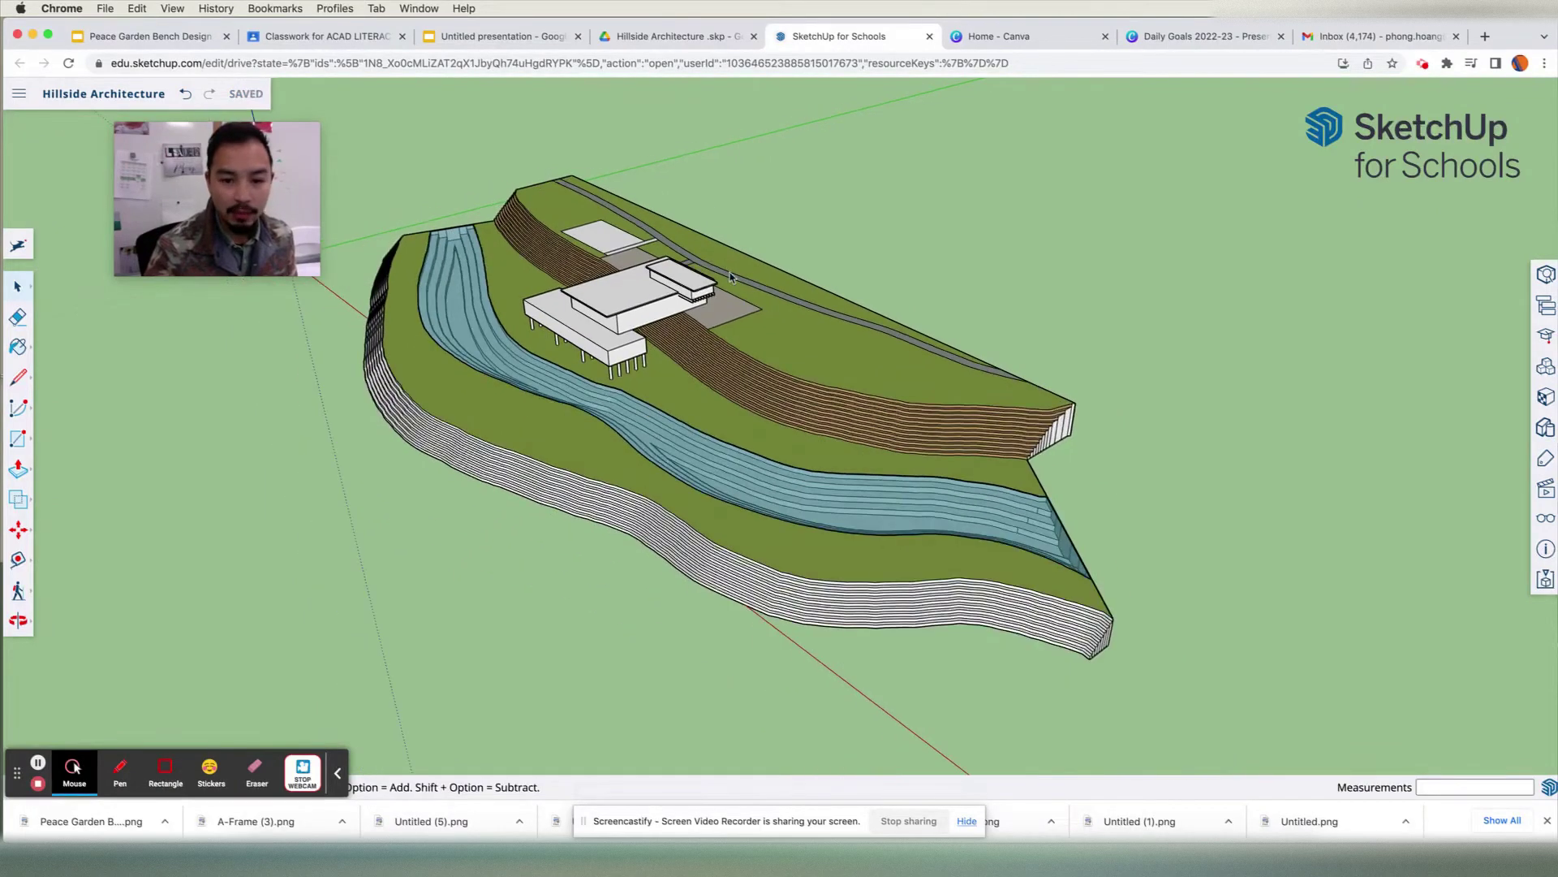
{"action": "mouse_move", "coordinate": [730, 348]}
{"action": "middle_mouse_down"}
{"action": "mouse_move", "coordinate": [730, 382]}
{"action": "mouse_move", "coordinate": [729, 367]}
{"action": "middle_mouse_up"}
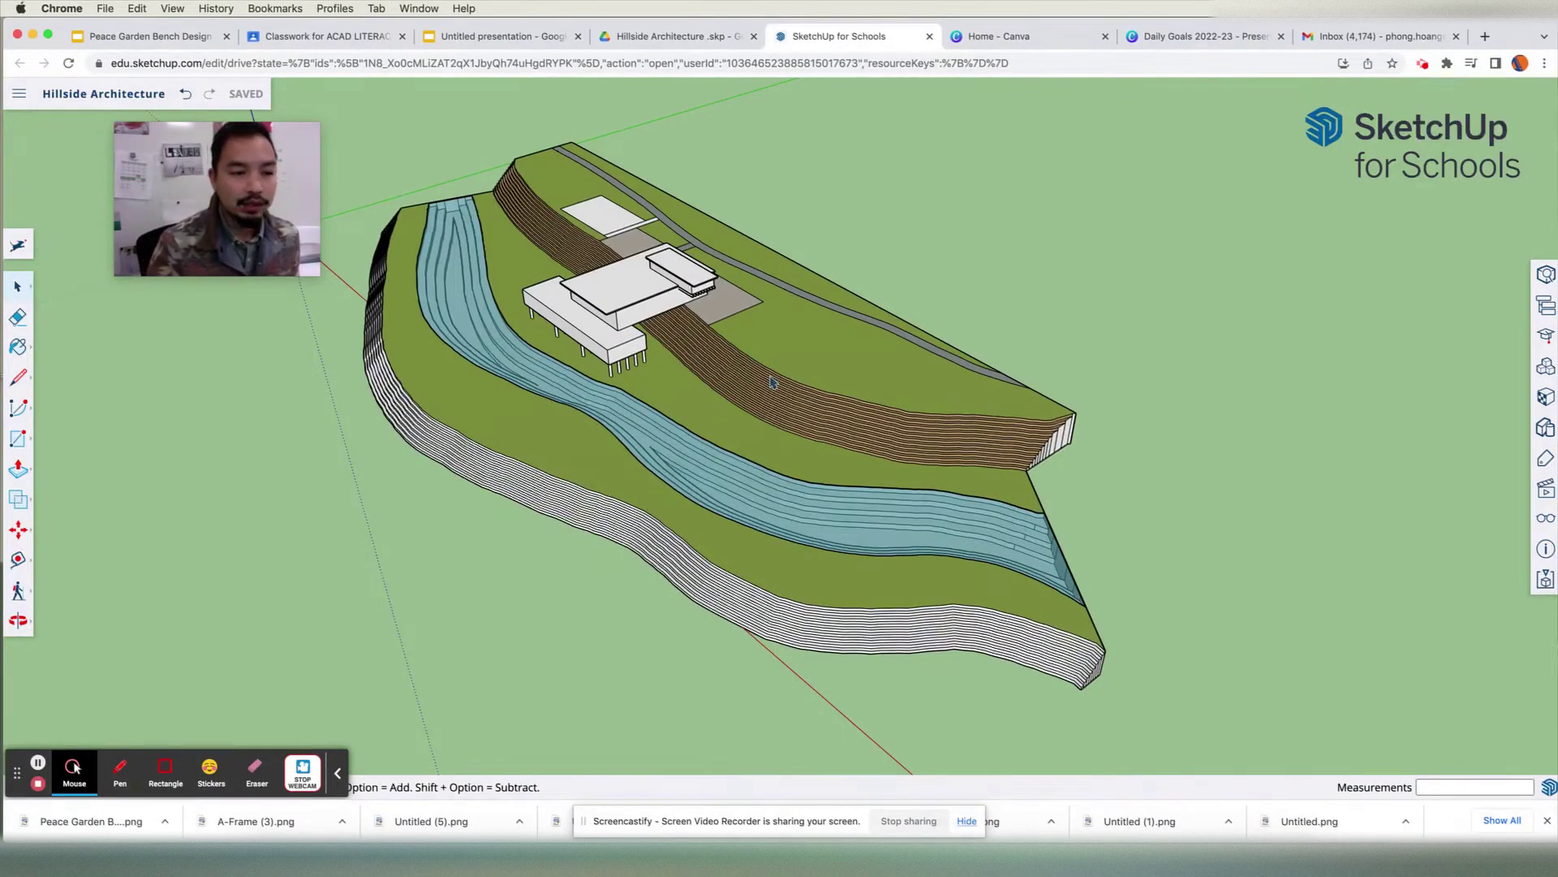
- Download the current bird's-eye view of the terrain as a PNG image, accepting the large image export
{"action": "left_click", "coordinate": [19, 98]}
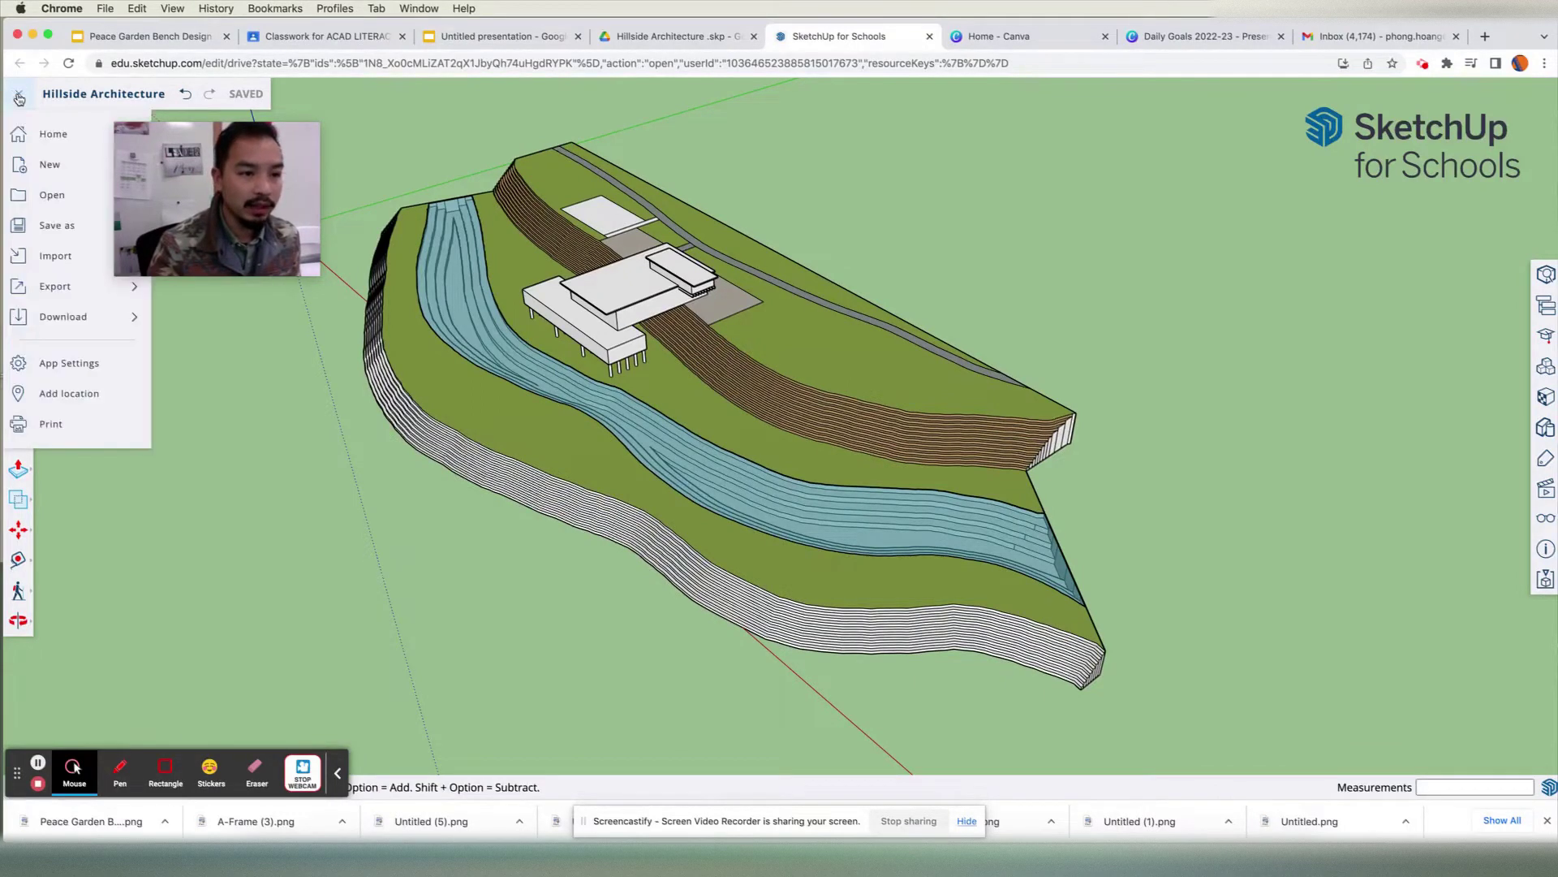
{"action": "mouse_move", "coordinate": [52, 317]}
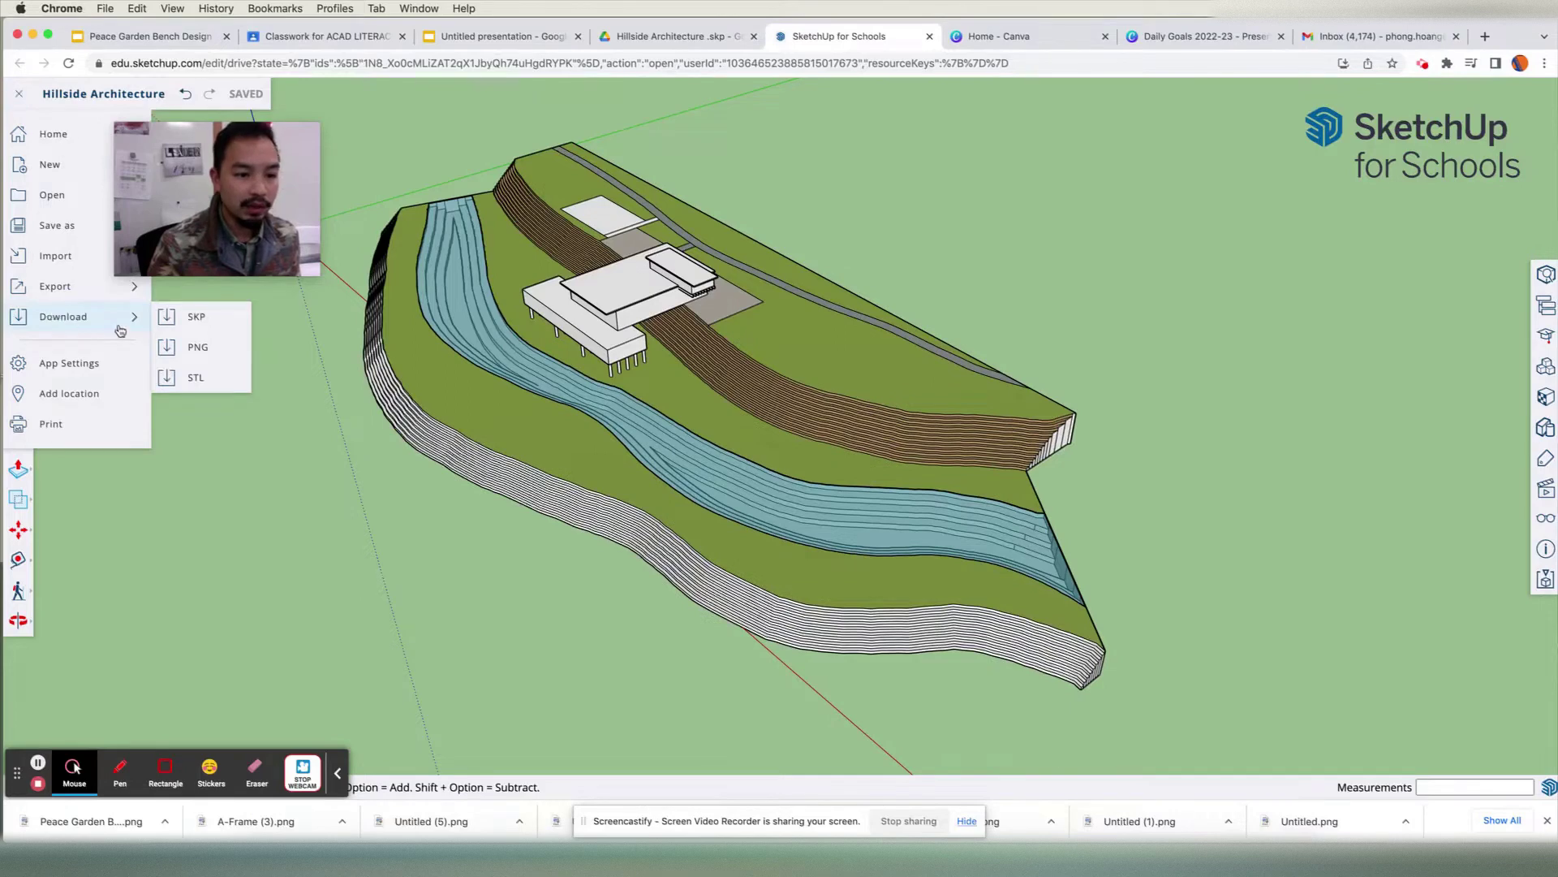
{"action": "left_click", "coordinate": [211, 357]}
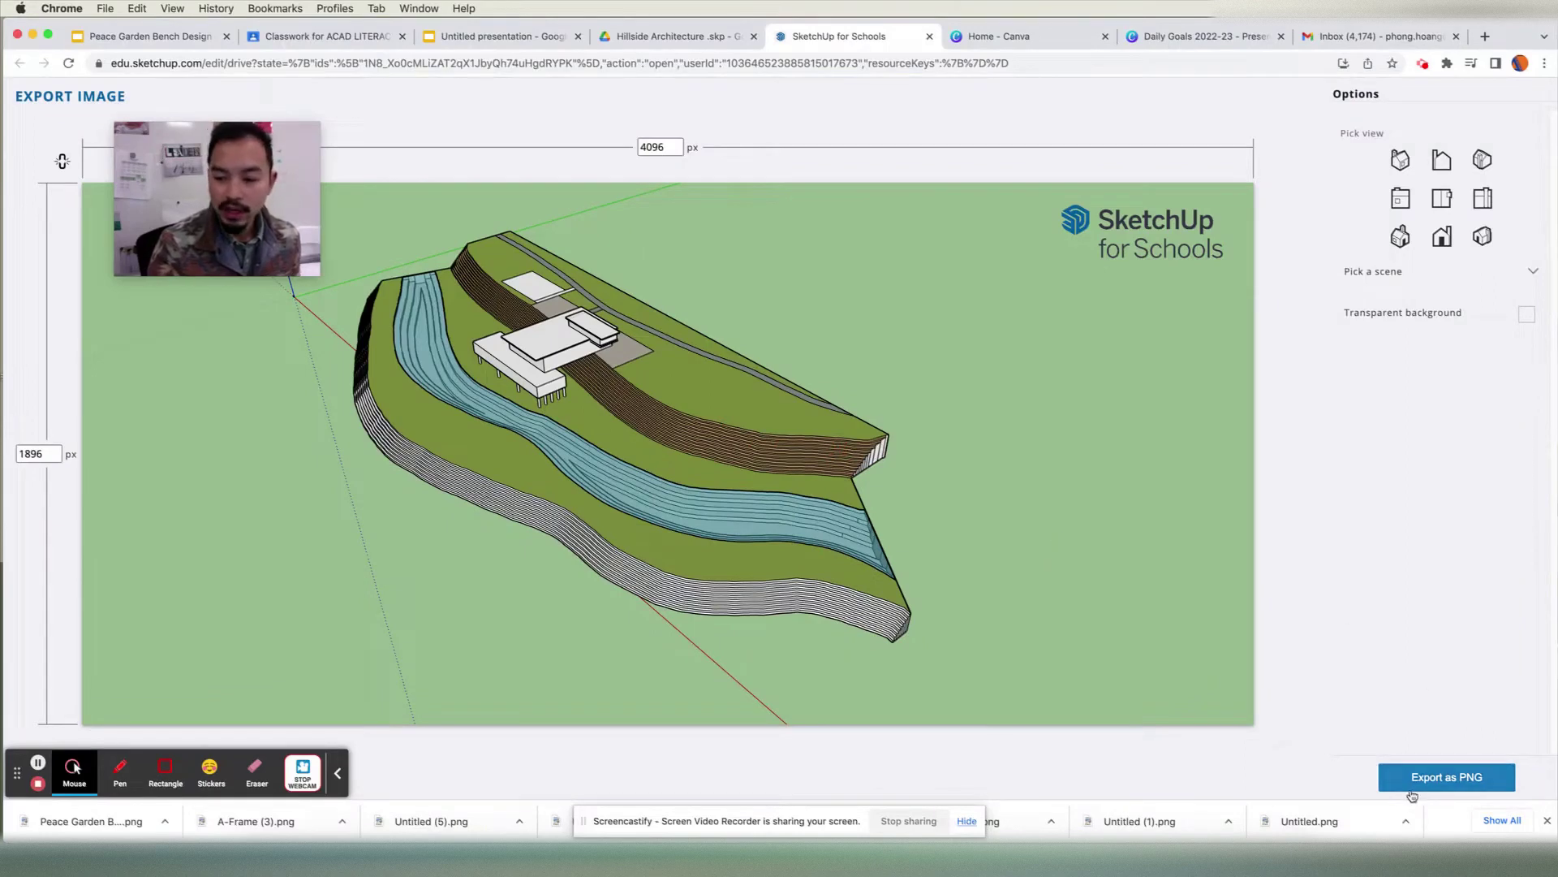
{"action": "left_click", "coordinate": [1448, 786]}
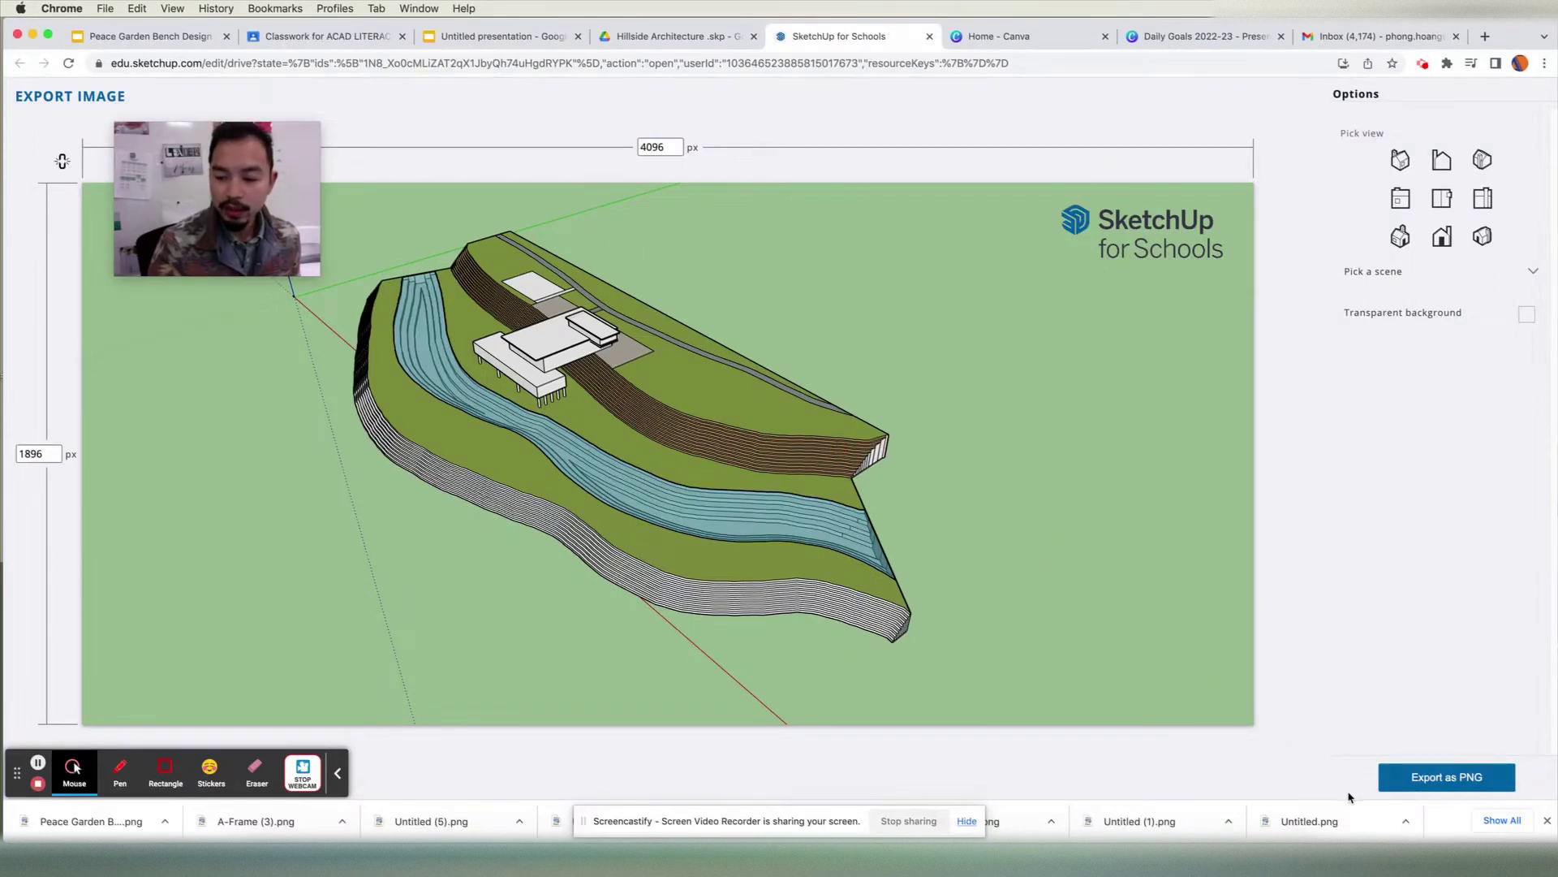
{"action": "left_click", "coordinate": [1432, 785]}
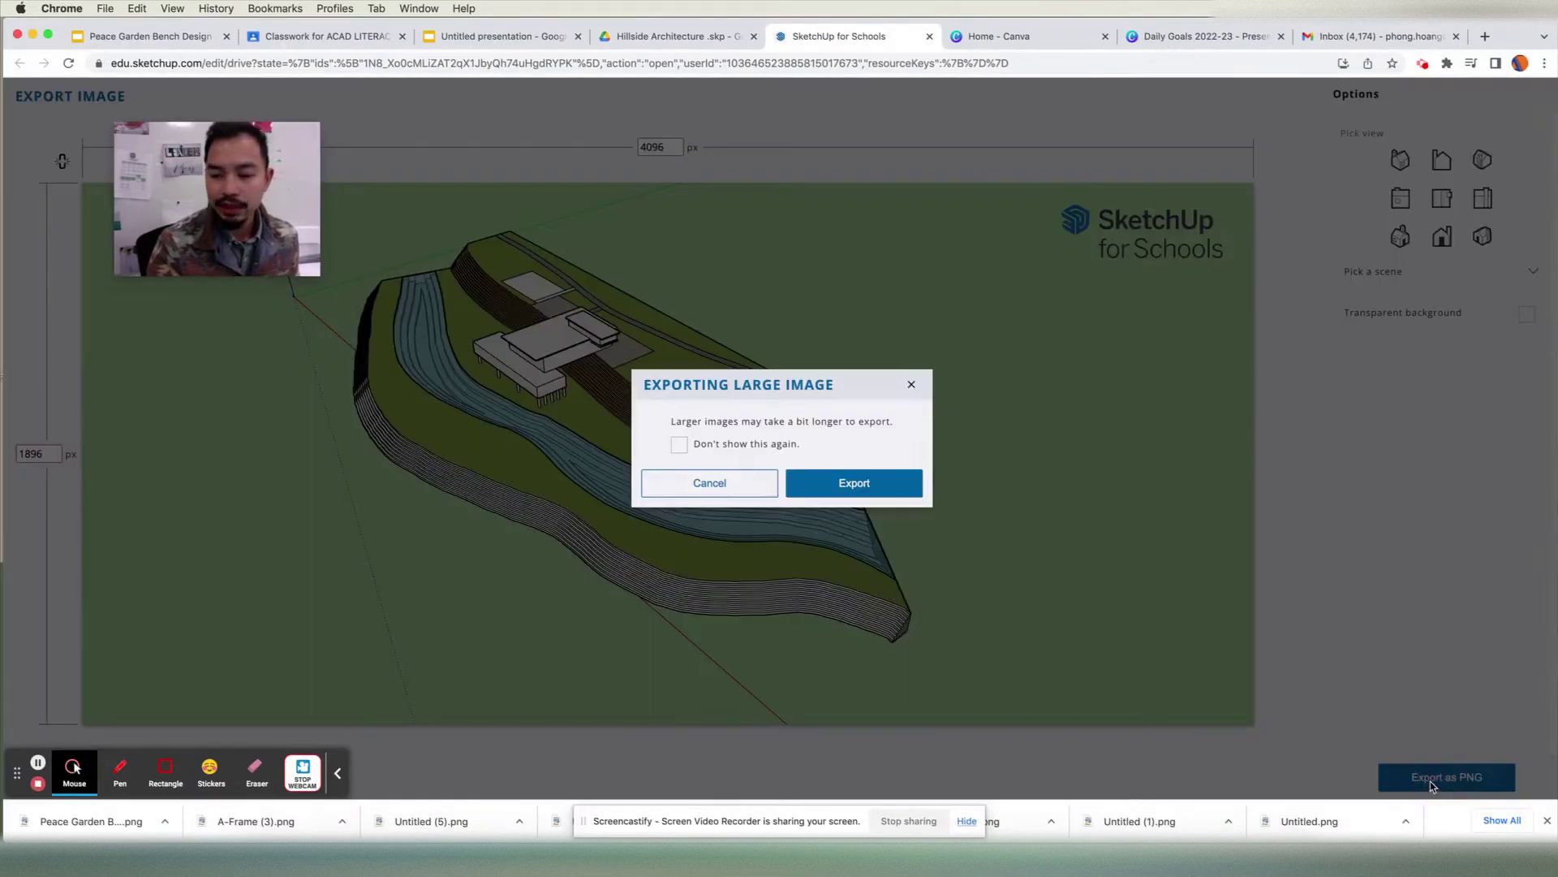
{"action": "left_click", "coordinate": [846, 486]}
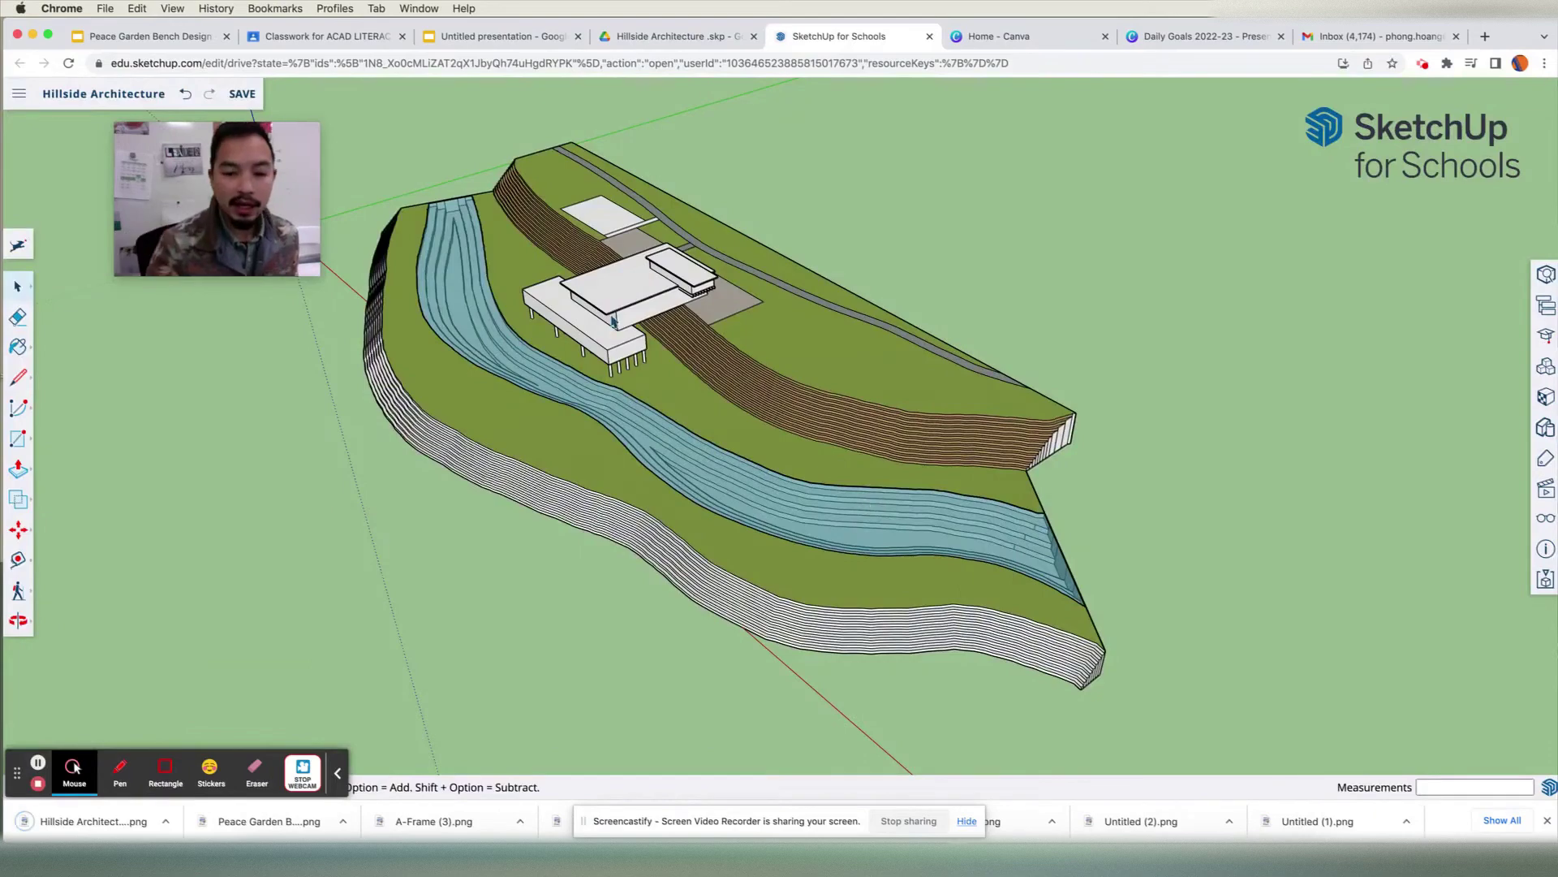
- Frame the terrain in a bird's-eye view from its opposite end and download that view as a second PNG image
{"action": "middle_click_drag", "start_coordinate": [472, 357], "coordinate": [1178, 330]}
{"action": "scroll", "coordinate": [1159, 337], "scroll_direction": "down", "scroll_amount": 2}
{"action": "middle_click_drag", "start_coordinate": [617, 497], "coordinate": [862, 433]}
{"action": "scroll", "coordinate": [877, 389], "scroll_direction": "down", "scroll_amount": 4}
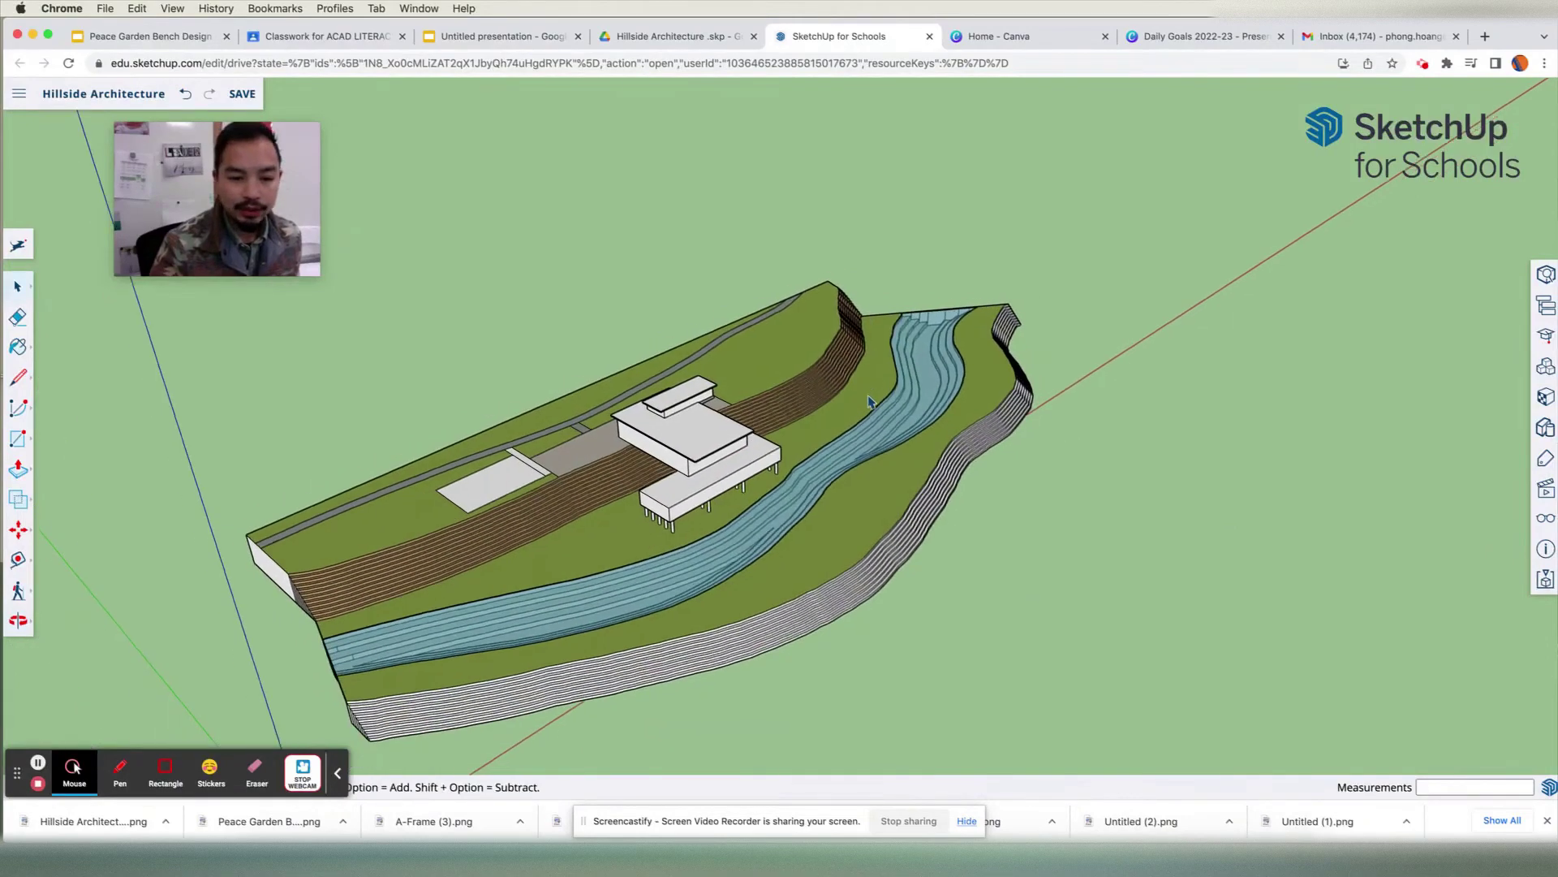
{"action": "scroll", "coordinate": [701, 533], "scroll_direction": "up", "scroll_amount": 5}
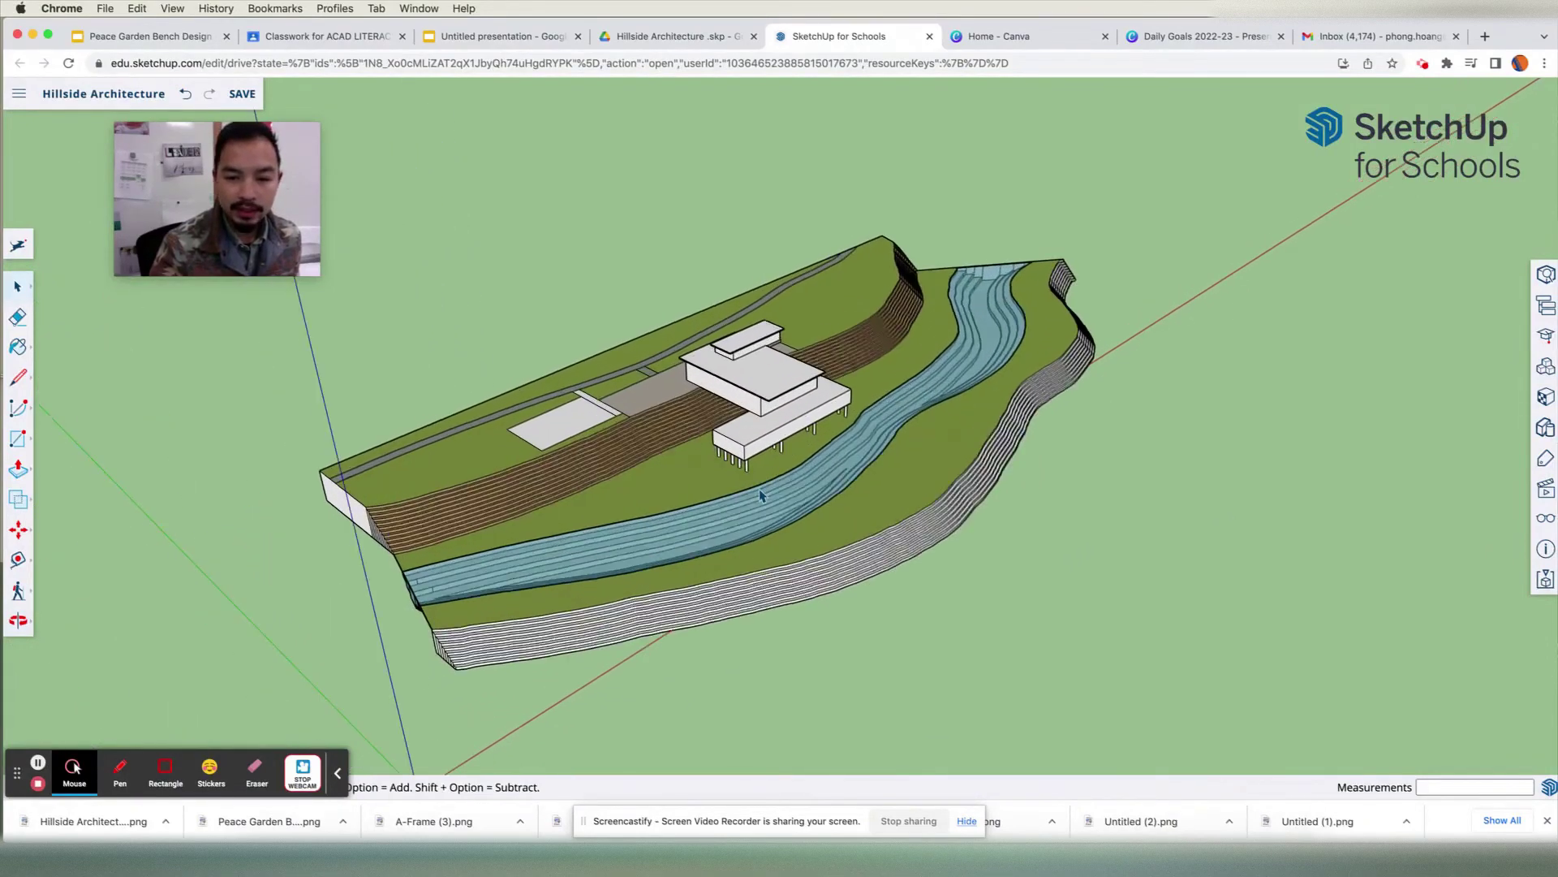
{"action": "scroll", "coordinate": [745, 518], "scroll_direction": "down", "scroll_amount": 2}
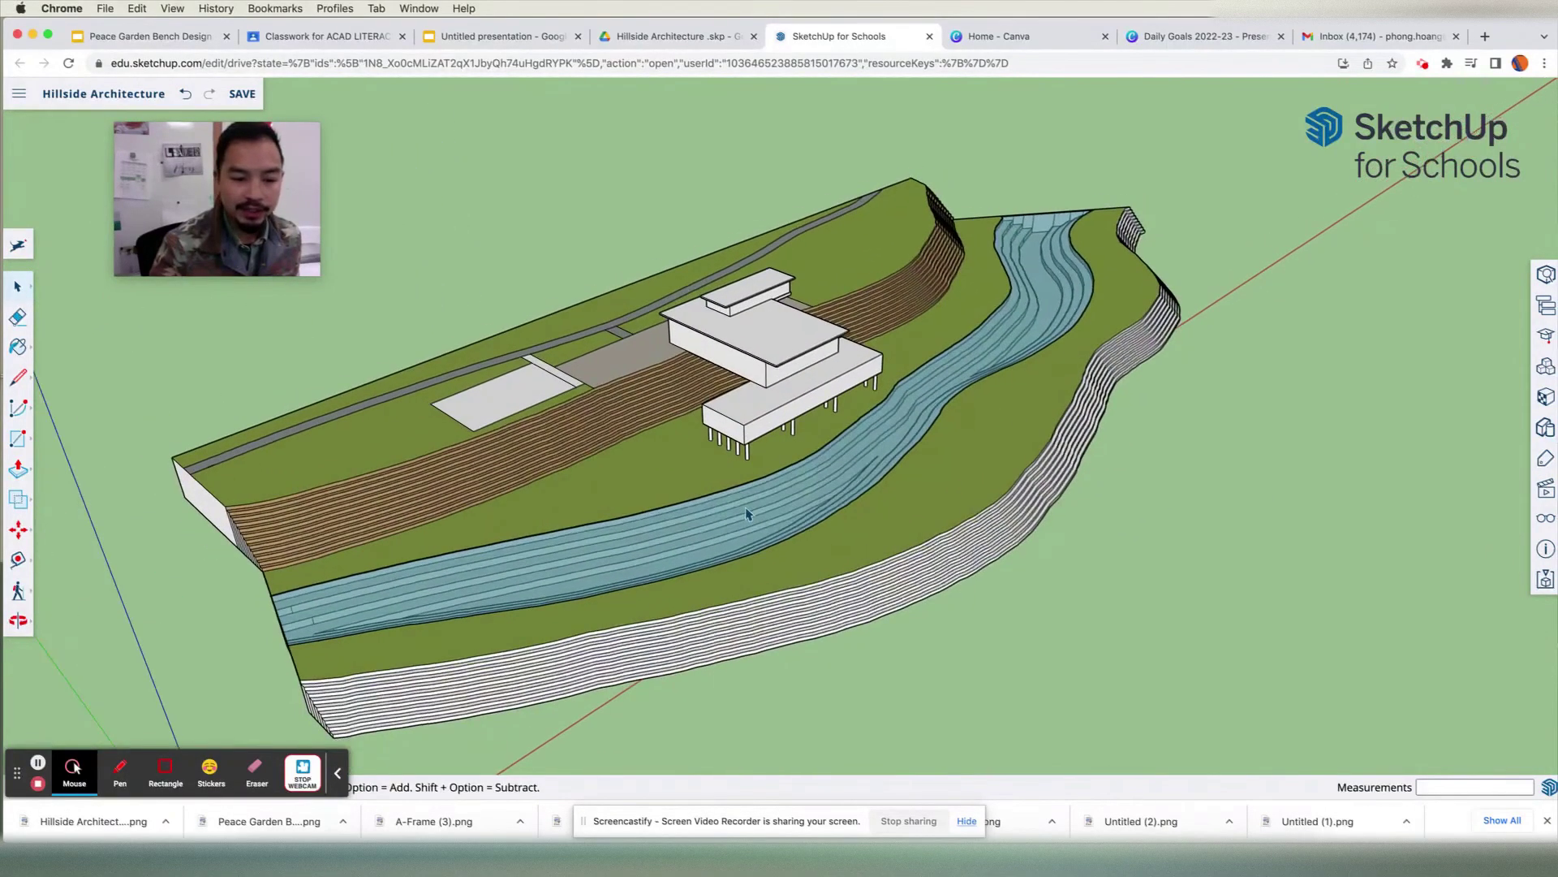
{"action": "left_click", "coordinate": [18, 93]}
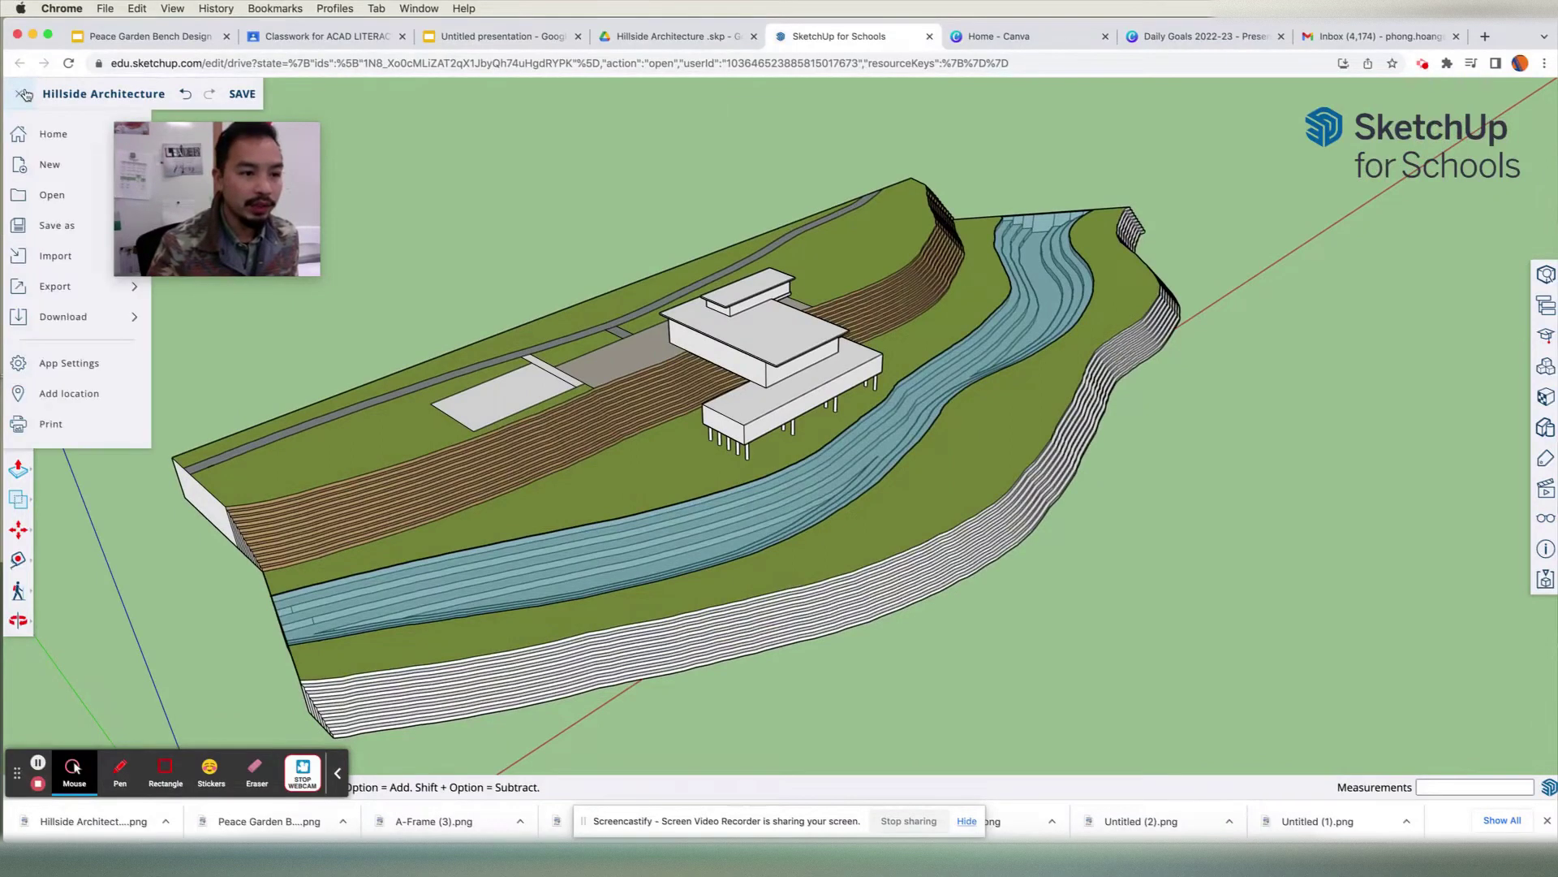
{"action": "mouse_move", "coordinate": [70, 325]}
{"action": "left_click", "coordinate": [204, 351]}
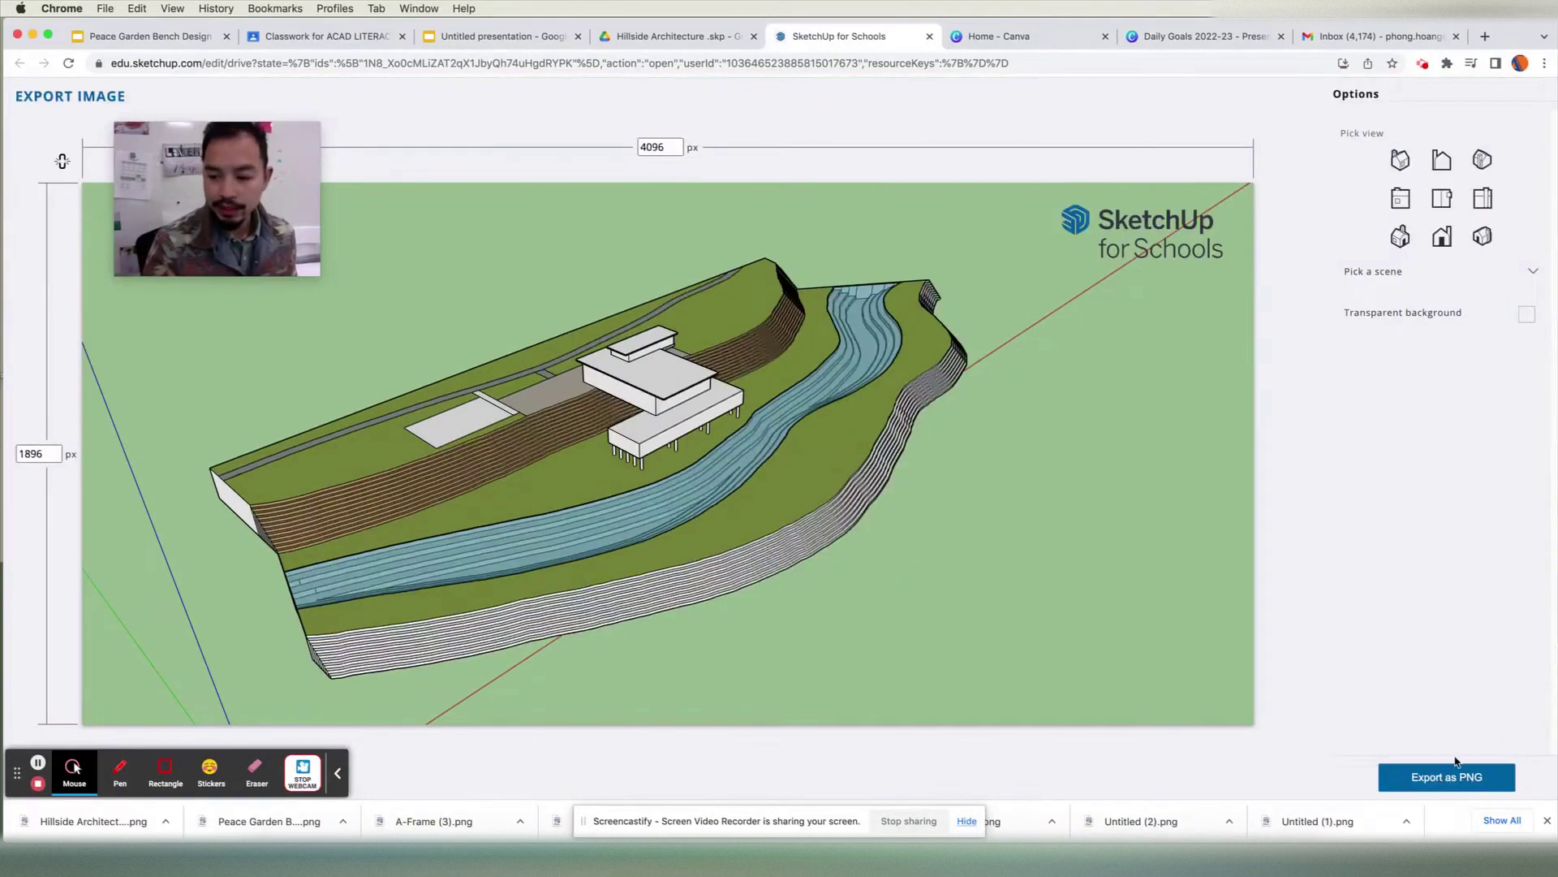
{"action": "left_click", "coordinate": [1454, 770]}
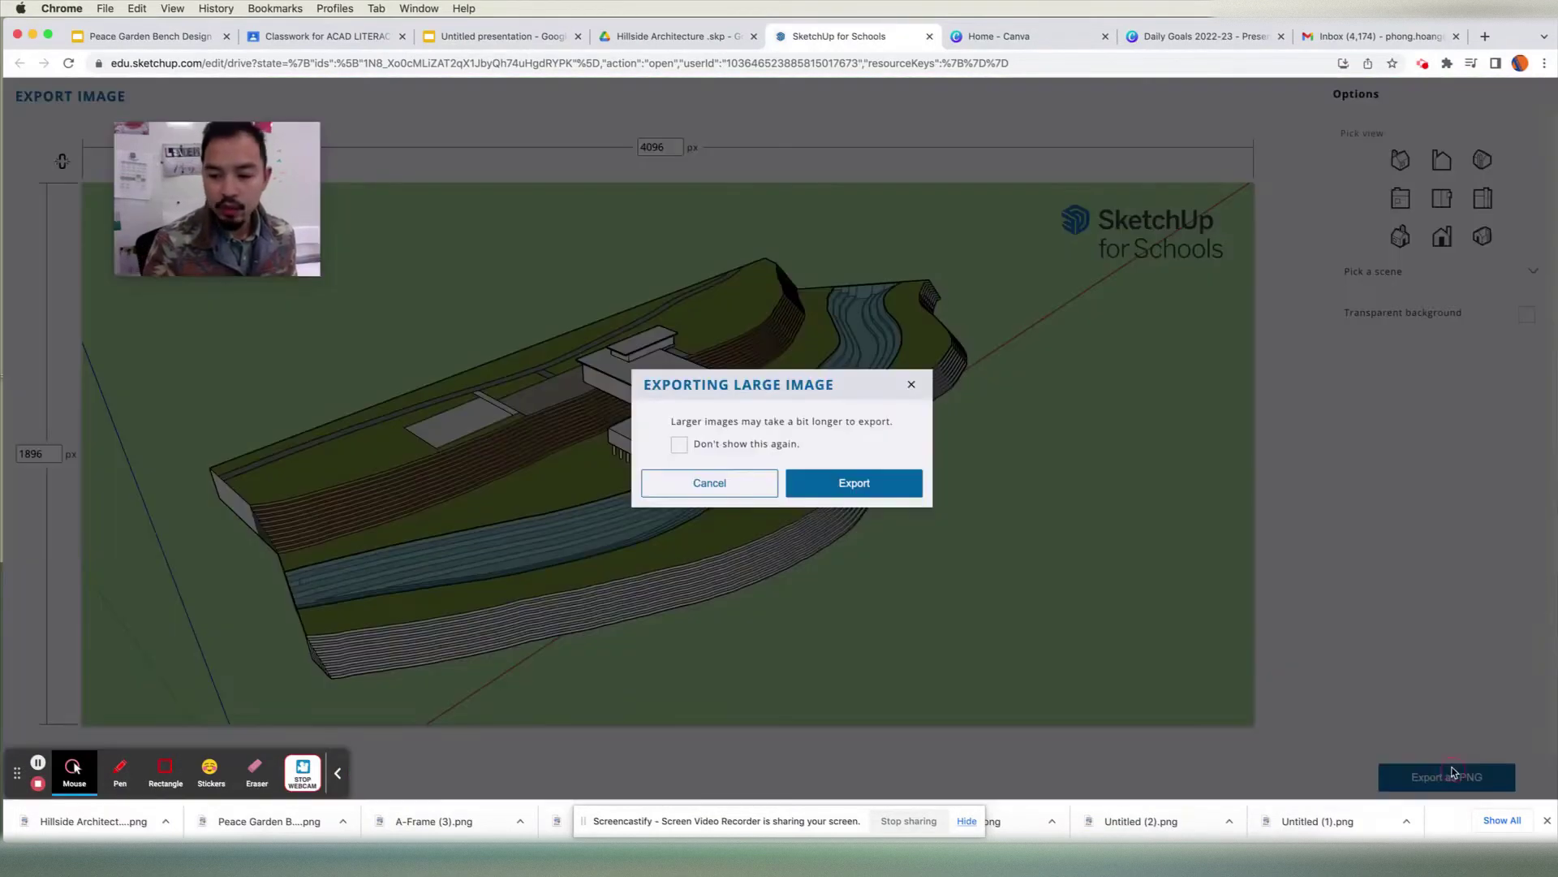
{"action": "left_click", "coordinate": [875, 489]}
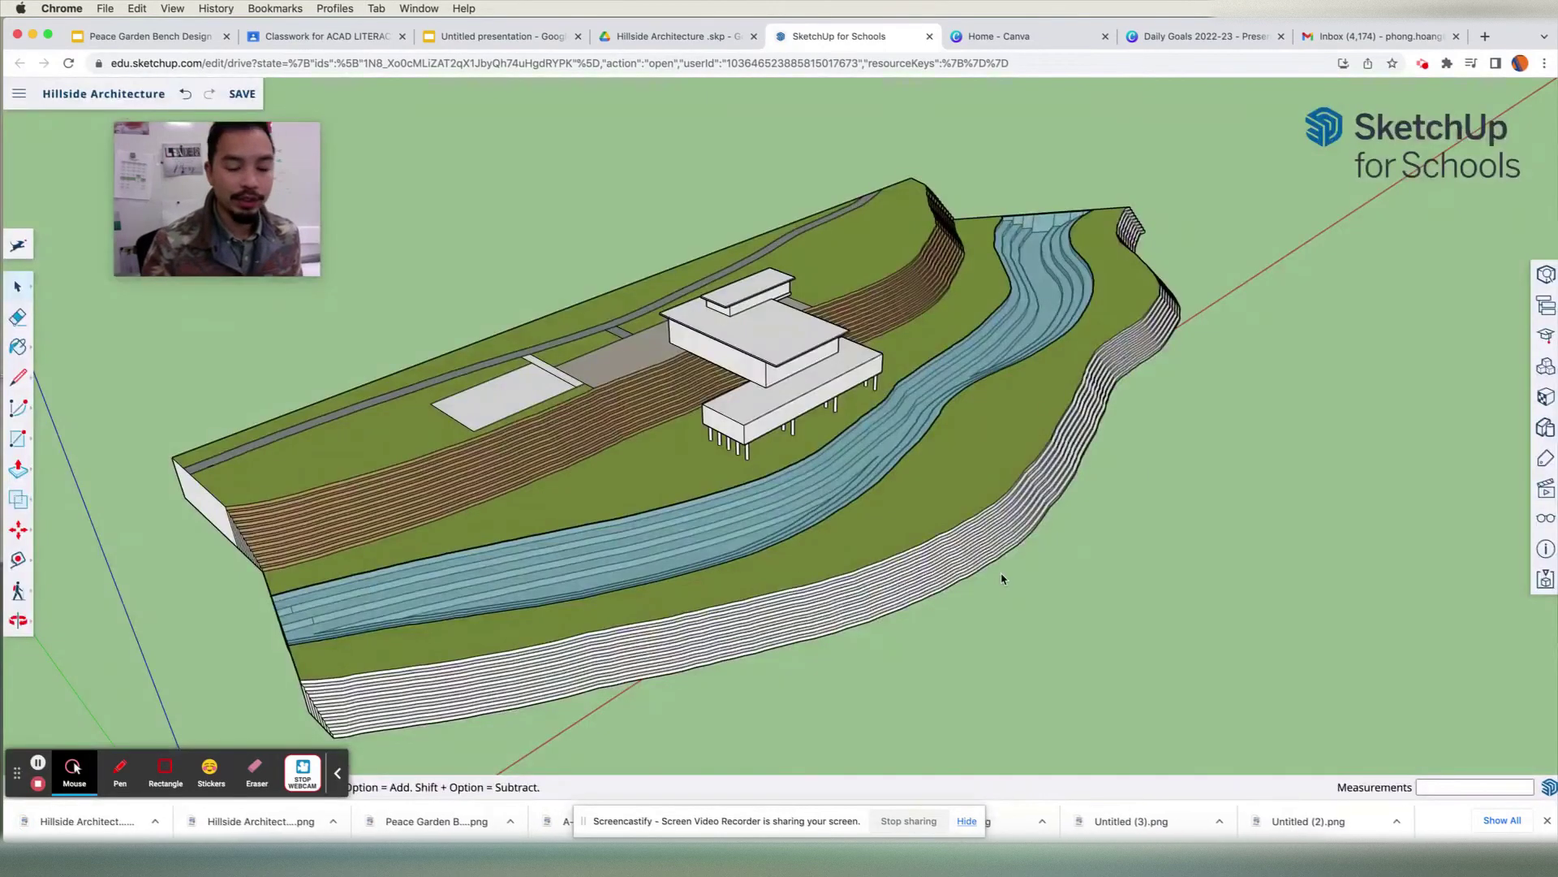
- Switch to the Google Slides presentation containing the "HILLSIDE ARCHITECTURE - Materials" slide
{"action": "left_click", "coordinate": [516, 37]}
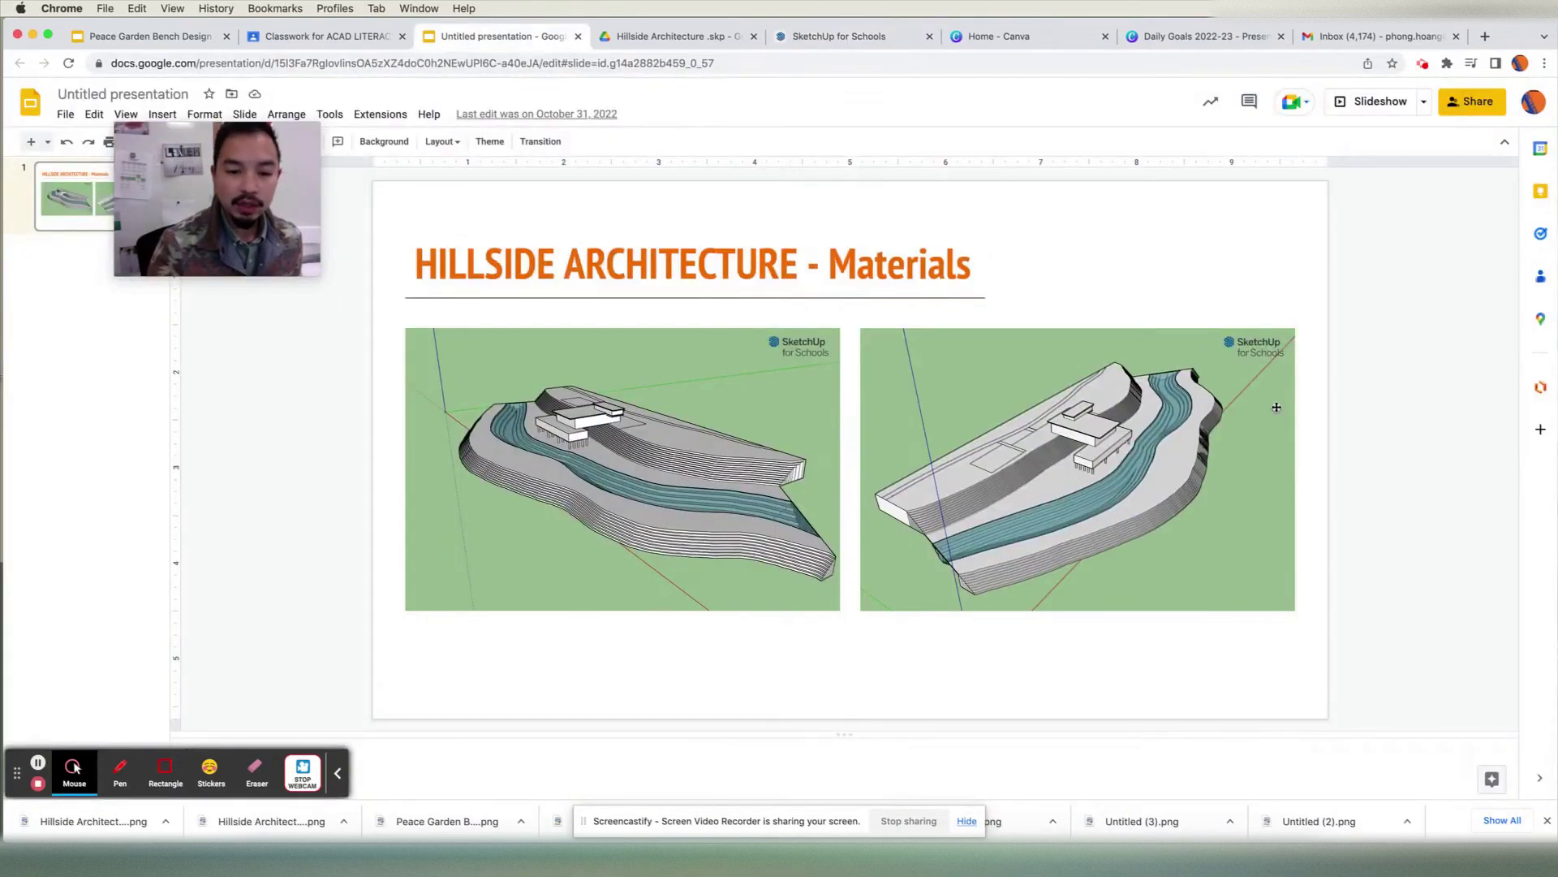